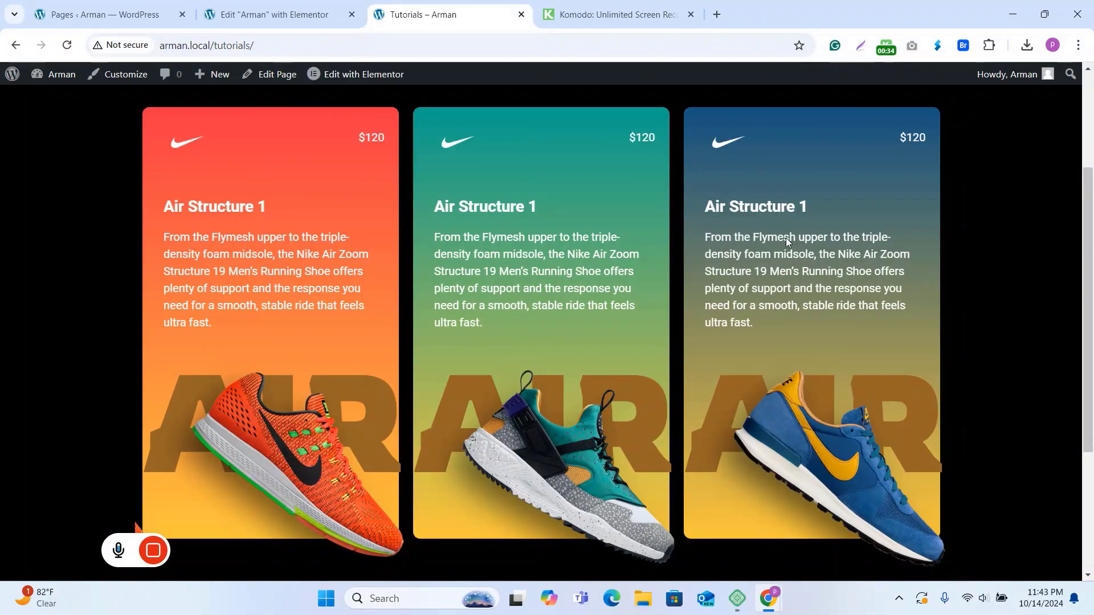
Add a single-column flexbox container to the Elementor page and set its boxed content width to 400 px.
click(273, 15)
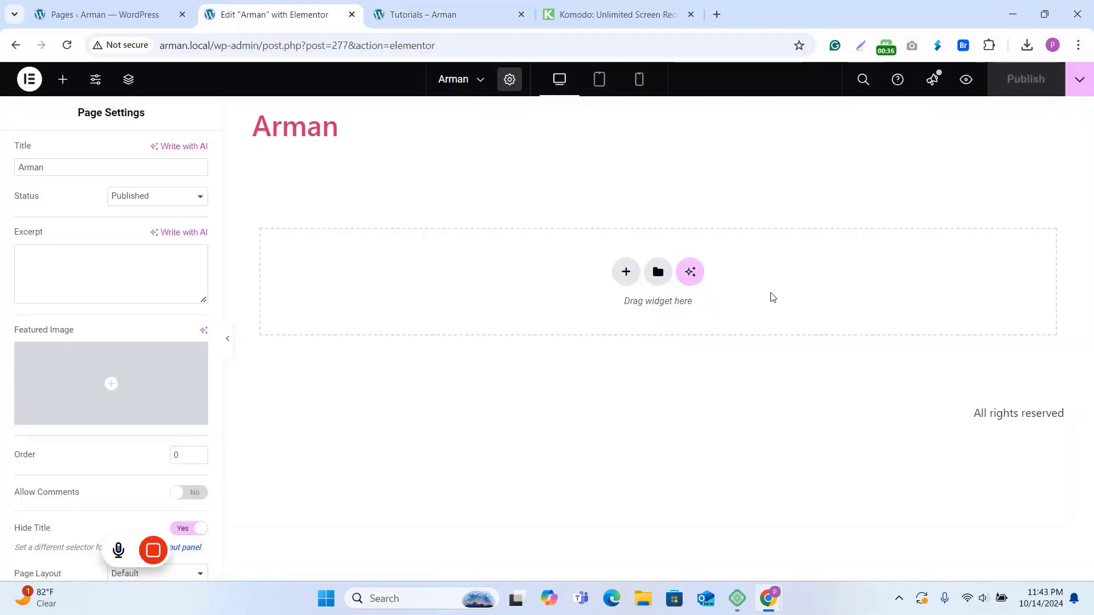
click(628, 277)
click(609, 330)
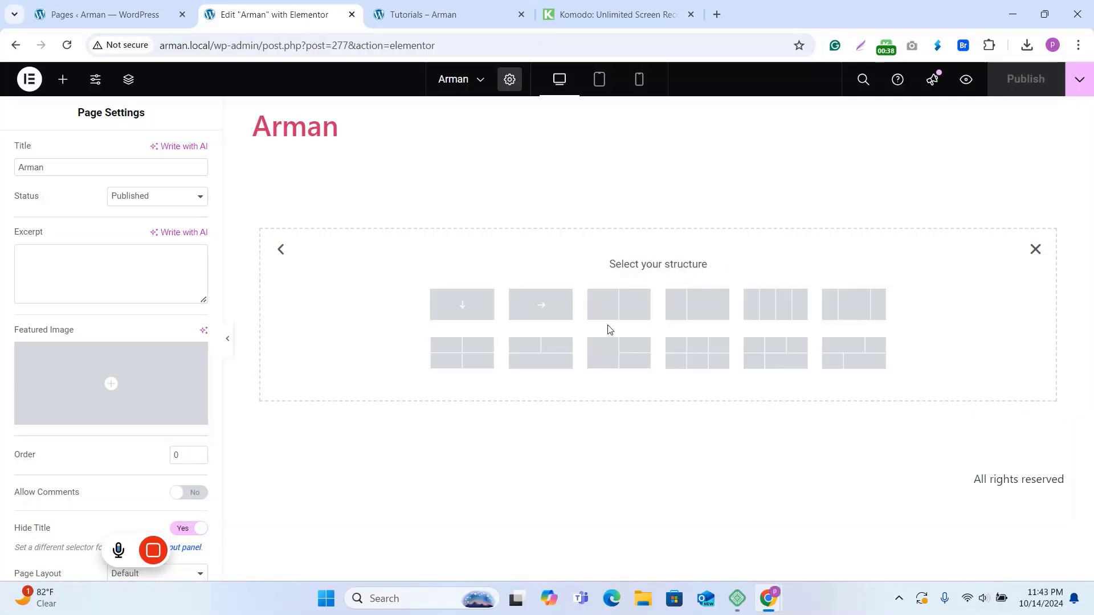
click(476, 299)
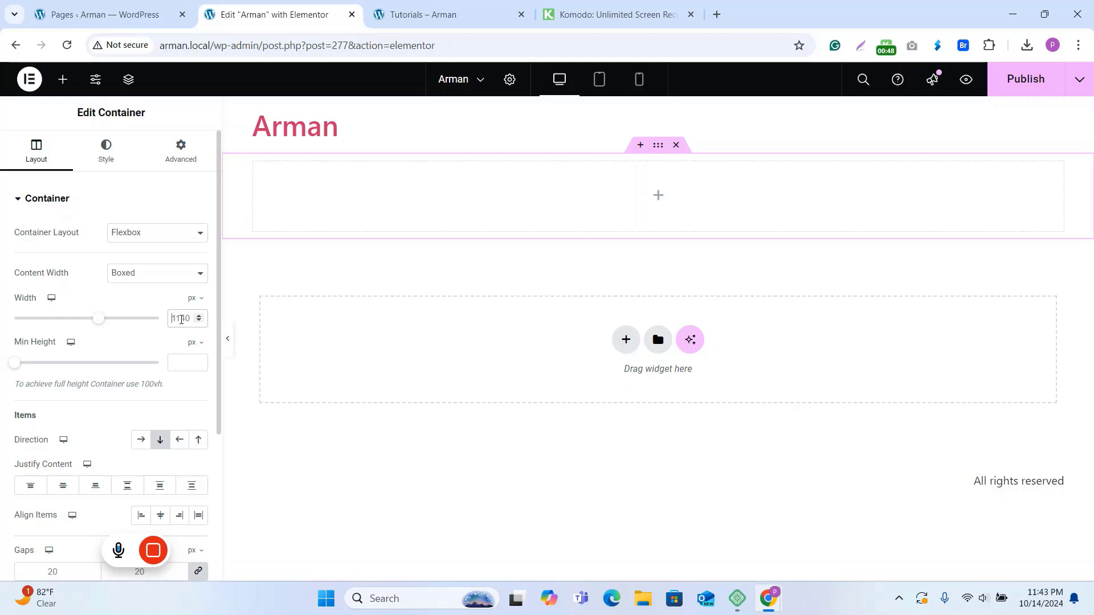
double_click(181, 318)
text(400)
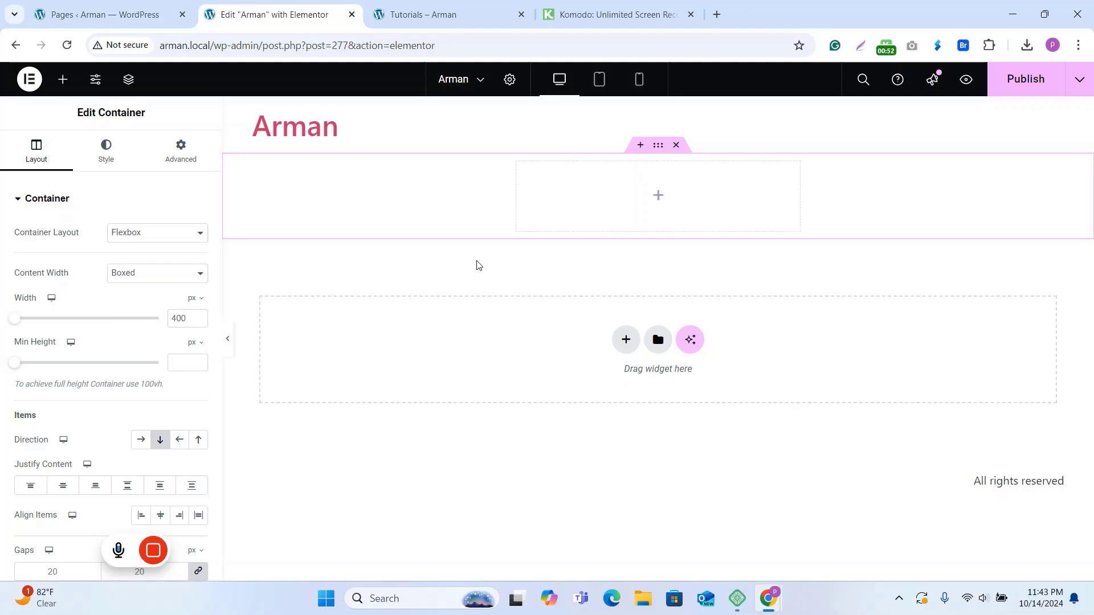
Nest a container inside the 400 px wide container.
click(658, 196)
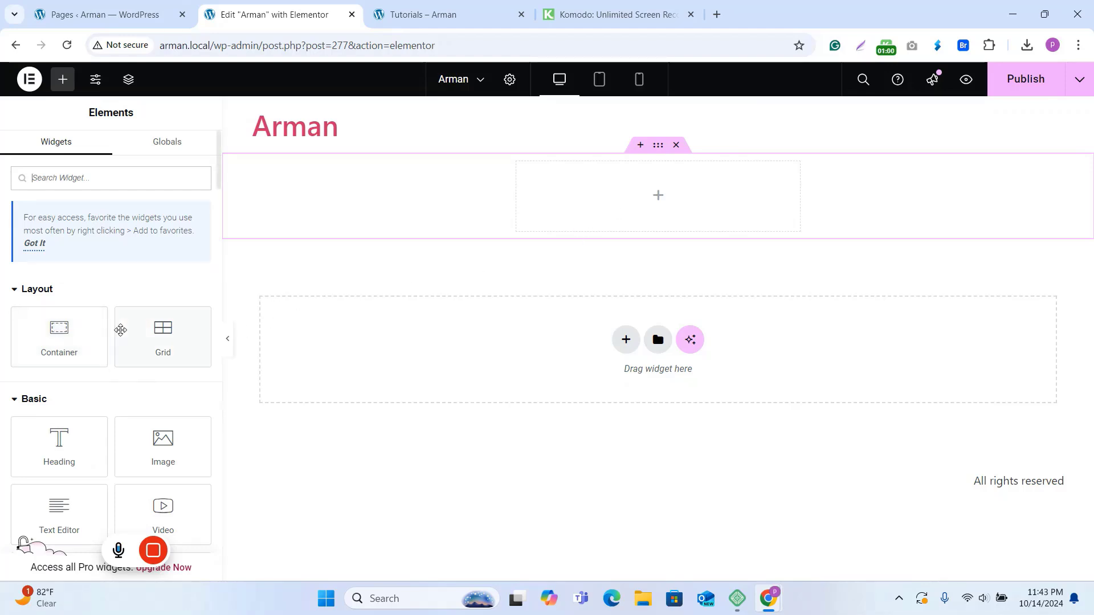
drag(55, 345, 626, 204)
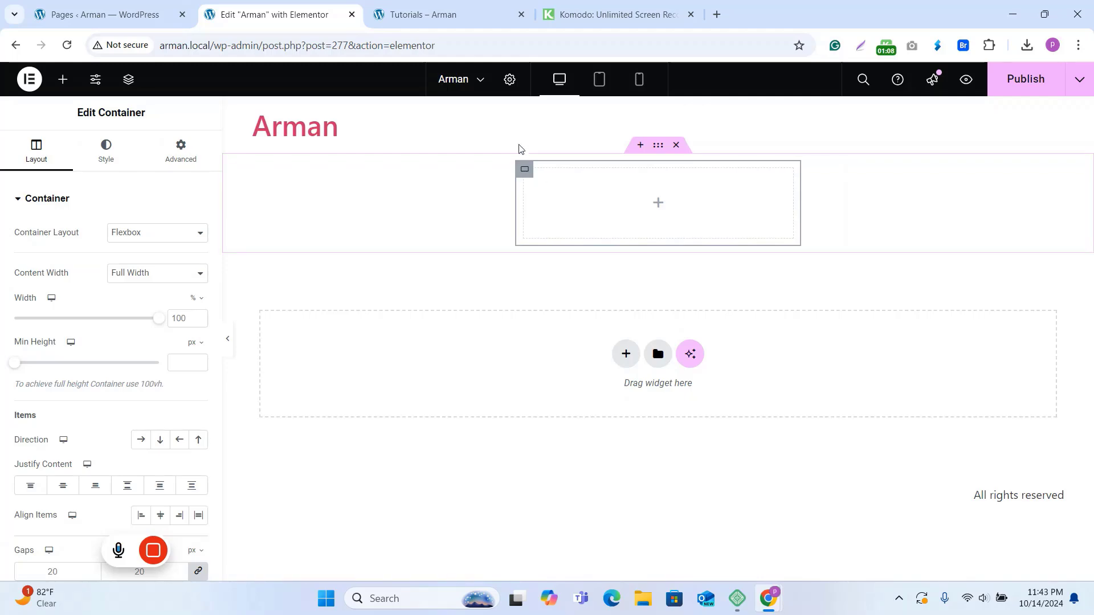
Compare the nested container structure with the finished shoe cards on the Tutorials page.
click(450, 14)
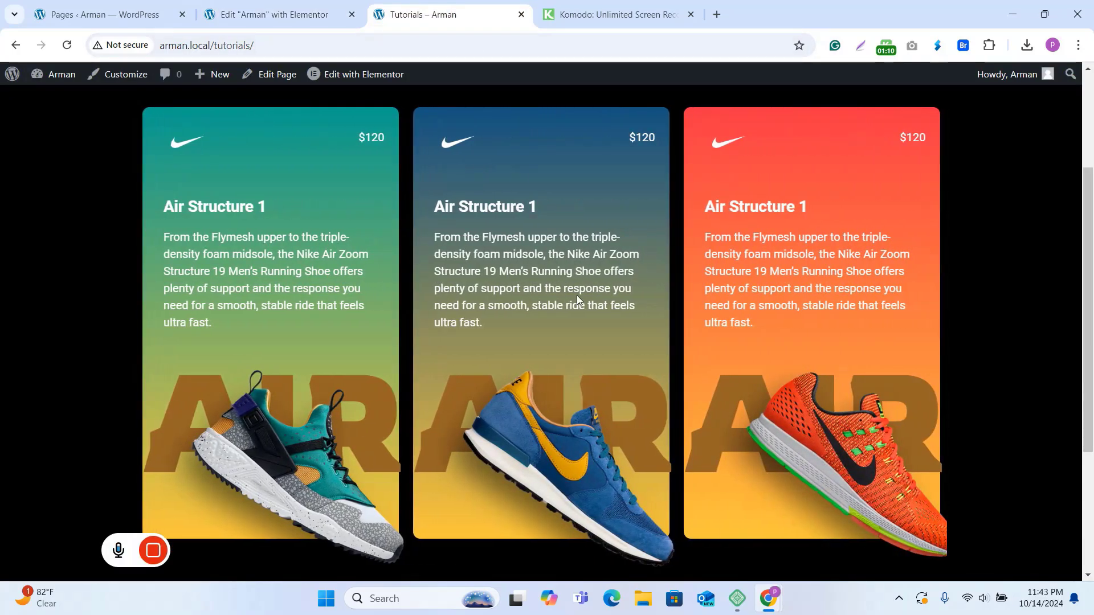
click(274, 14)
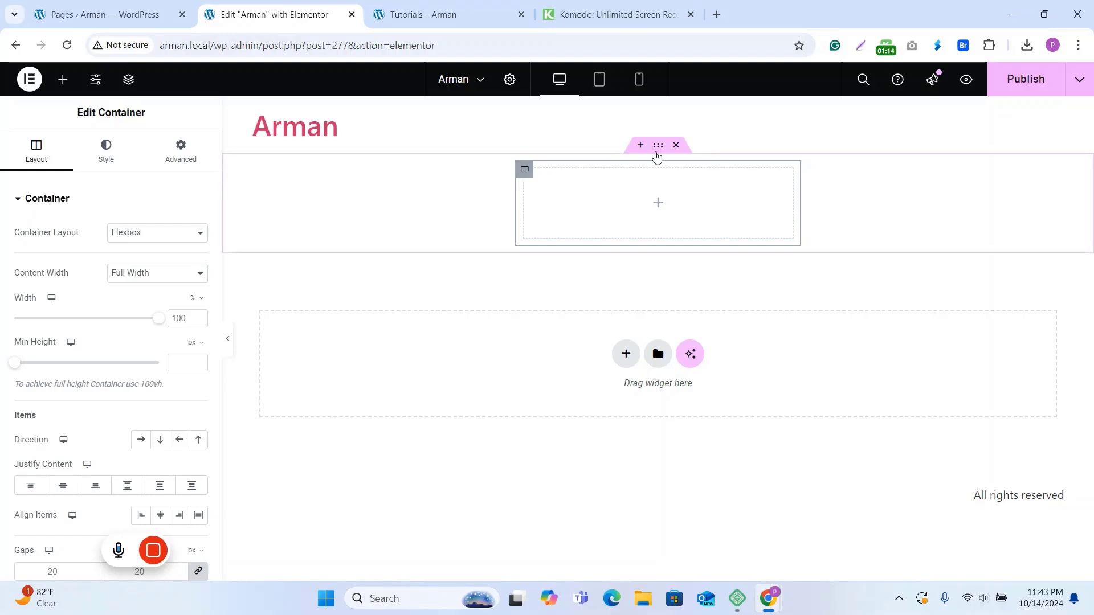
click(658, 154)
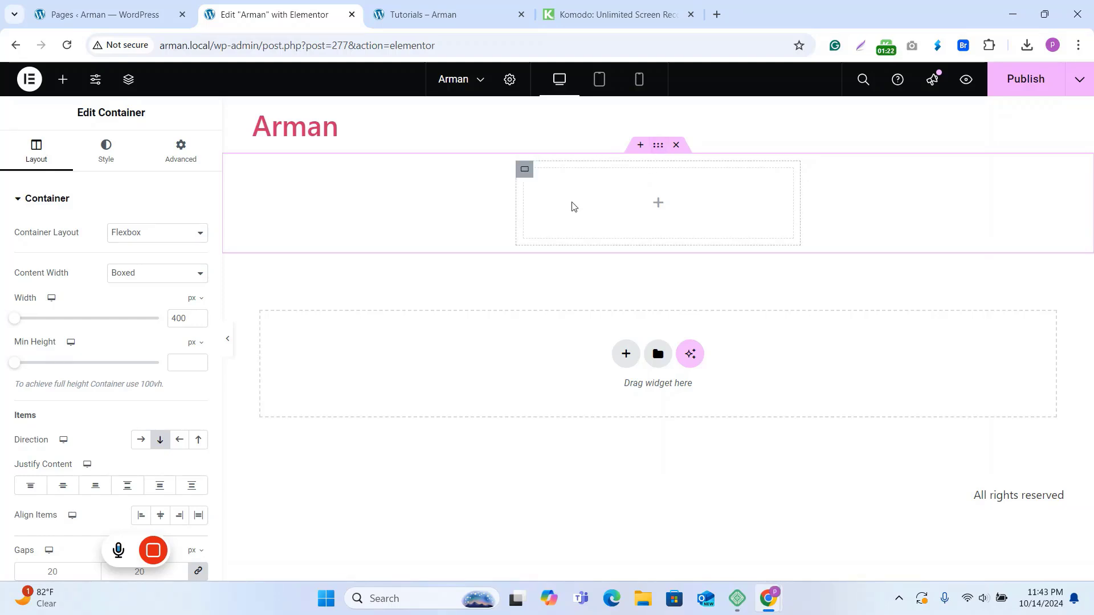
click(525, 171)
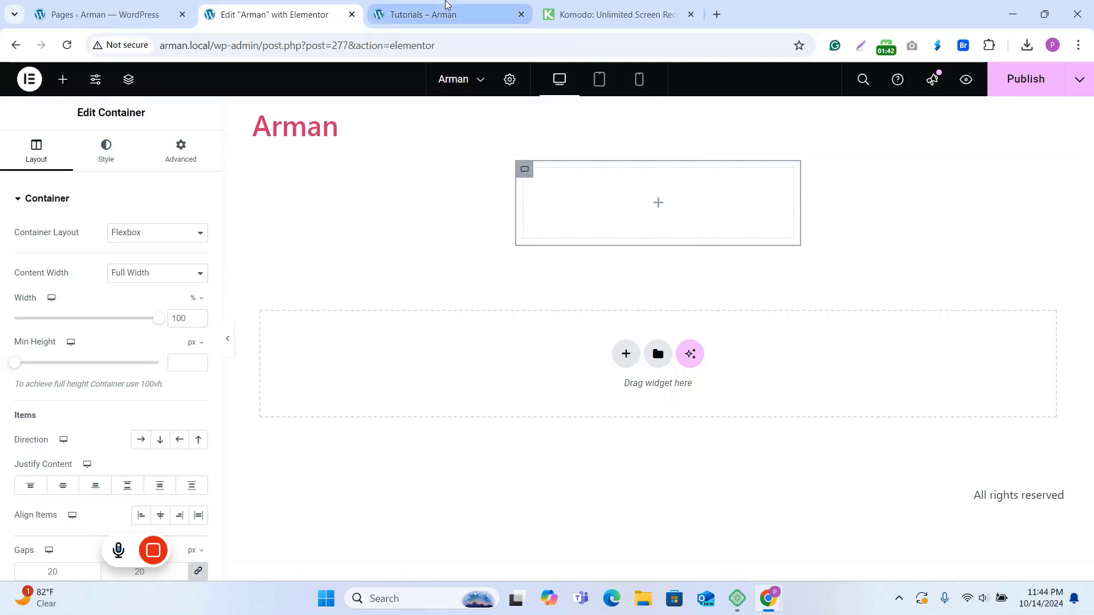
click(433, 14)
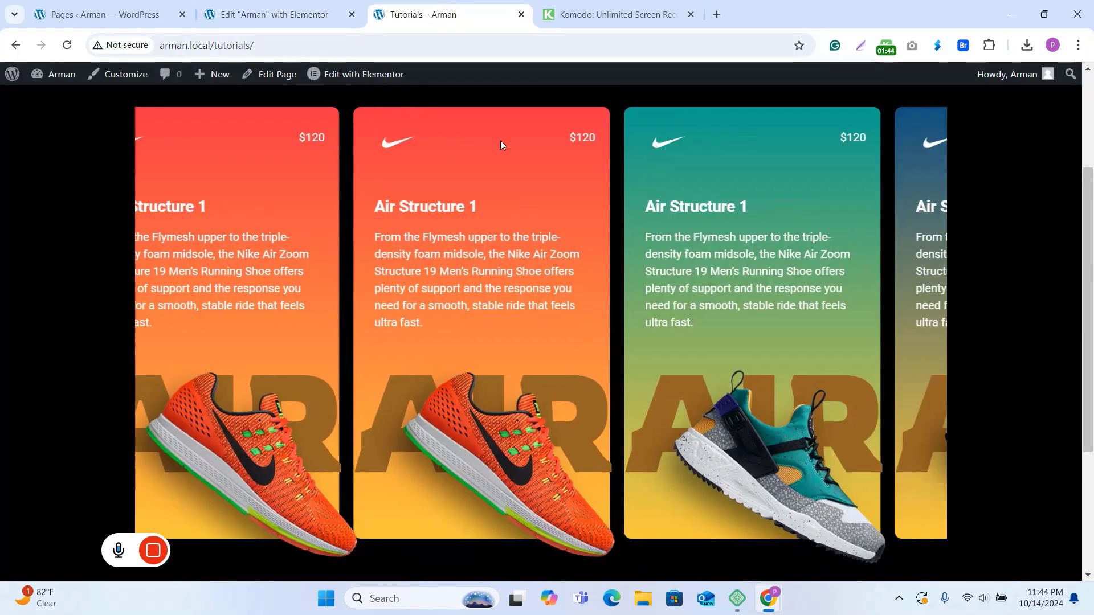
click(317, 6)
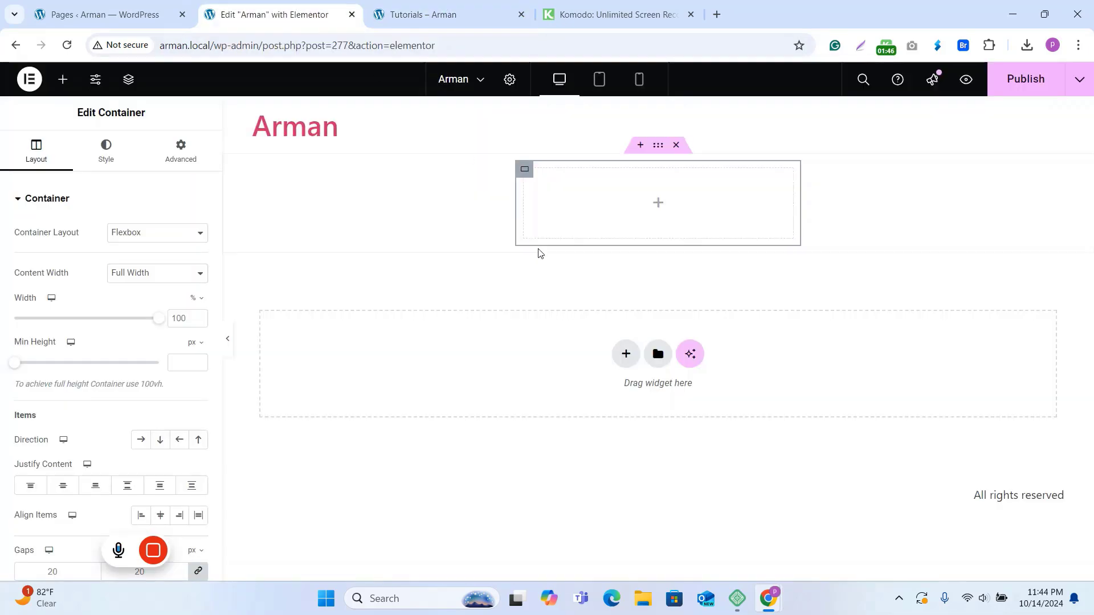
click(446, 6)
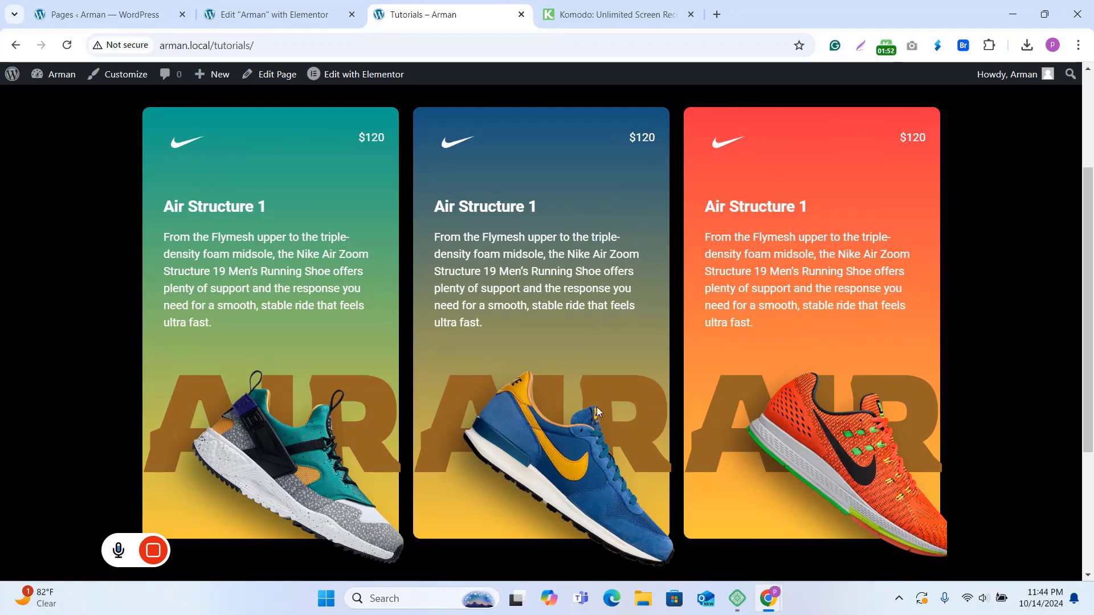
click(249, 7)
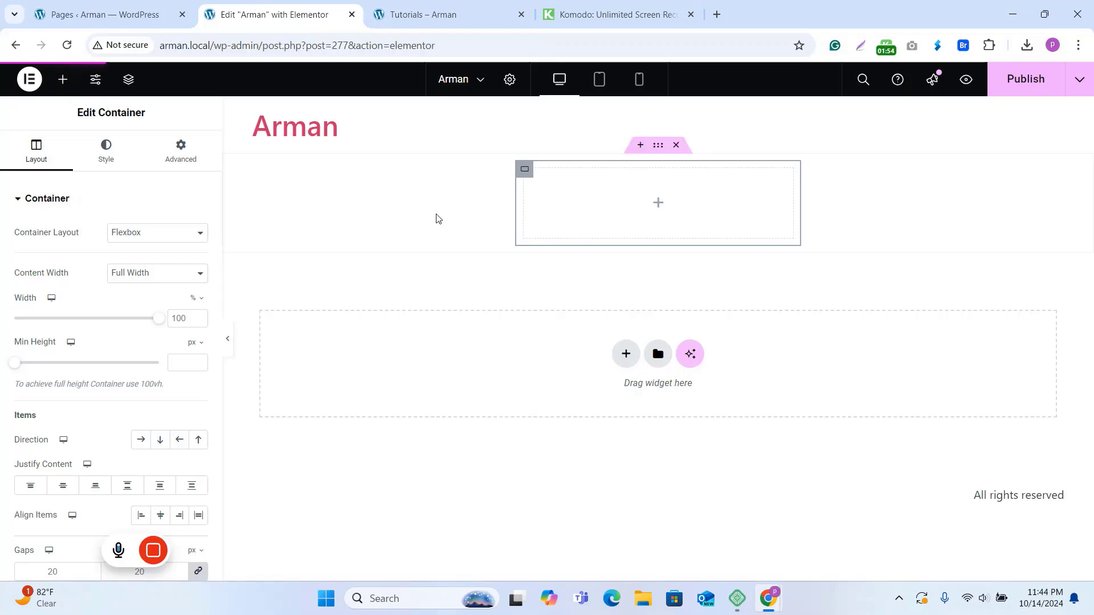
Add a container inside the inner container and duplicate it twice to stack three rows.
click(656, 204)
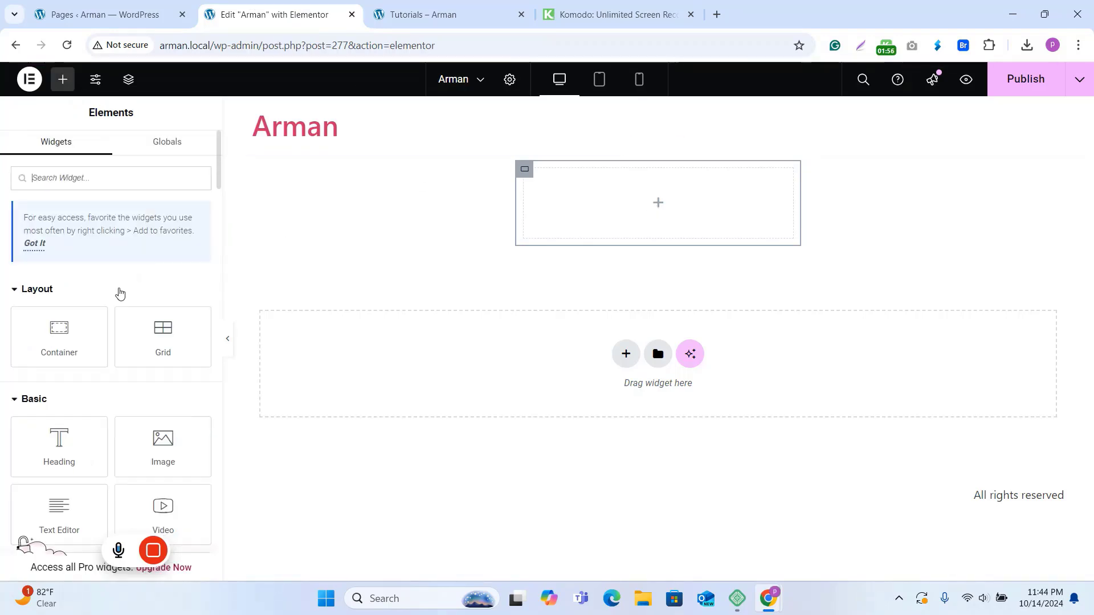
drag(74, 333, 635, 203)
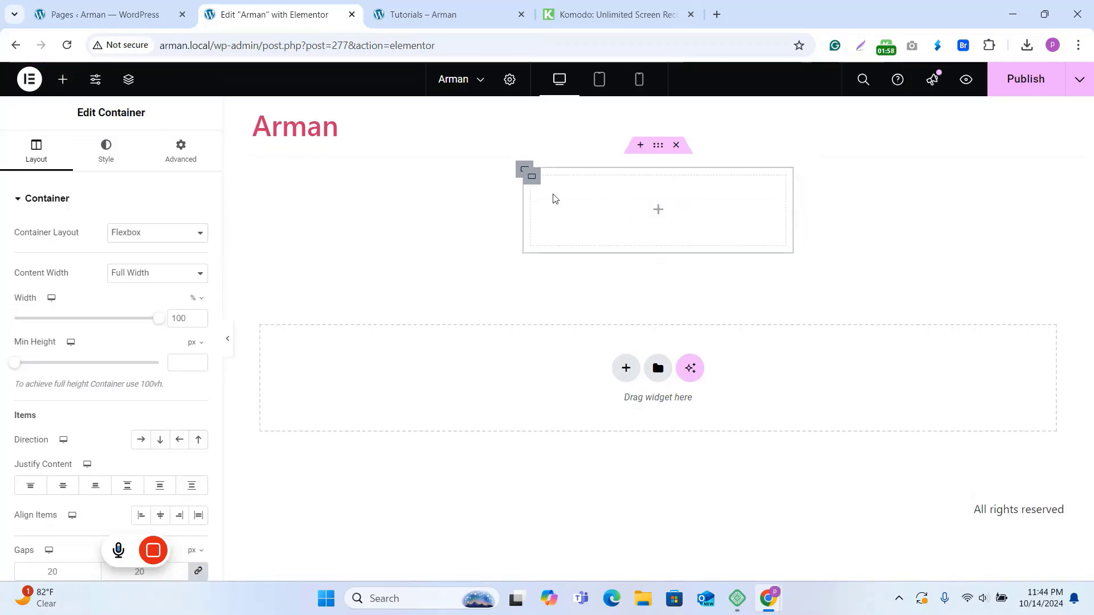
right_click(534, 180)
click(541, 218)
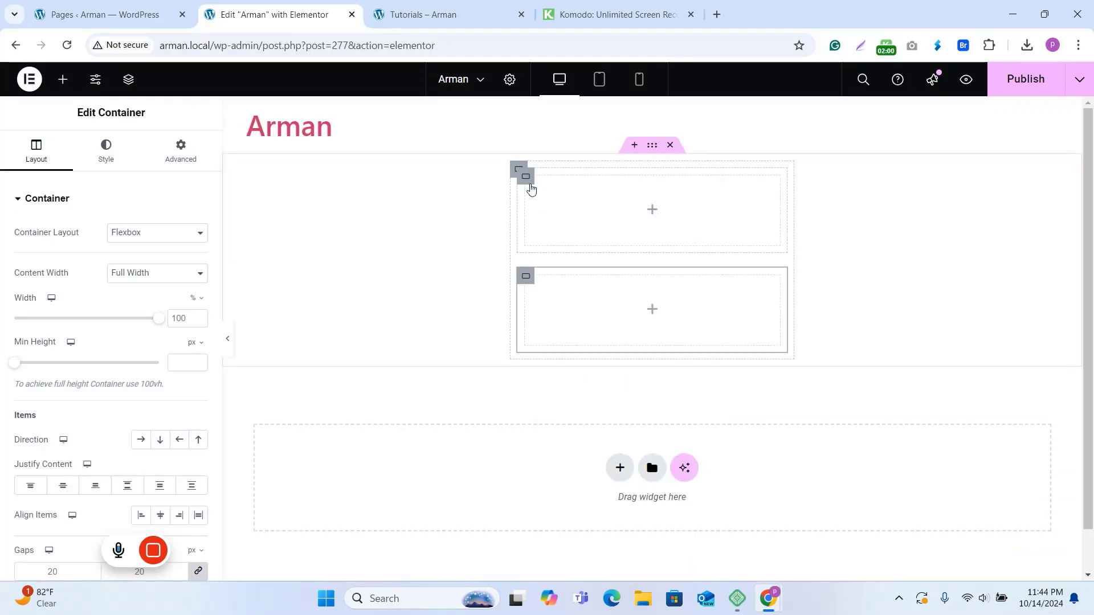
right_click(525, 178)
click(564, 219)
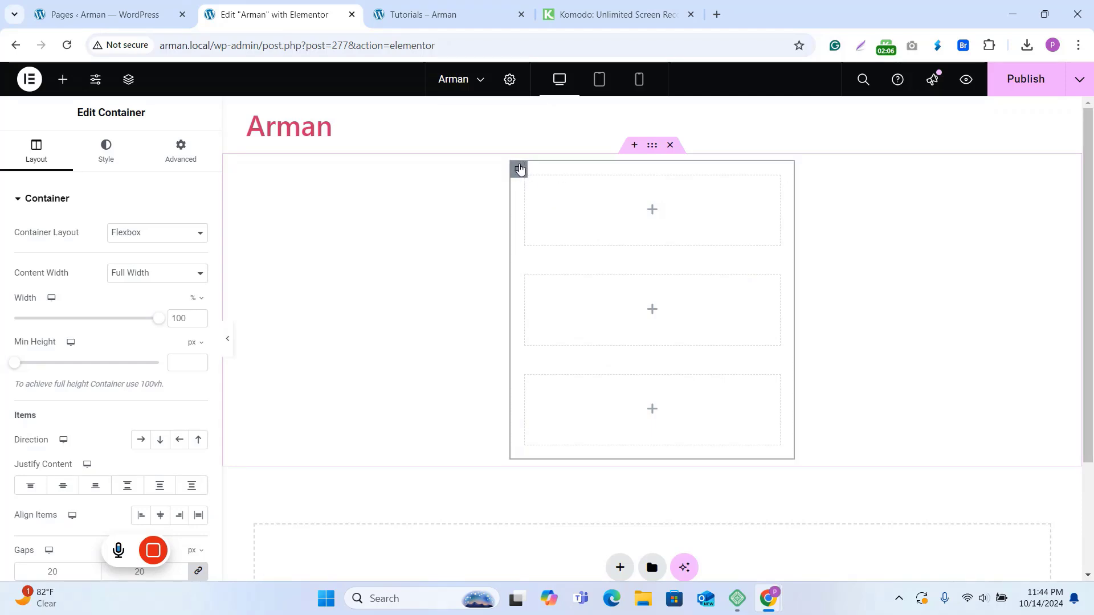
Give the card container a linear gradient background from the red global color to the yellow global color.
click(116, 159)
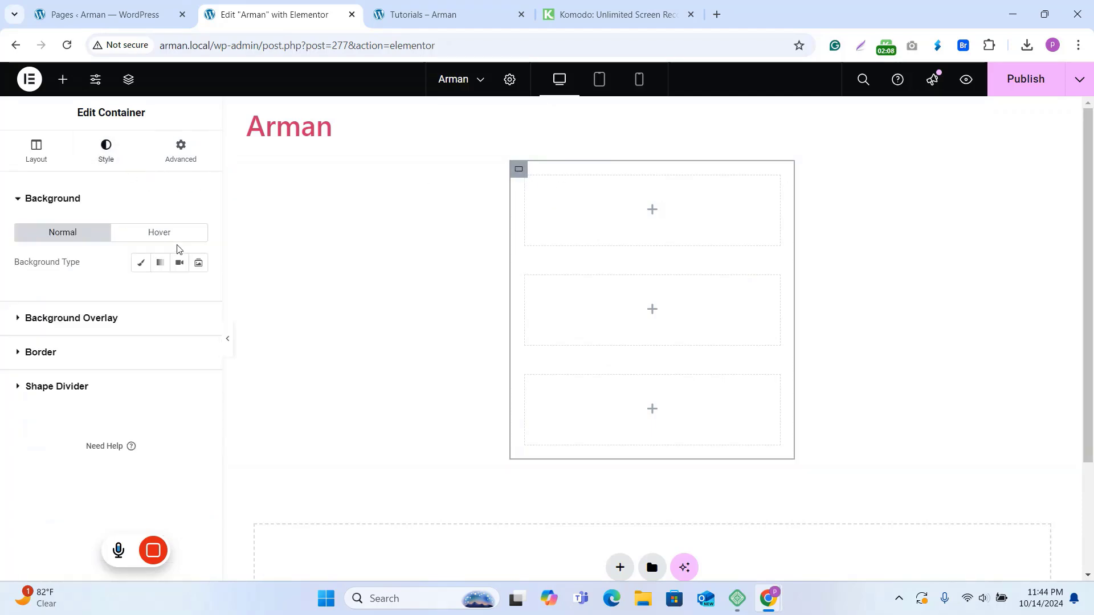
click(161, 266)
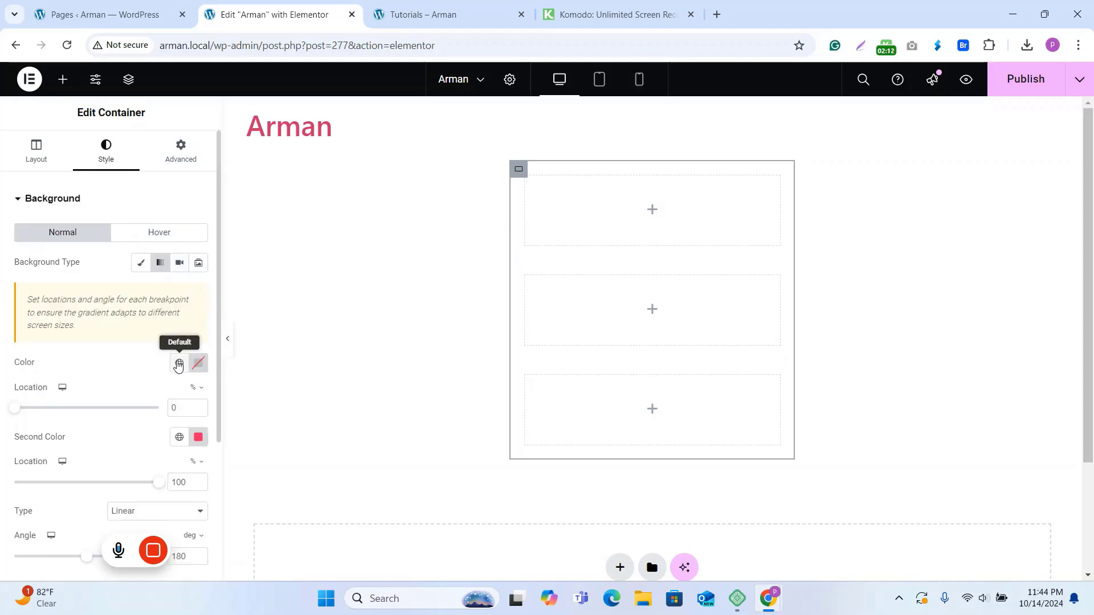
click(179, 363)
click(109, 225)
scroll(171, 374, down, 3)
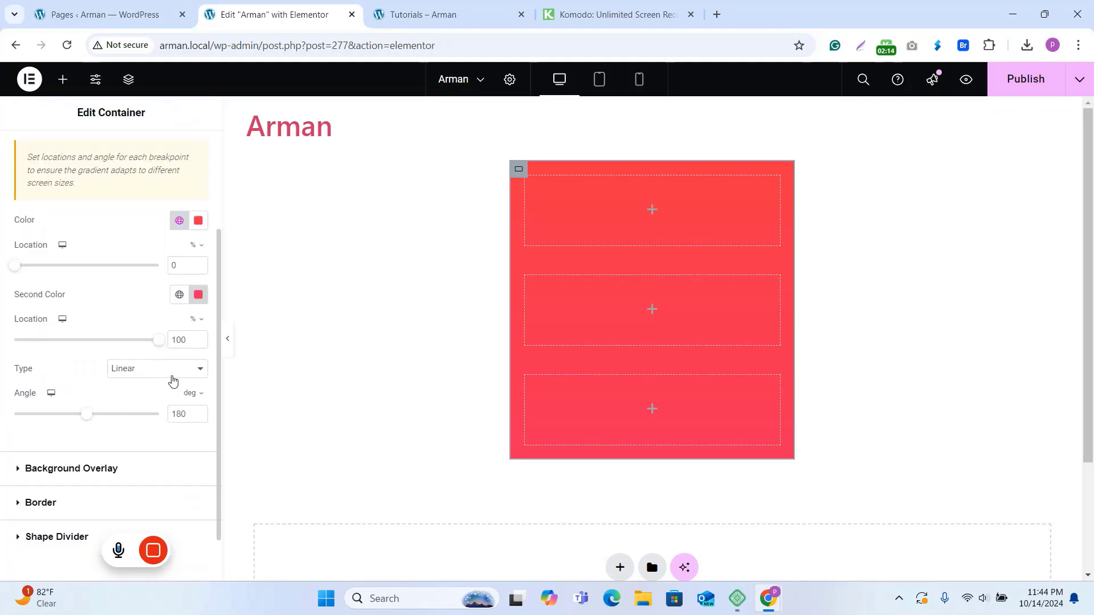
click(180, 296)
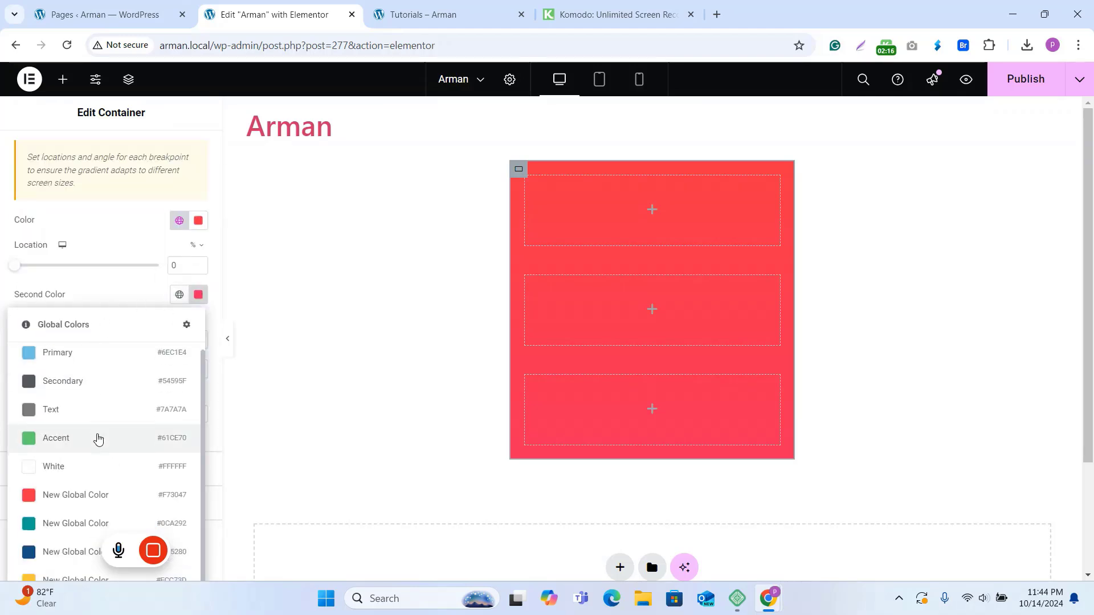
click(68, 578)
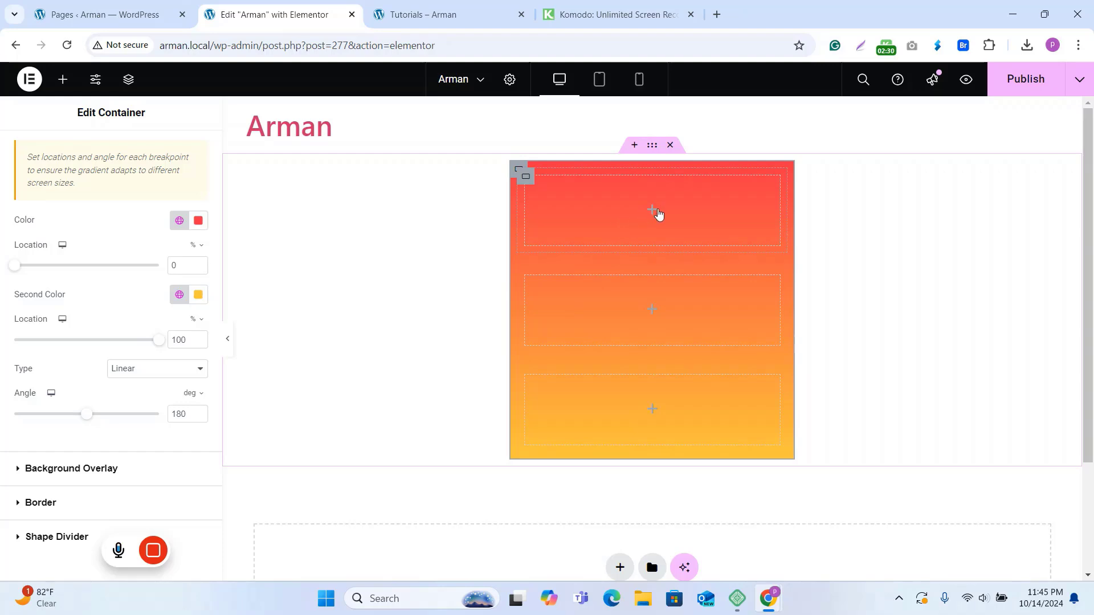
Place an Image widget in the first row container of the card.
click(657, 214)
scroll(103, 370, down, 1)
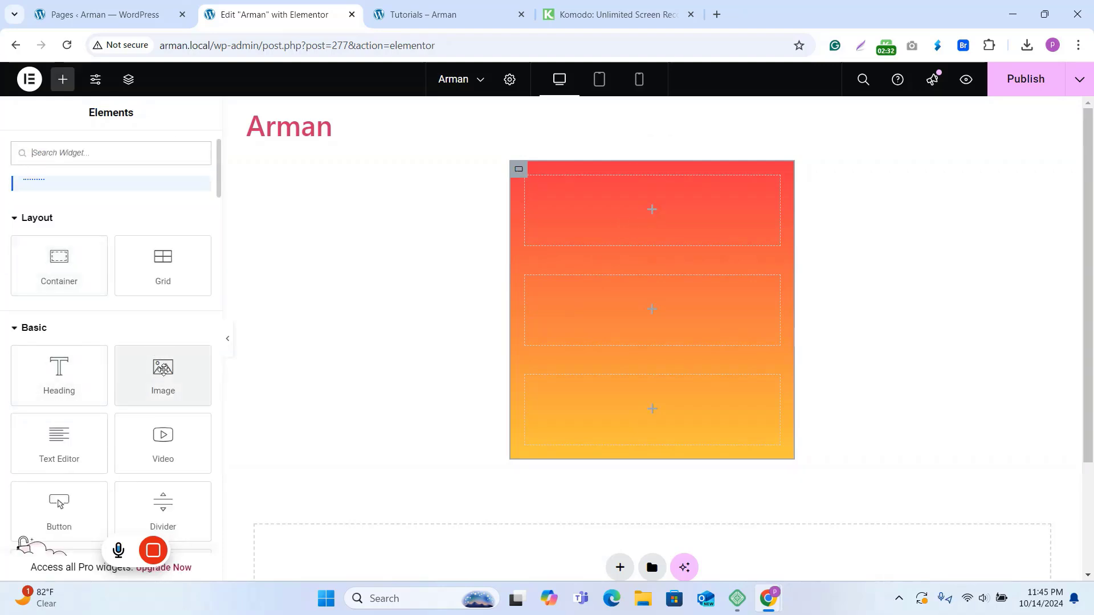
drag(163, 373, 664, 199)
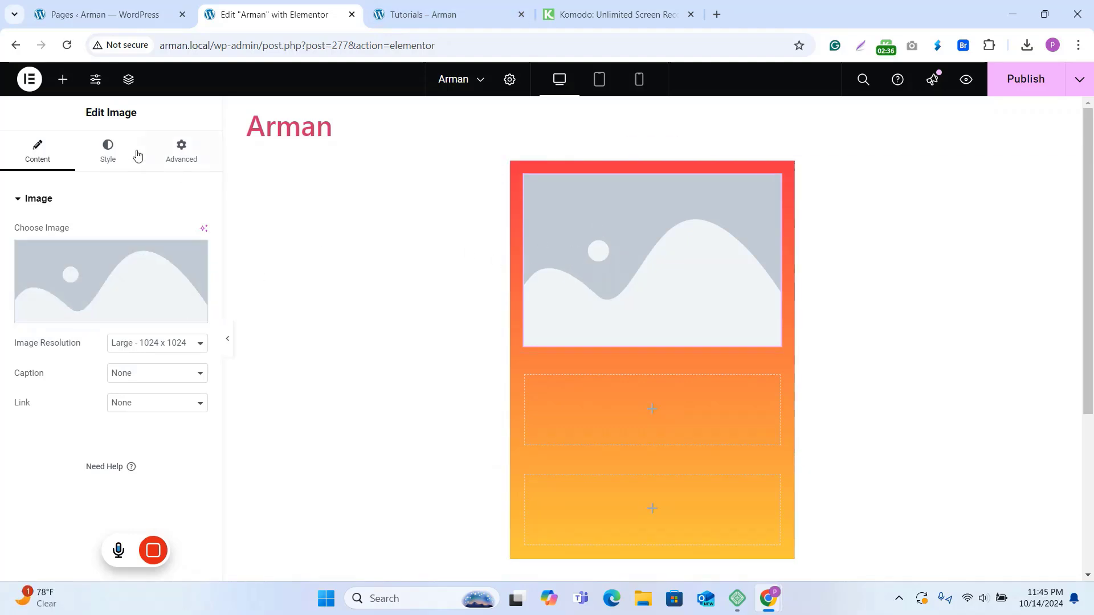
Add a Text Editor widget below the image and replace its placeholder text with $180.
click(66, 90)
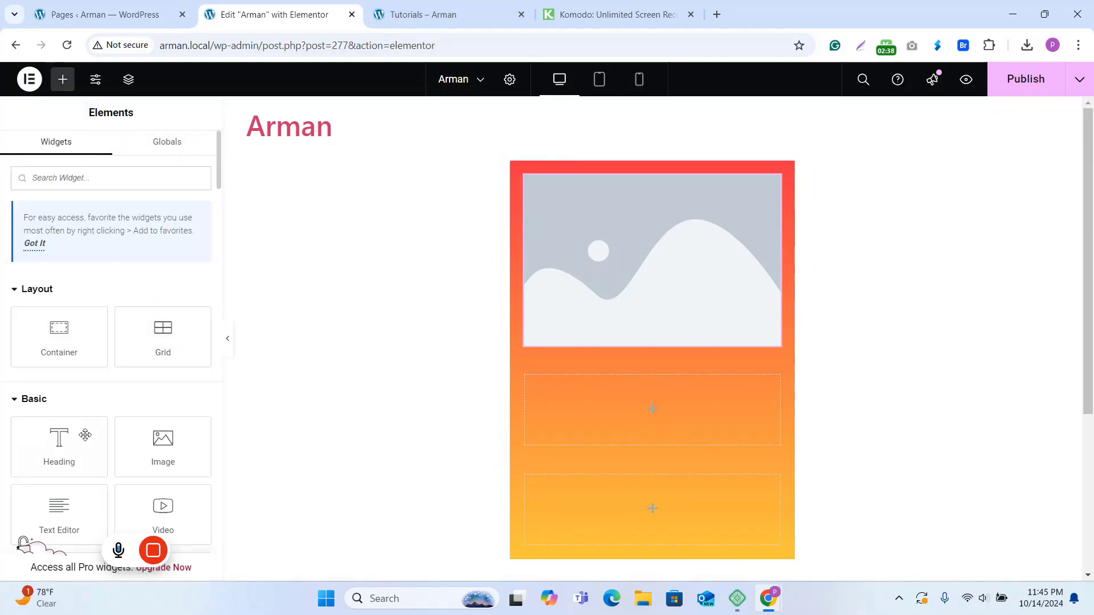
mouse_move(83, 434)
mouse_down()
mouse_move(648, 343)
mouse_move(76, 440)
mouse_up()
scroll(126, 395, down, 3)
drag(76, 388, 682, 343)
triple_click(614, 384)
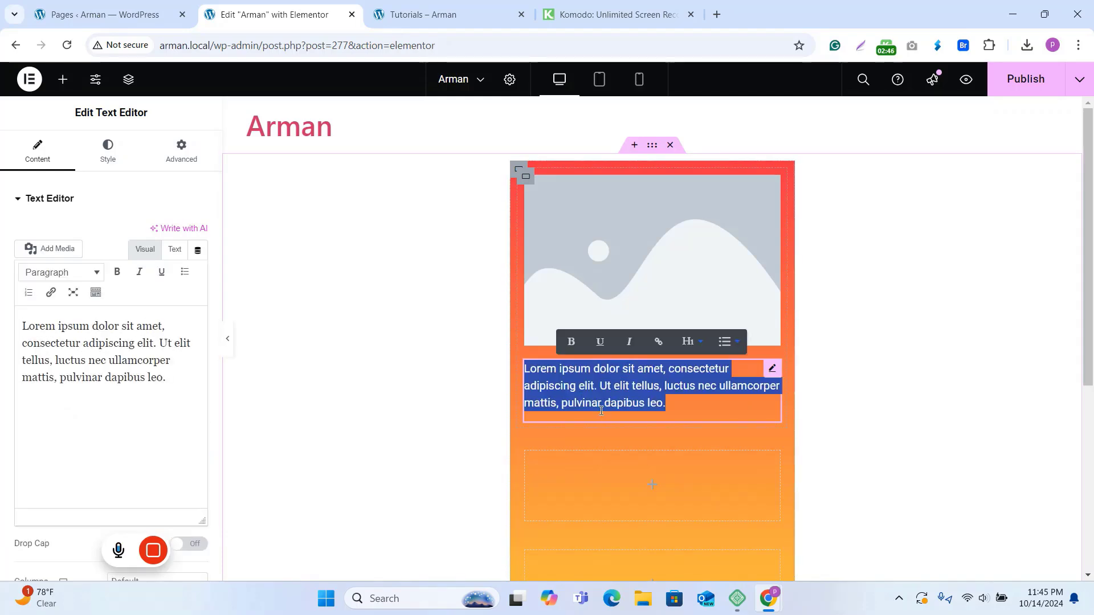
text($1)
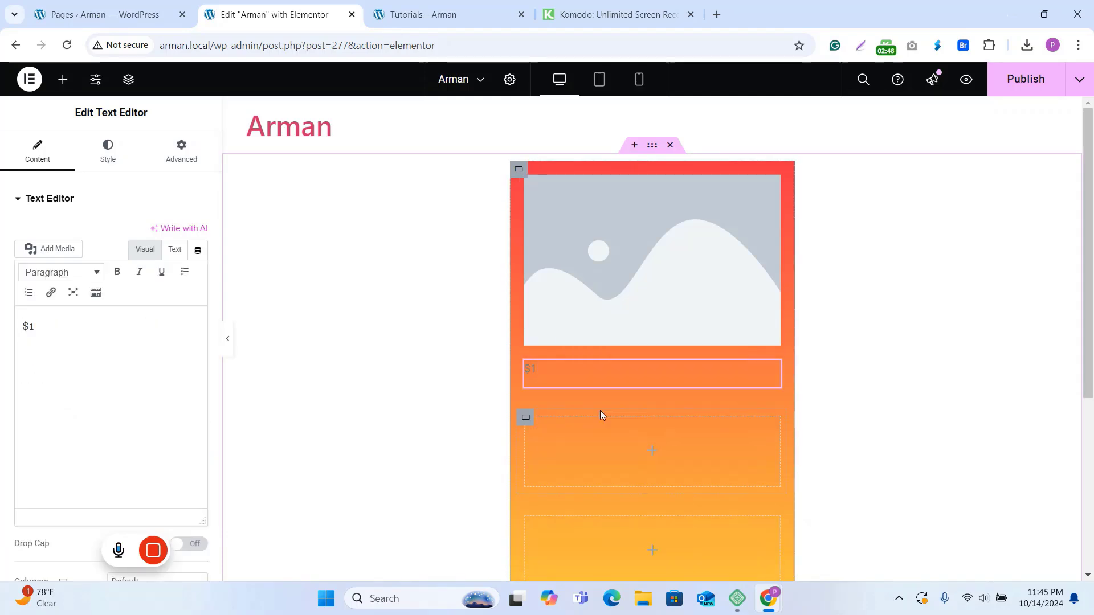
text(80)
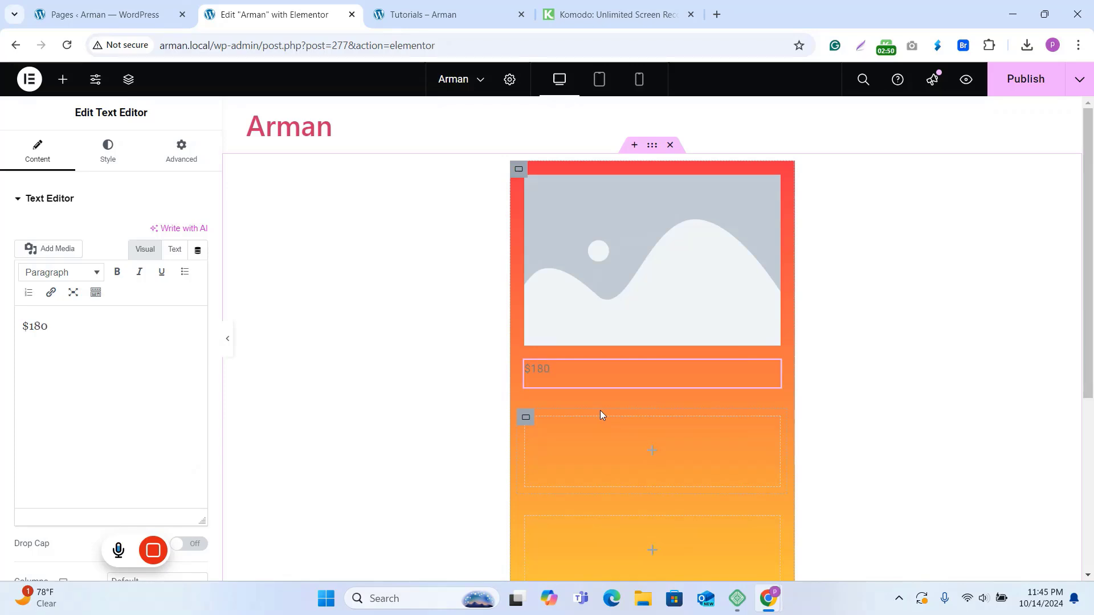
Set the price text's color to the White global color.
click(109, 155)
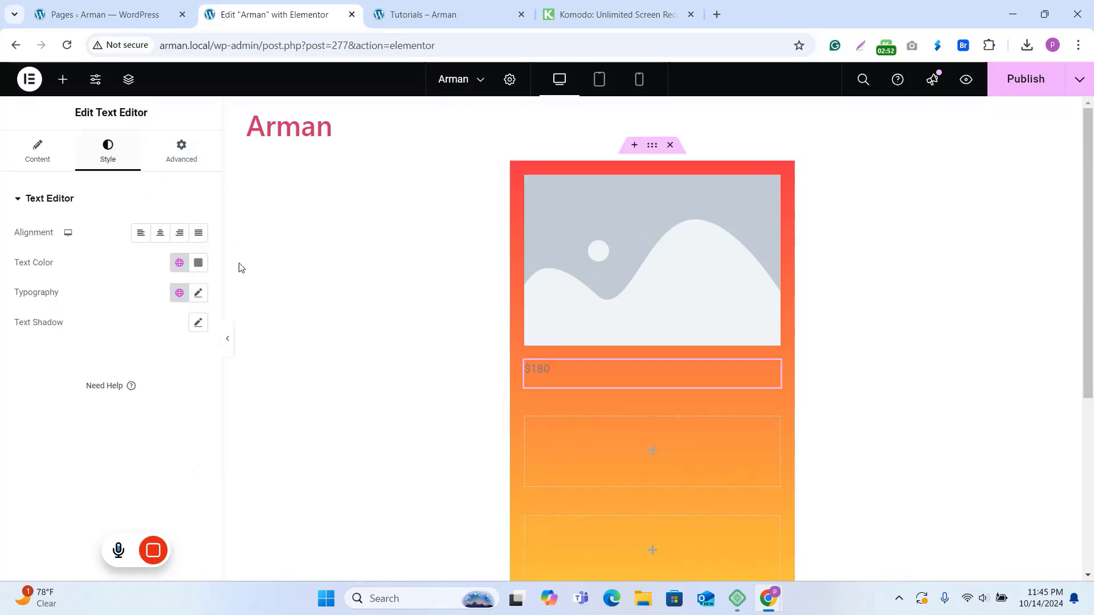
click(179, 263)
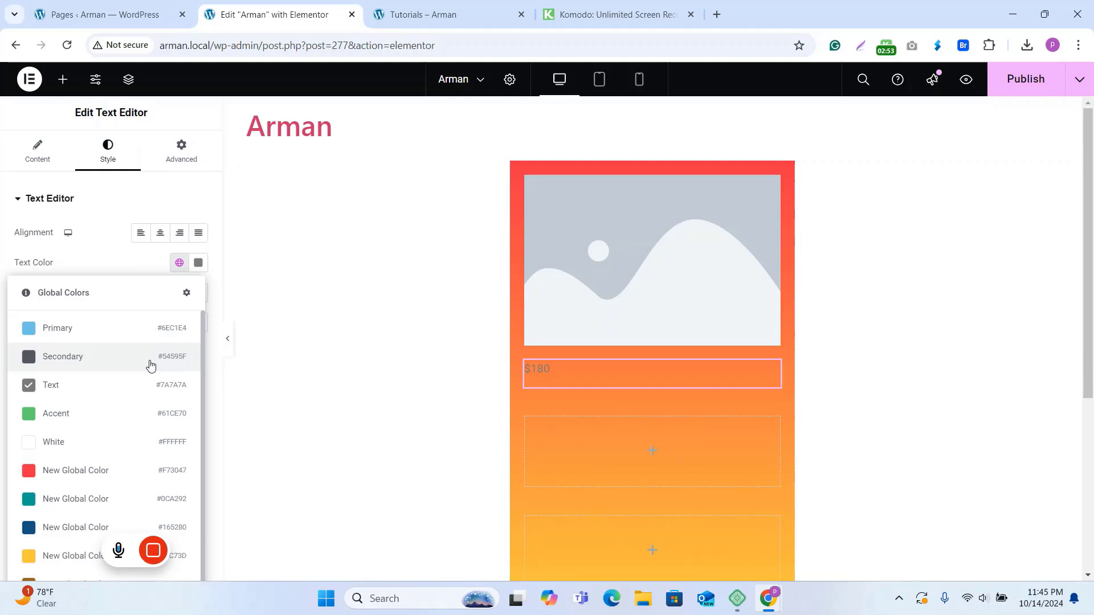
click(96, 443)
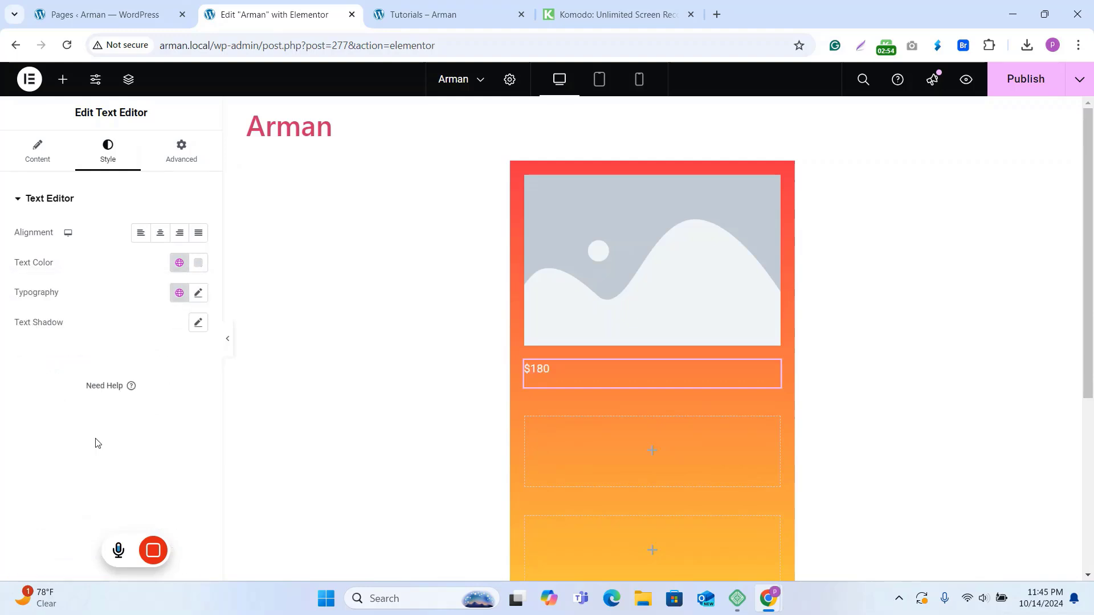
Replace the placeholder image with the white Nike swoosh logo from the media library.
click(566, 208)
click(63, 257)
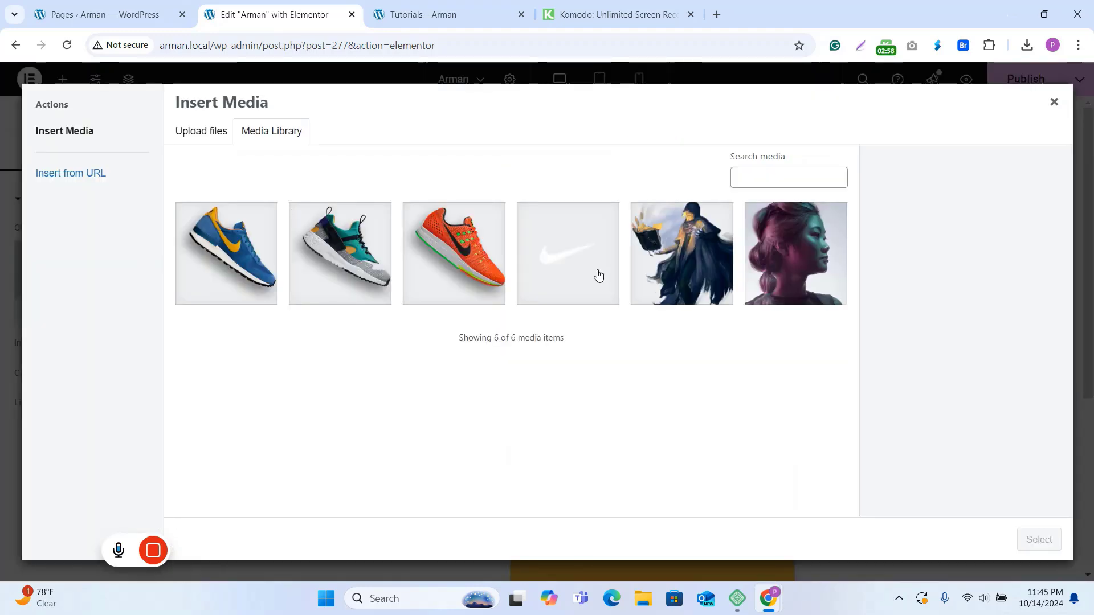
click(597, 276)
click(1039, 539)
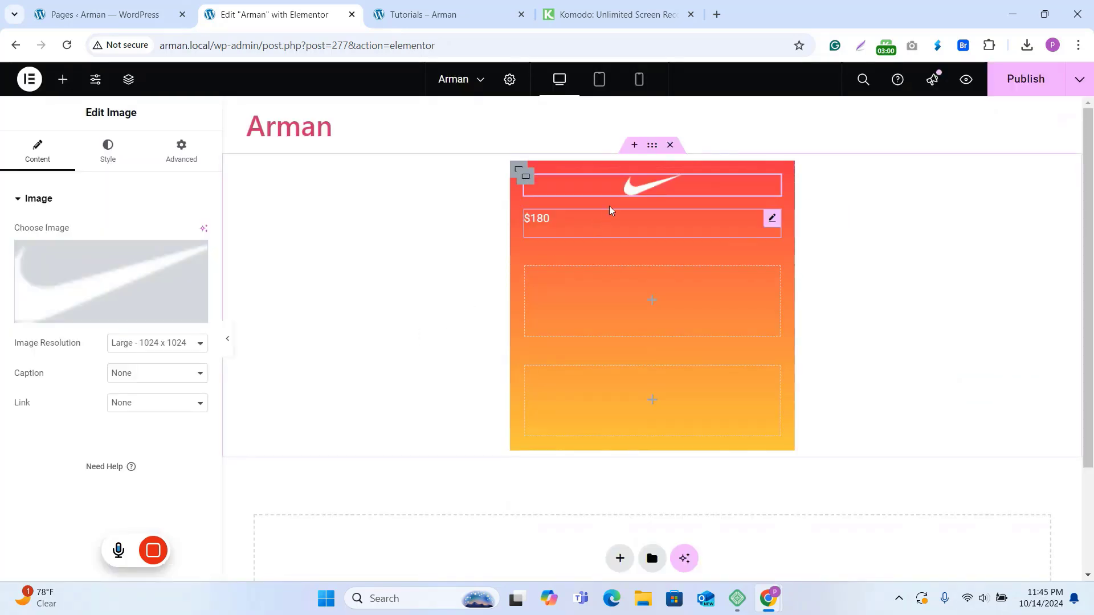
Set the swoosh logo image's width to 45 px and align it left.
click(111, 155)
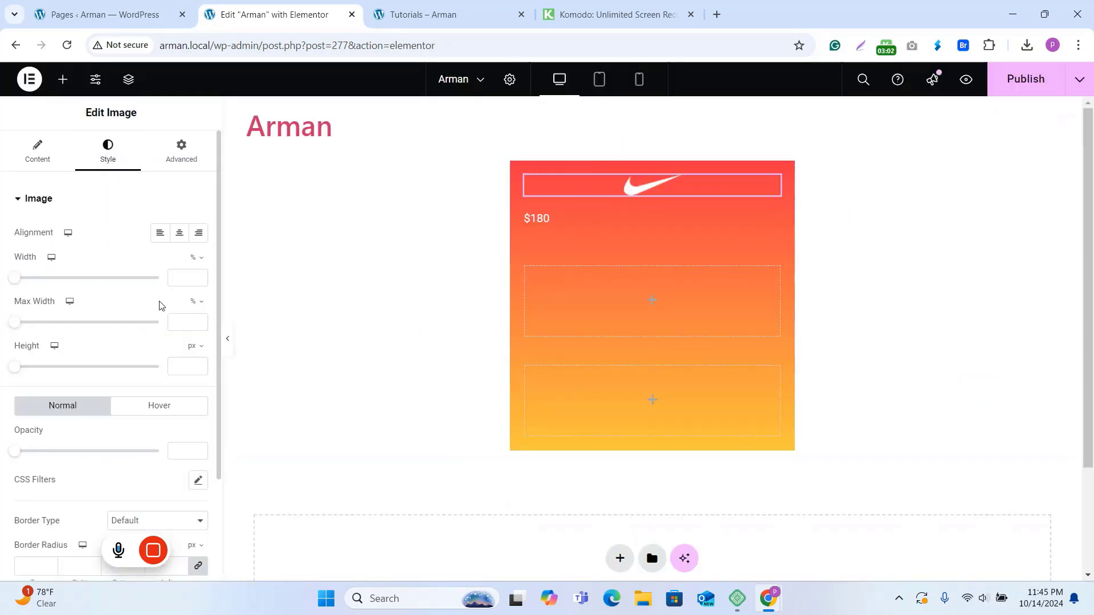
click(194, 258)
click(195, 271)
click(181, 279)
text(30)
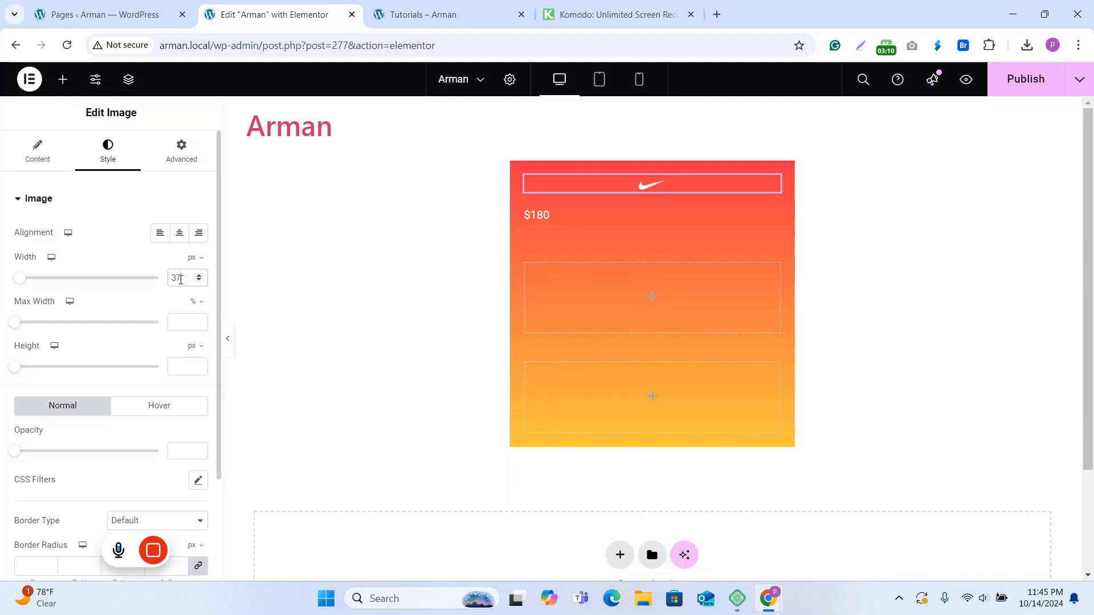
key(Up)
key(Up)
key(Up)
key(Up)
key(Up)
key(Up)
key(Up)
key(Up)
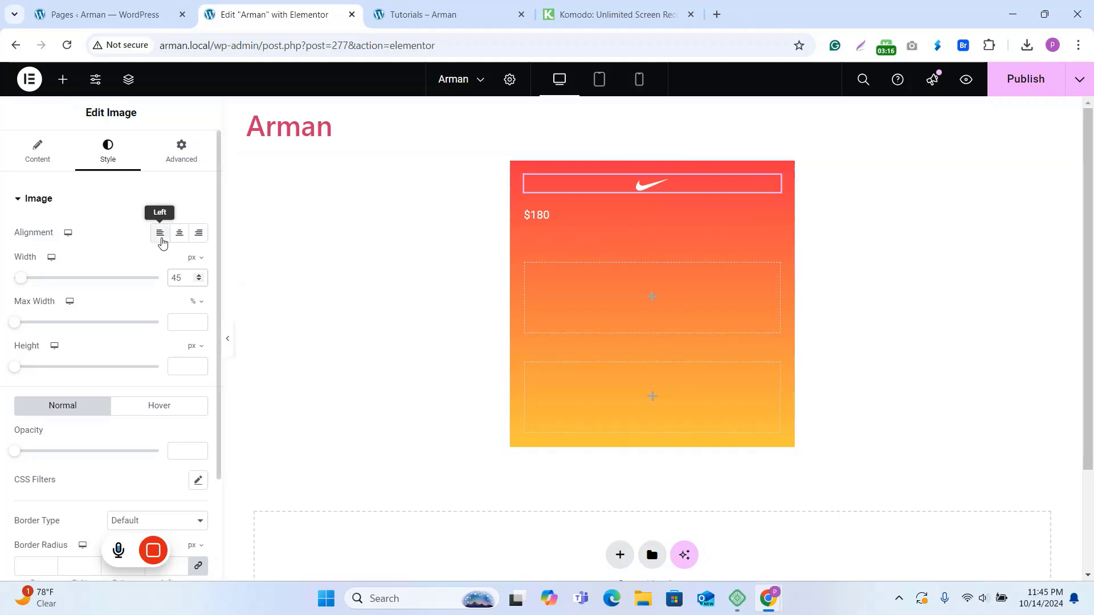
click(161, 235)
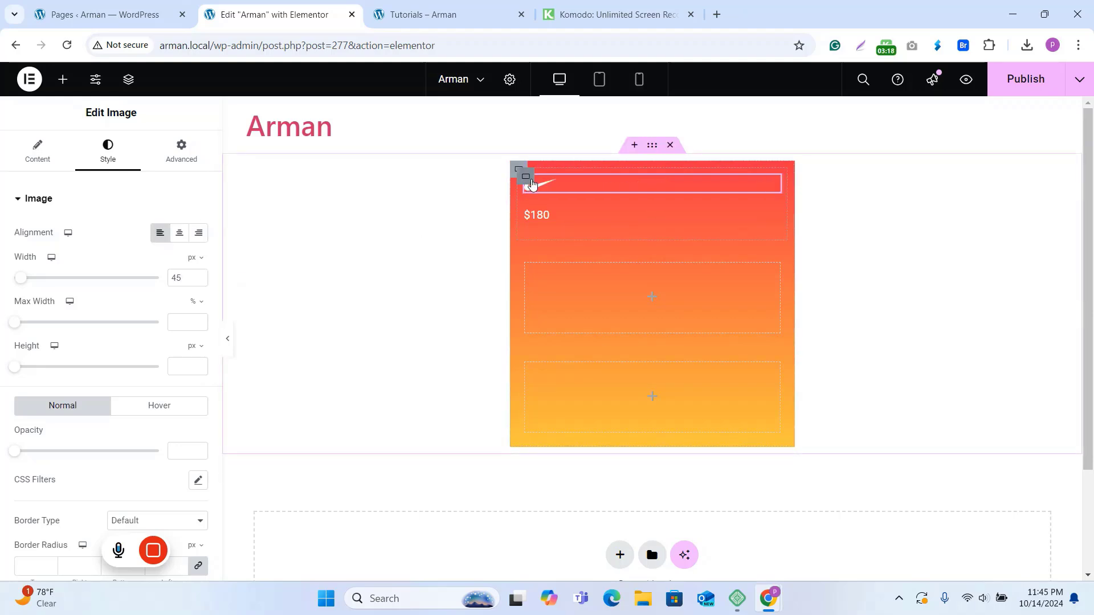
Lay out the container holding the logo and price as a horizontal row, justified Space Between with items aligned Center.
click(527, 177)
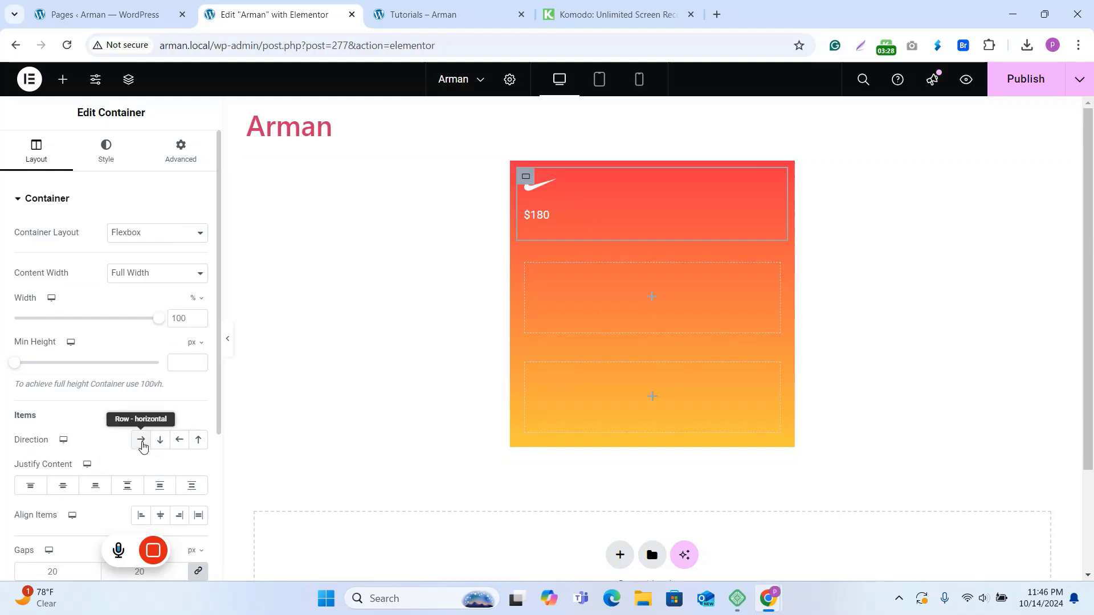
click(142, 441)
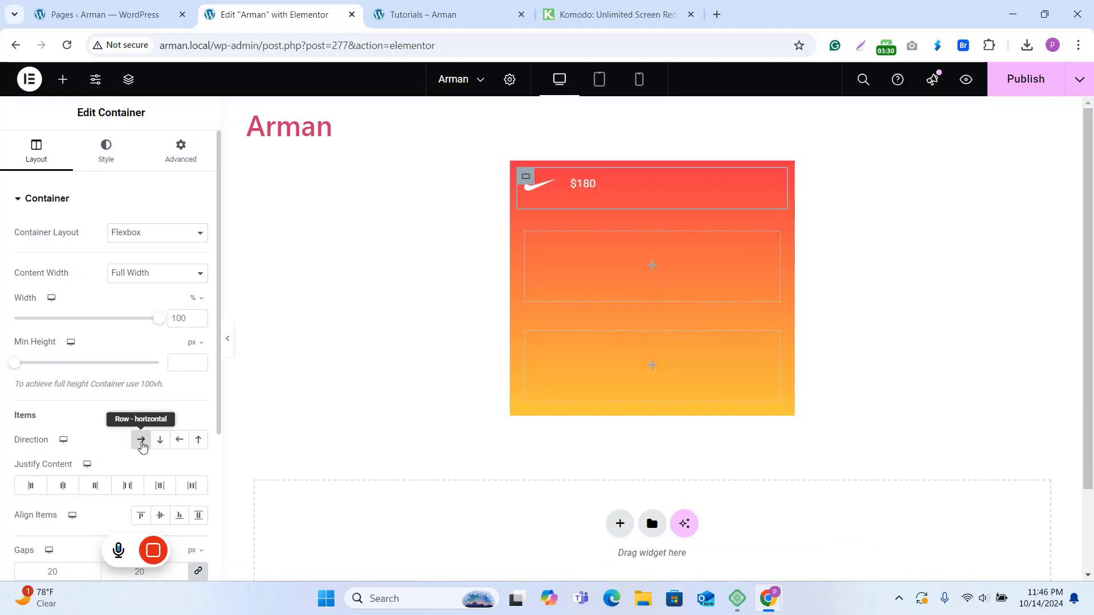
scroll(142, 445, down, 1)
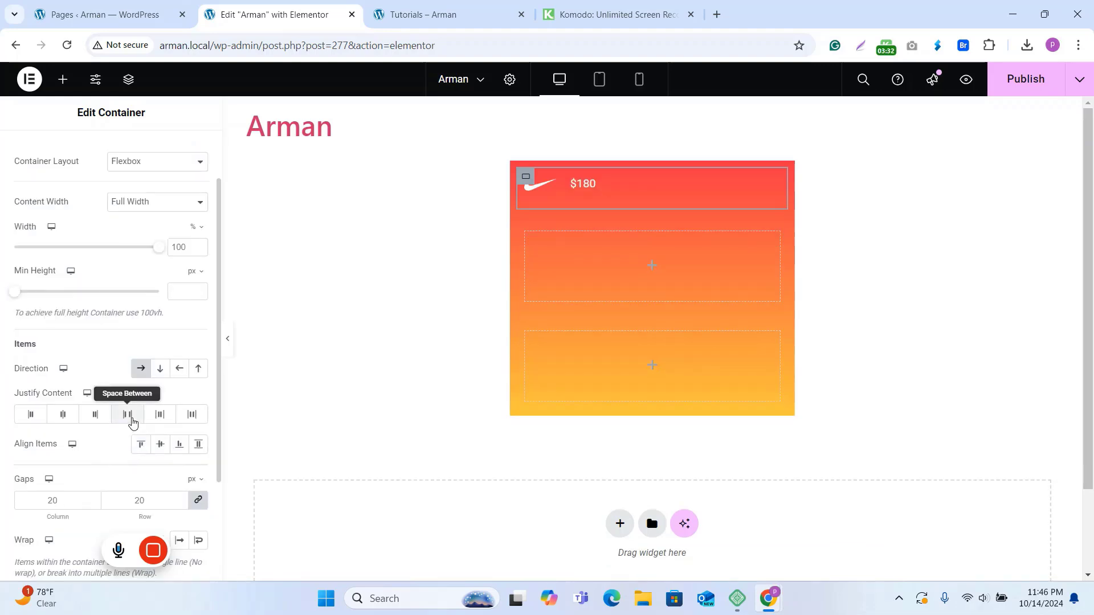
click(131, 420)
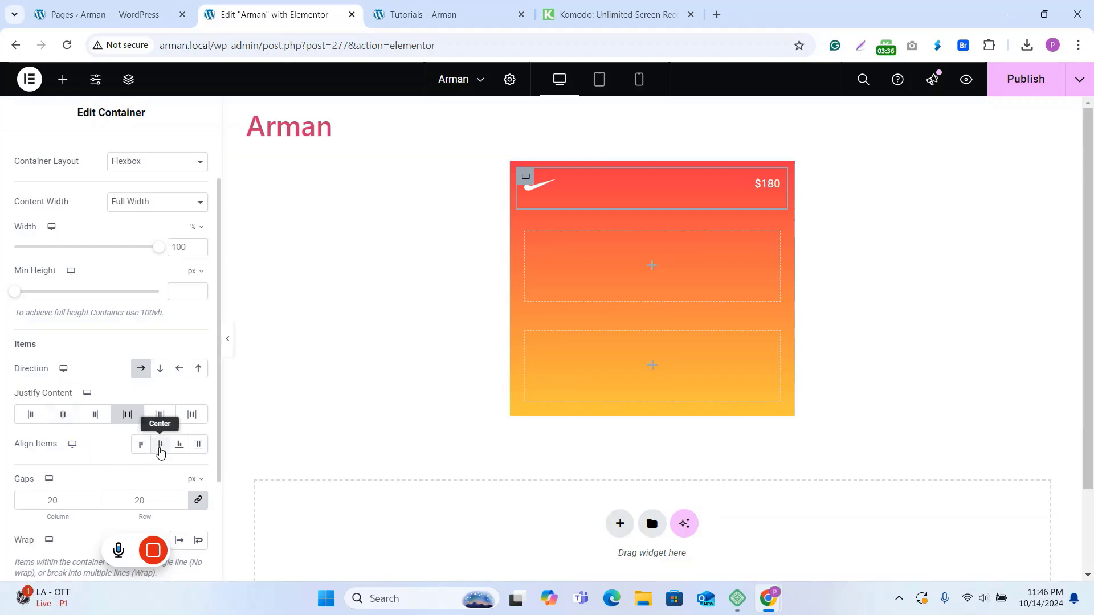
click(160, 447)
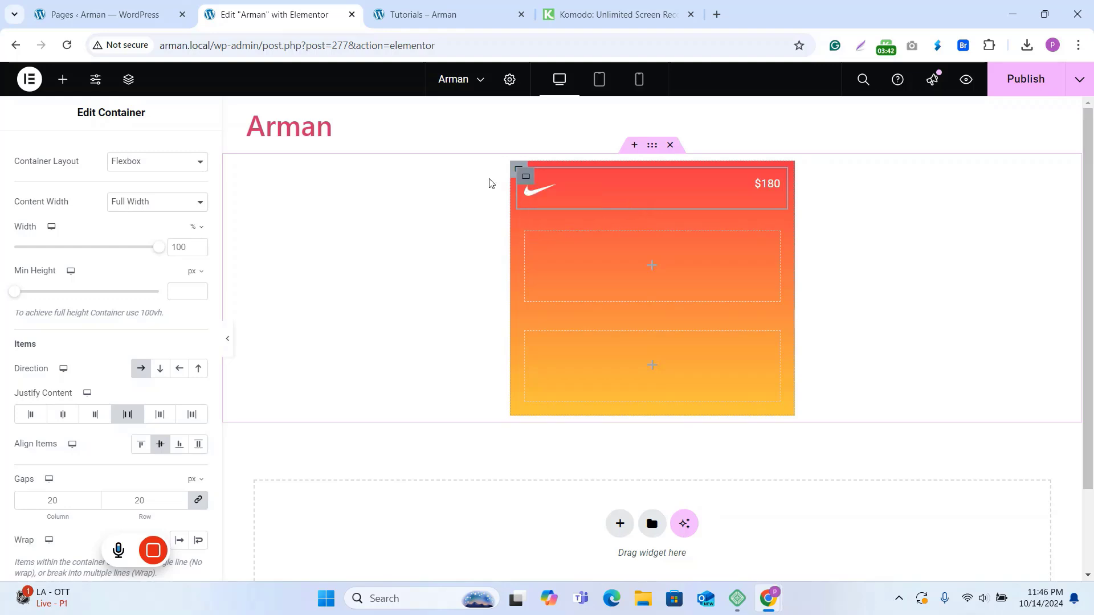
Set the logo and price container's padding to 20 px on all sides.
scroll(176, 151, up, 2)
click(180, 151)
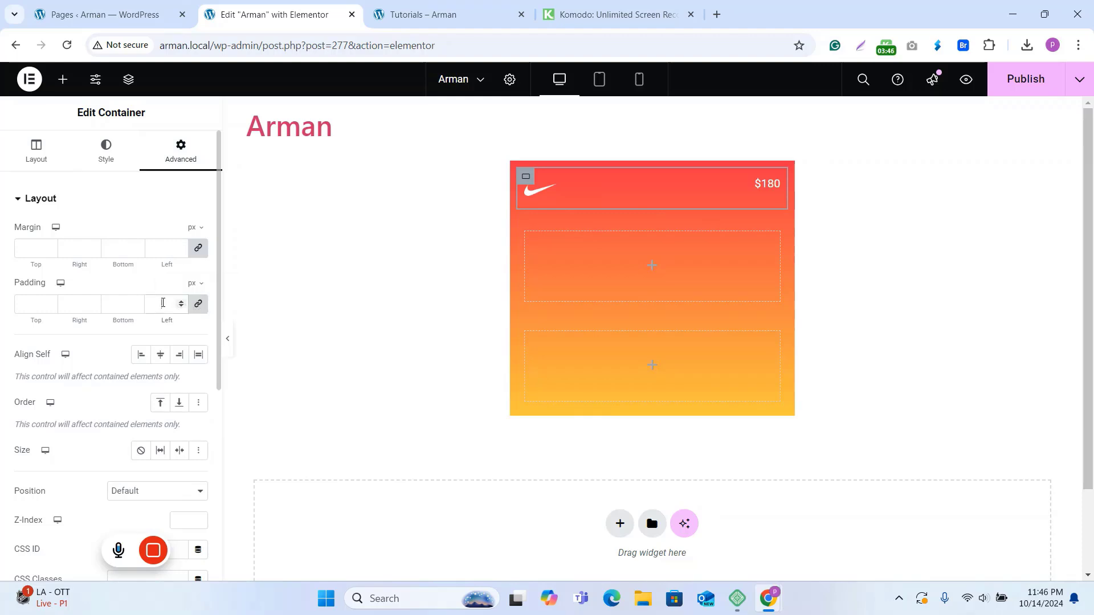
click(163, 303)
text(20)
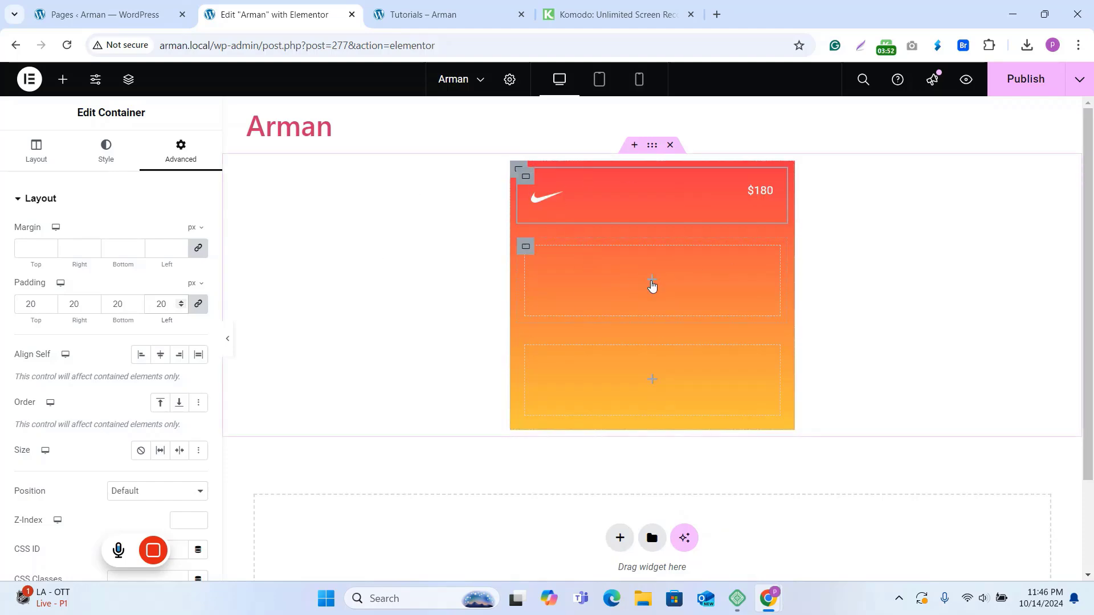
Check the reference cards on the Tutorials page, and add a Heading widget titled "Air Structure 1" in the card's second container.
click(439, 14)
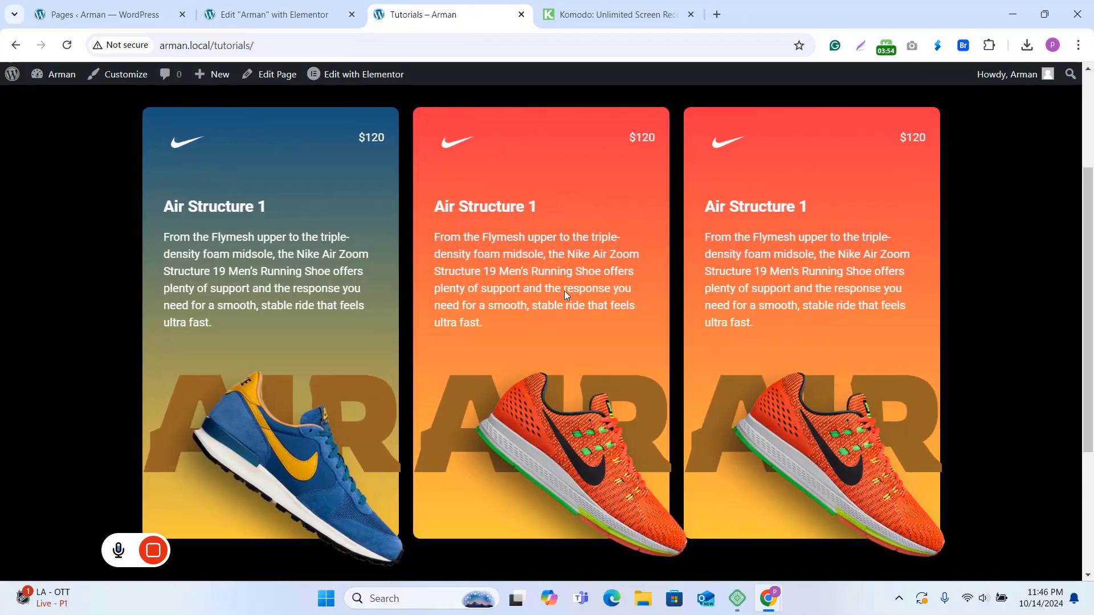
click(273, 14)
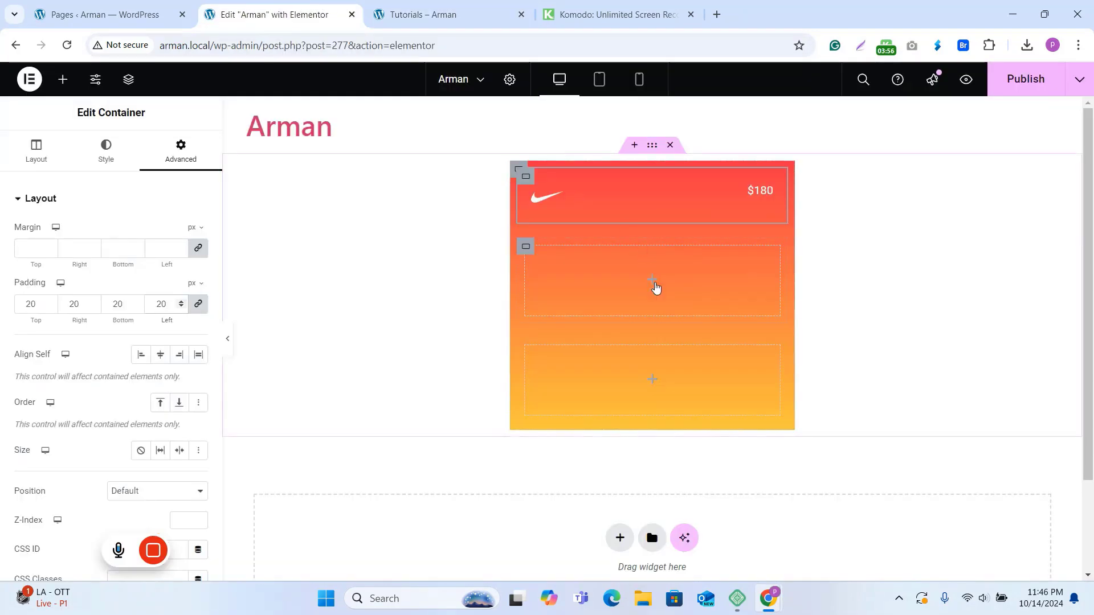
click(652, 280)
drag(69, 455, 706, 286)
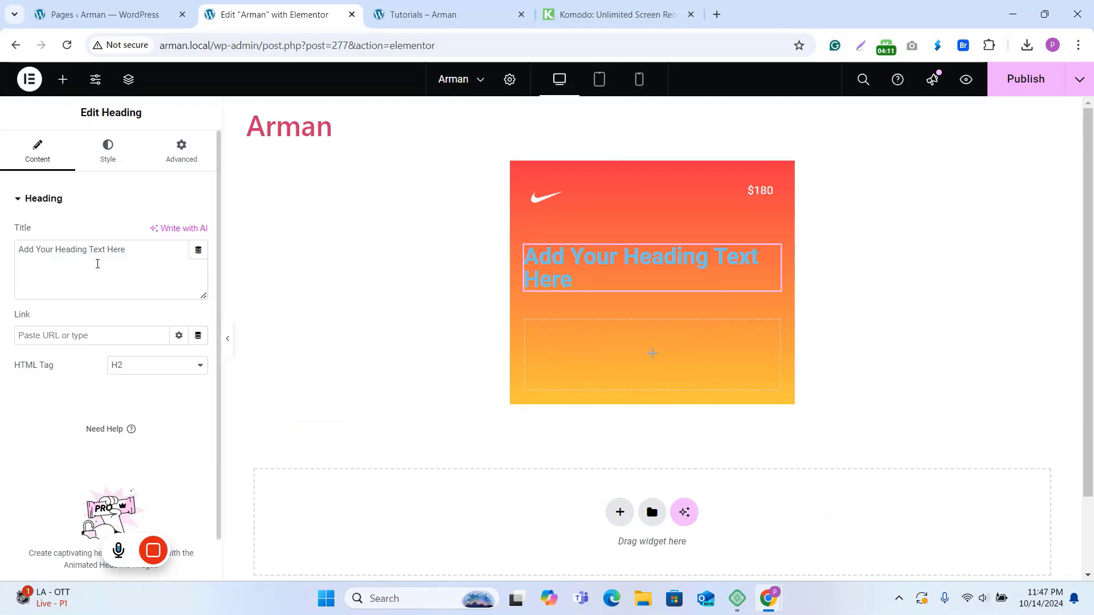
triple_click(98, 254)
text(Air Structure 1)
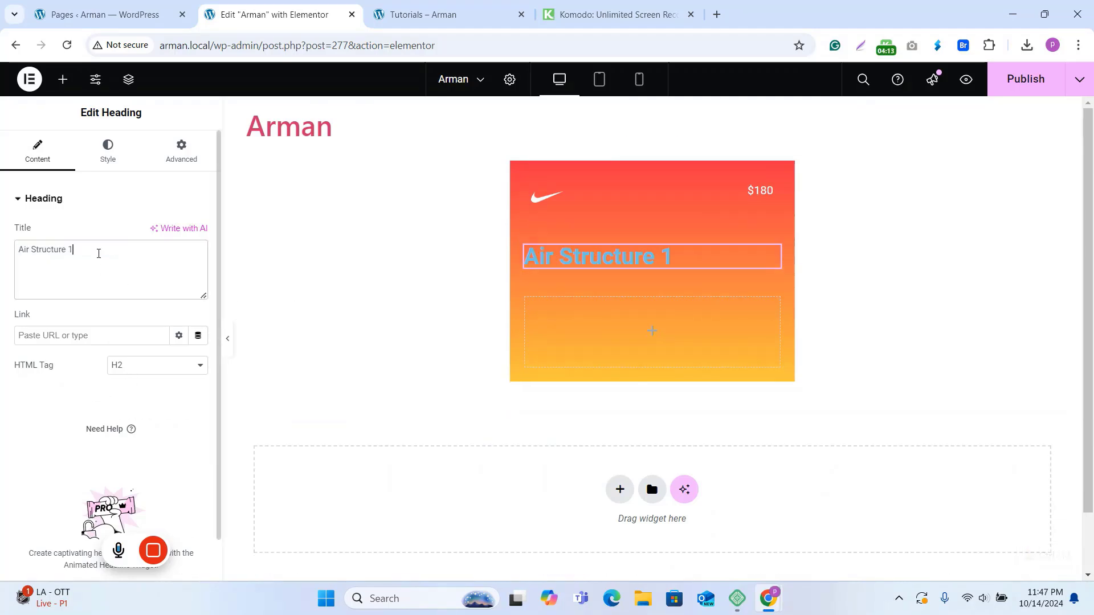
Set the "Air Structure 1" heading's text color to the White global color.
click(107, 149)
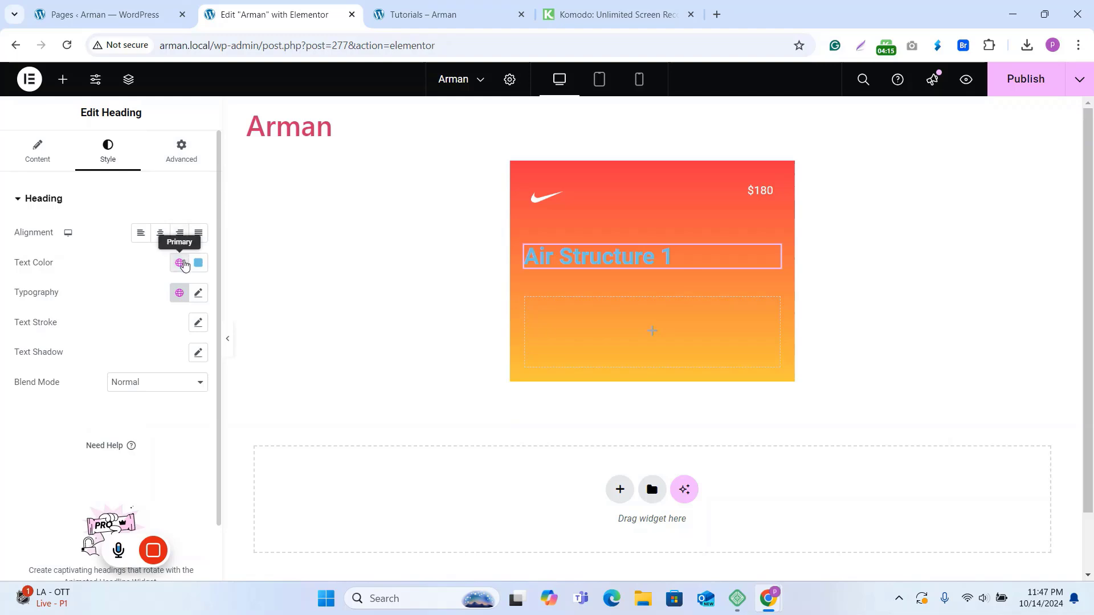
click(179, 265)
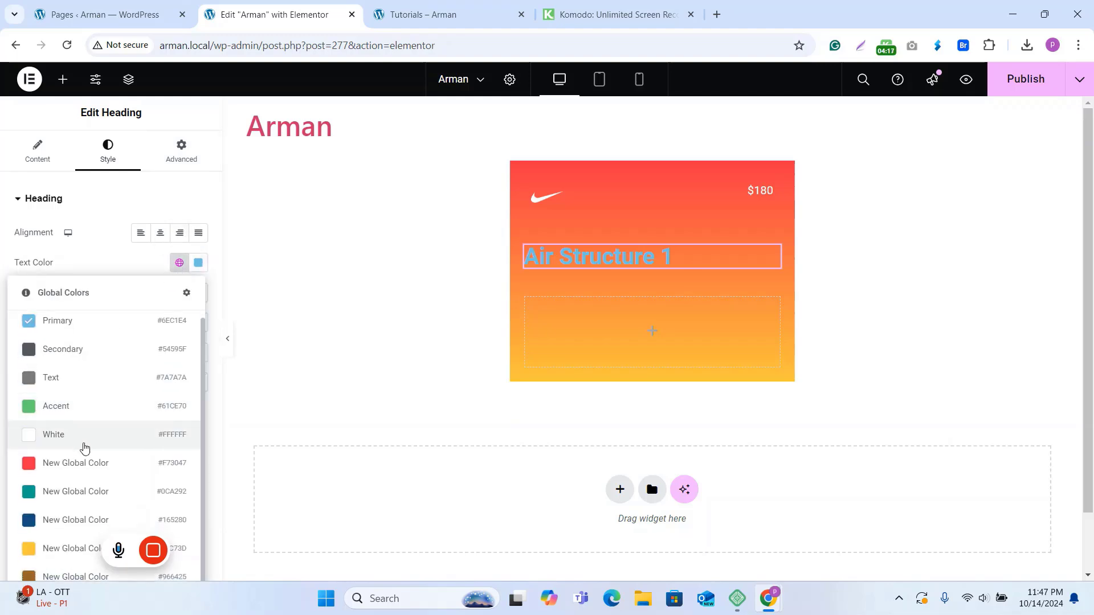
click(86, 436)
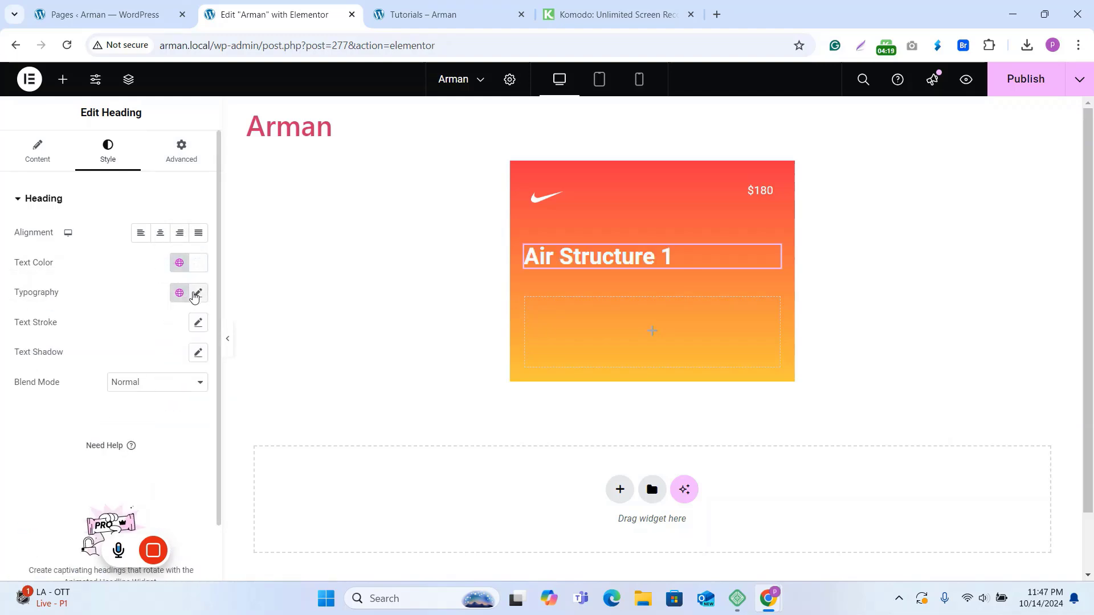
Set the "Air Structure 1" heading's font size to 25 px.
click(197, 293)
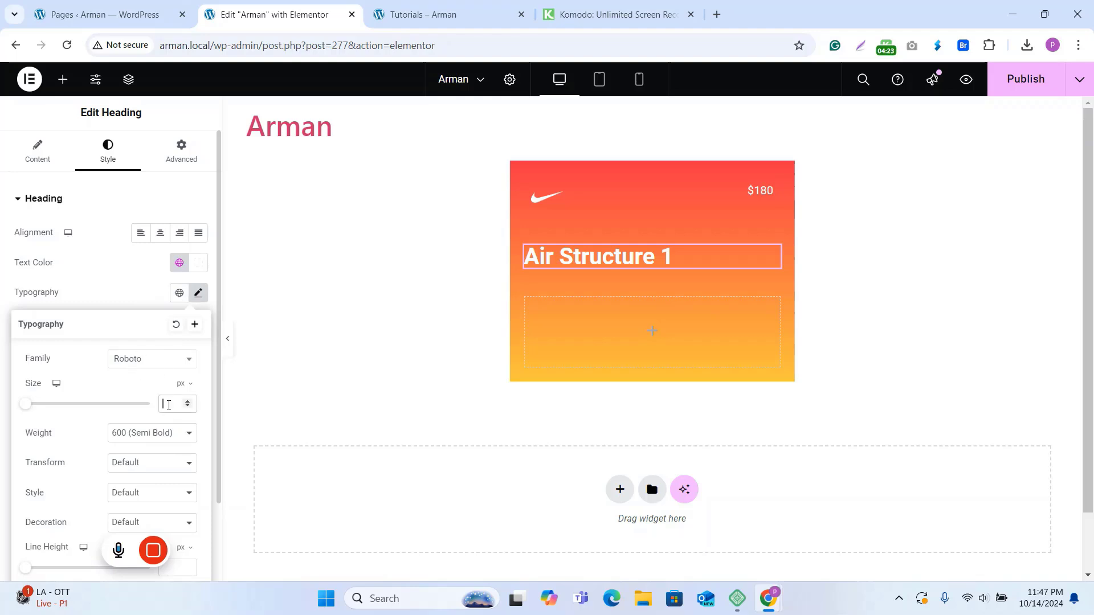
text(48)
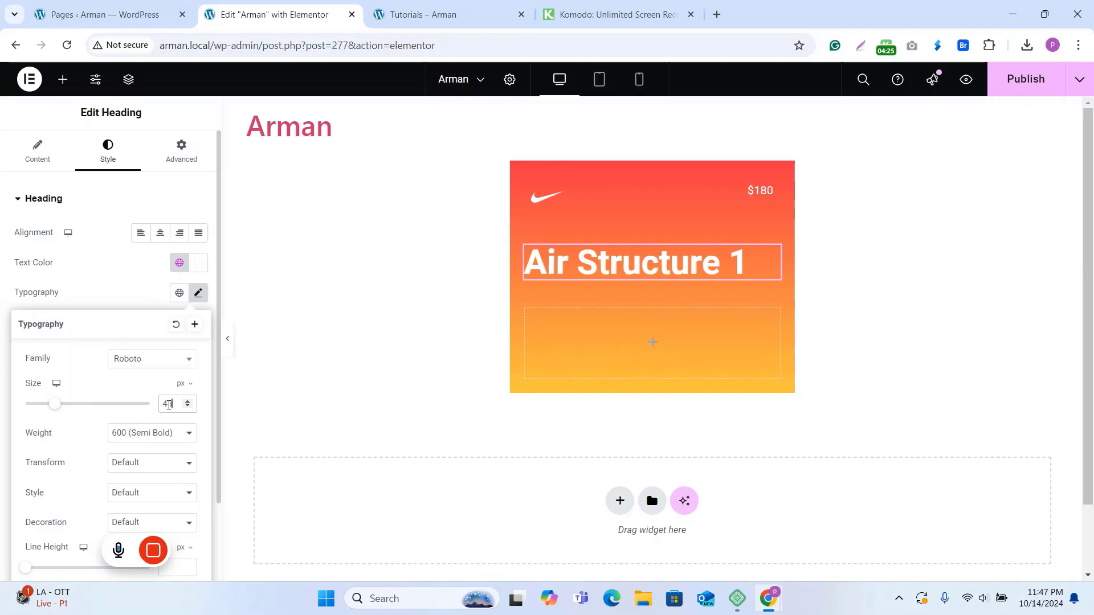
key(BackSpace)
key(BackSpace)
text(24)
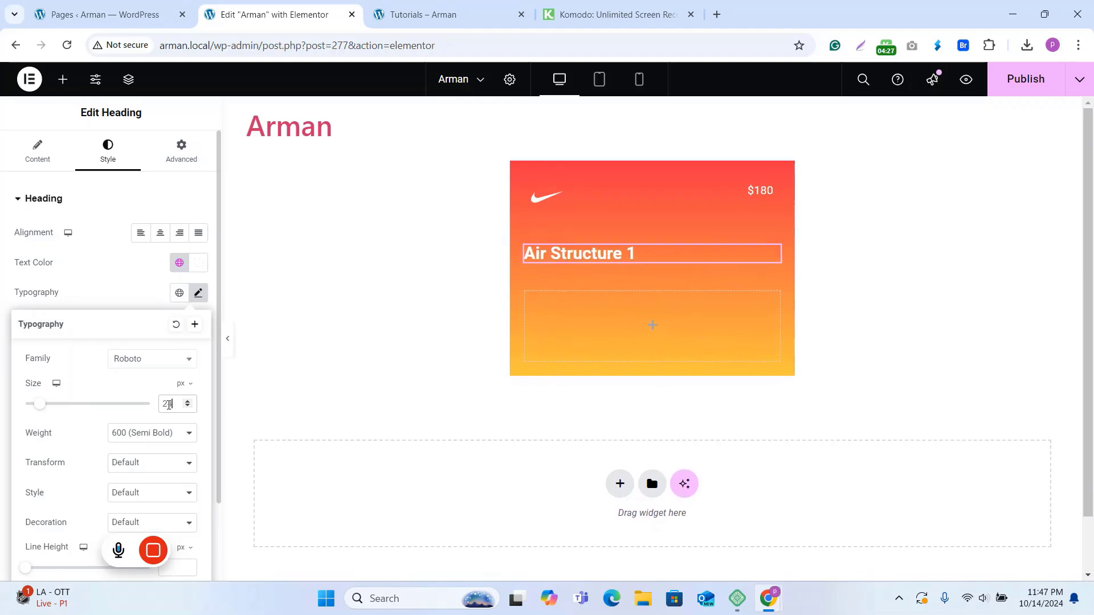
key(Up)
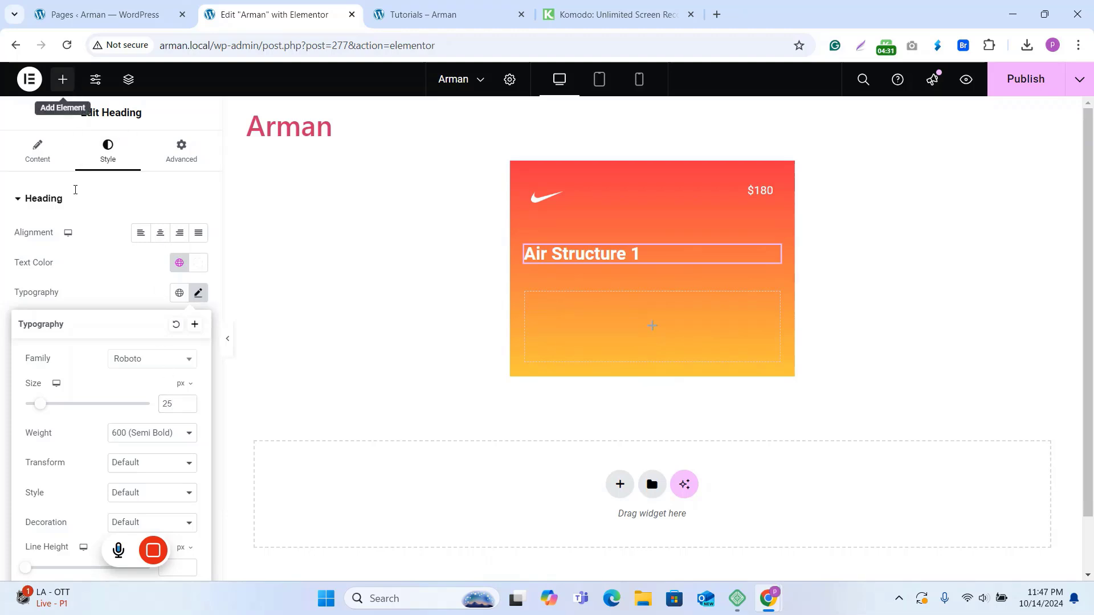
Add a Text Editor widget below the "Air Structure 1" heading and set its text color to the White global color.
click(62, 79)
scroll(84, 409, down, 3)
drag(63, 374, 605, 268)
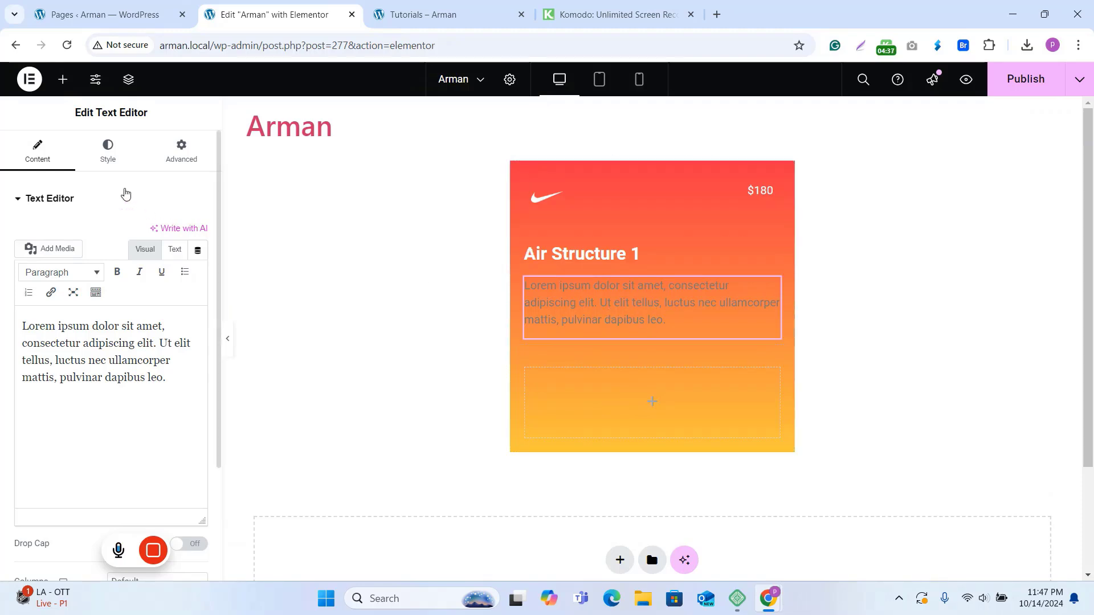
click(108, 151)
click(180, 263)
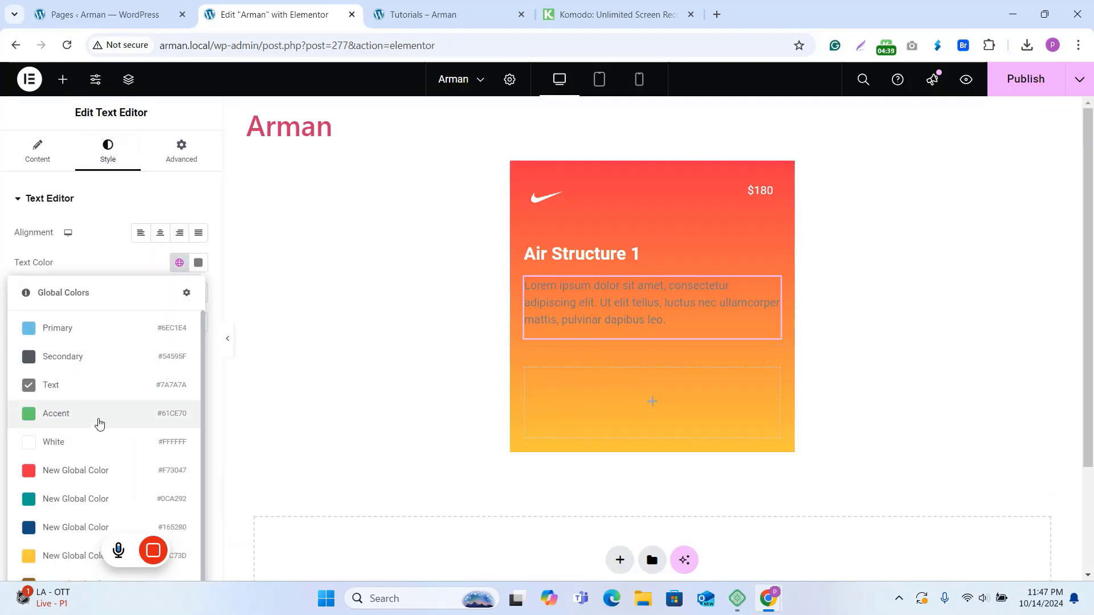
click(96, 445)
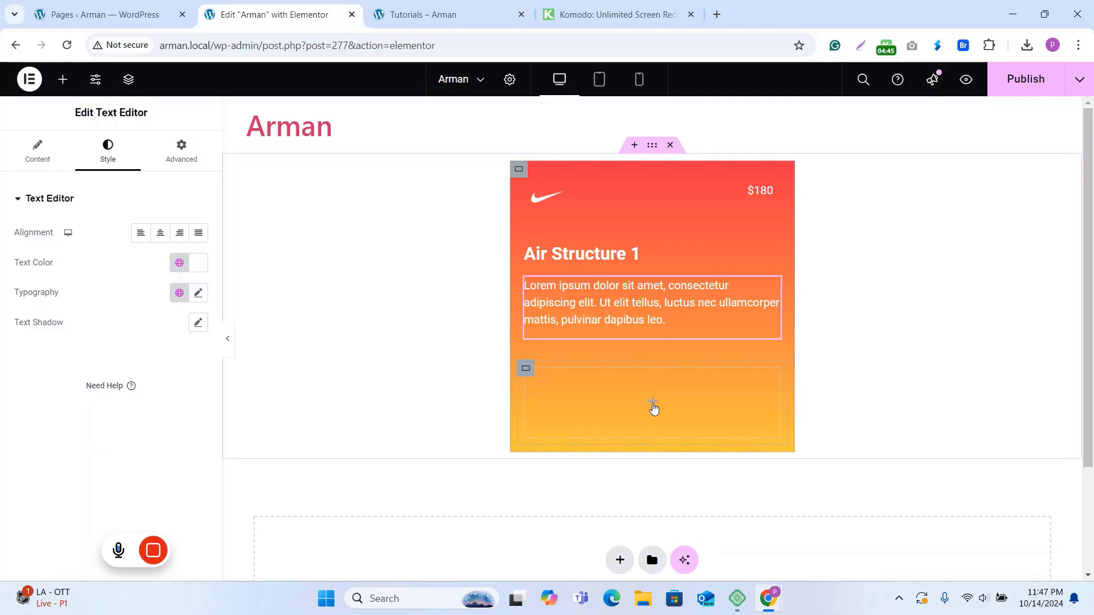
Check the reference cards on the Tutorials page again, and add a Heading widget titled "AIR" in the card's last container.
click(447, 14)
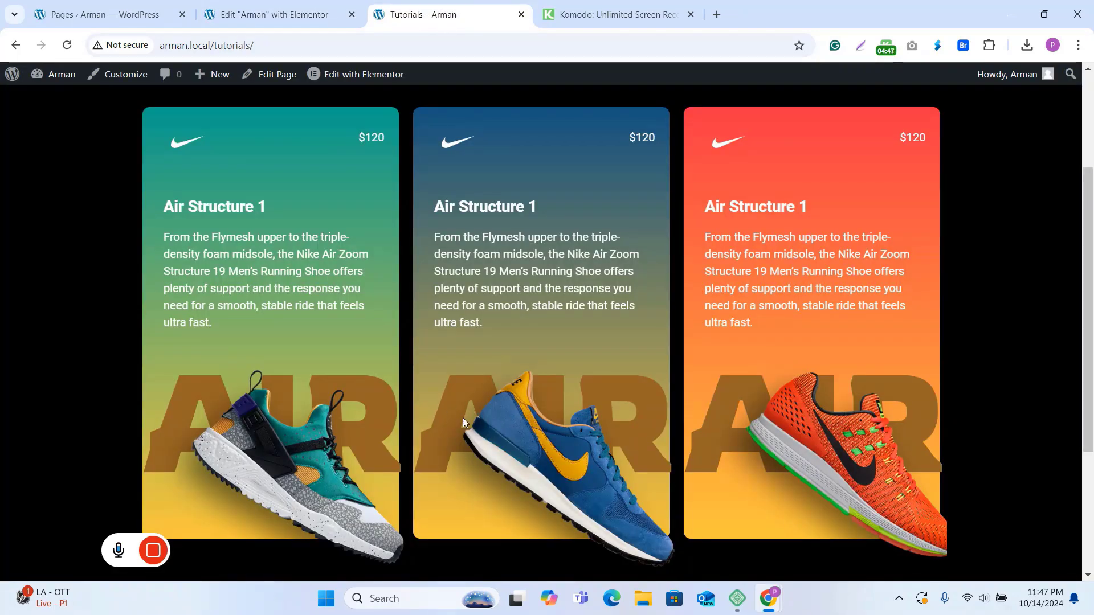
click(307, 14)
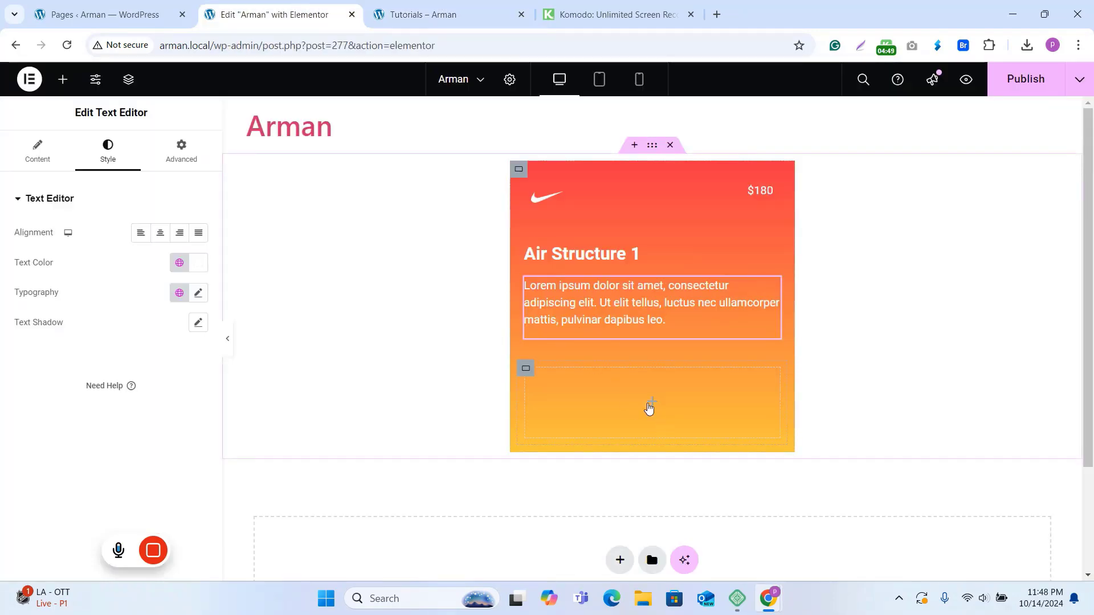
drag(81, 436, 656, 405)
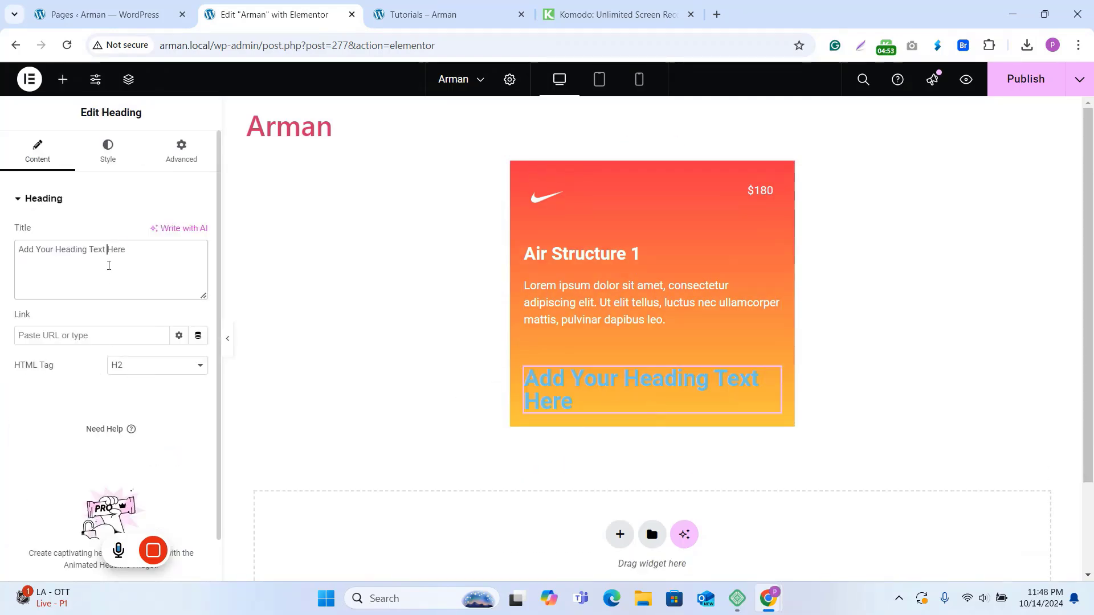
triple_click(109, 265)
text(AIR)
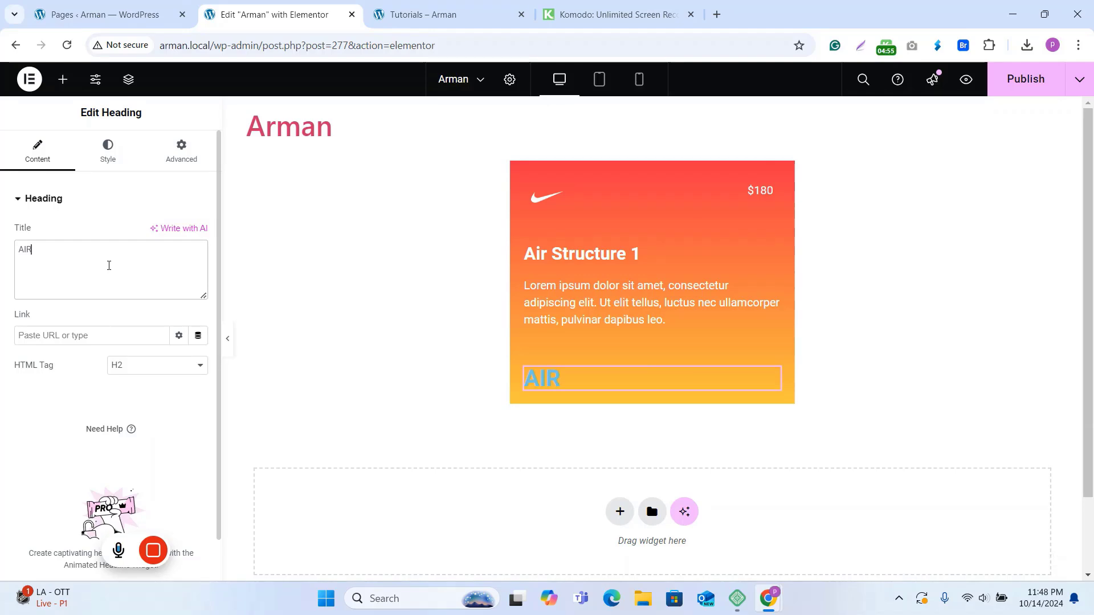
Set the "AIR" heading's text color to the brown global color #966425.
click(108, 149)
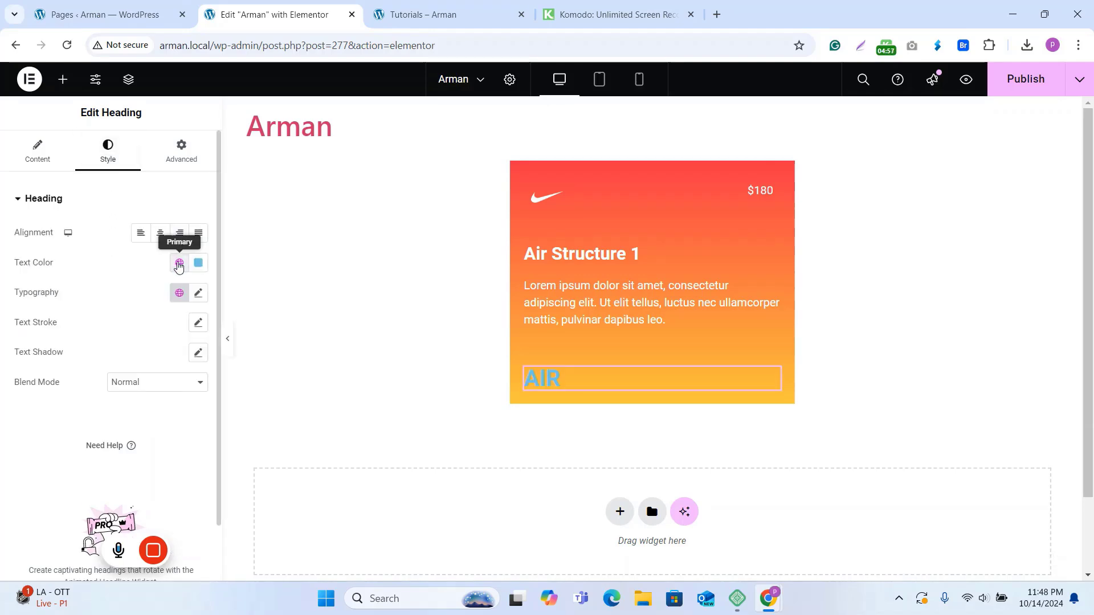
click(179, 262)
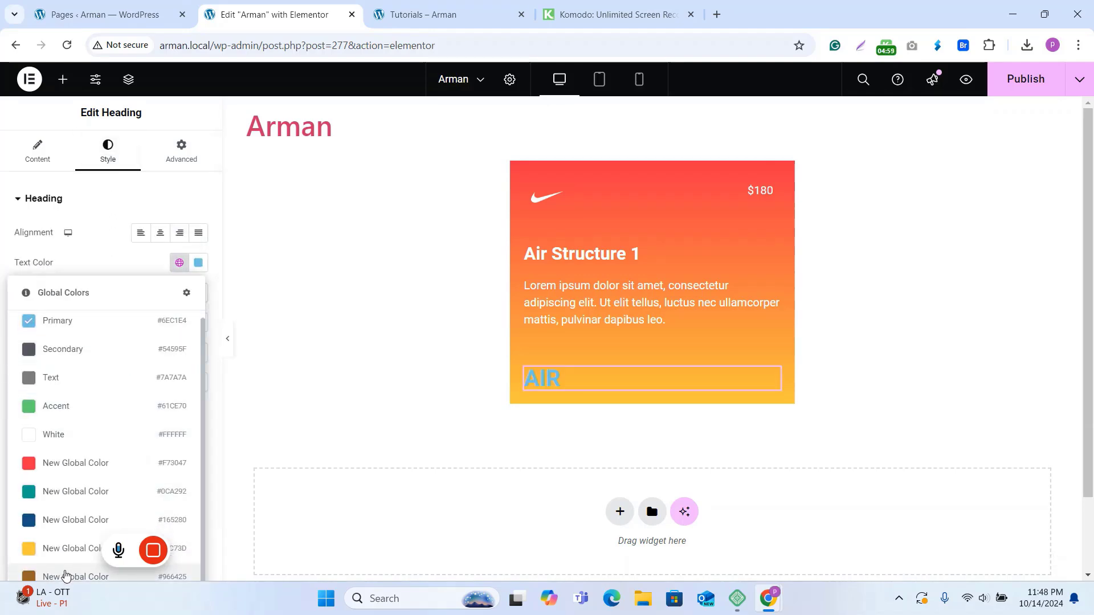
click(66, 577)
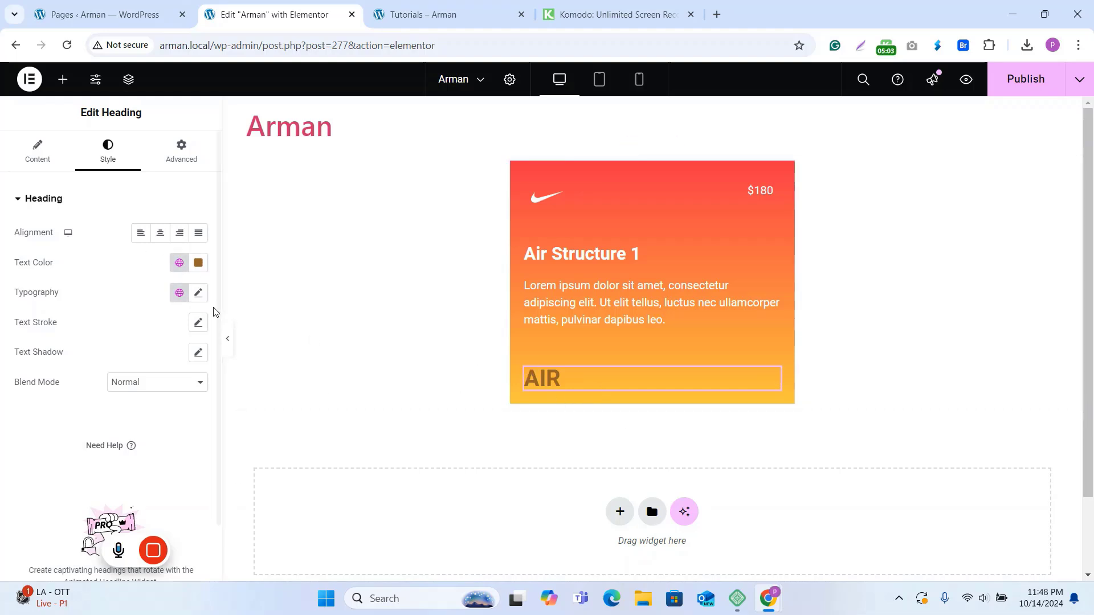
Set the "AIR" heading's font family to Rowdies.
click(198, 293)
click(171, 360)
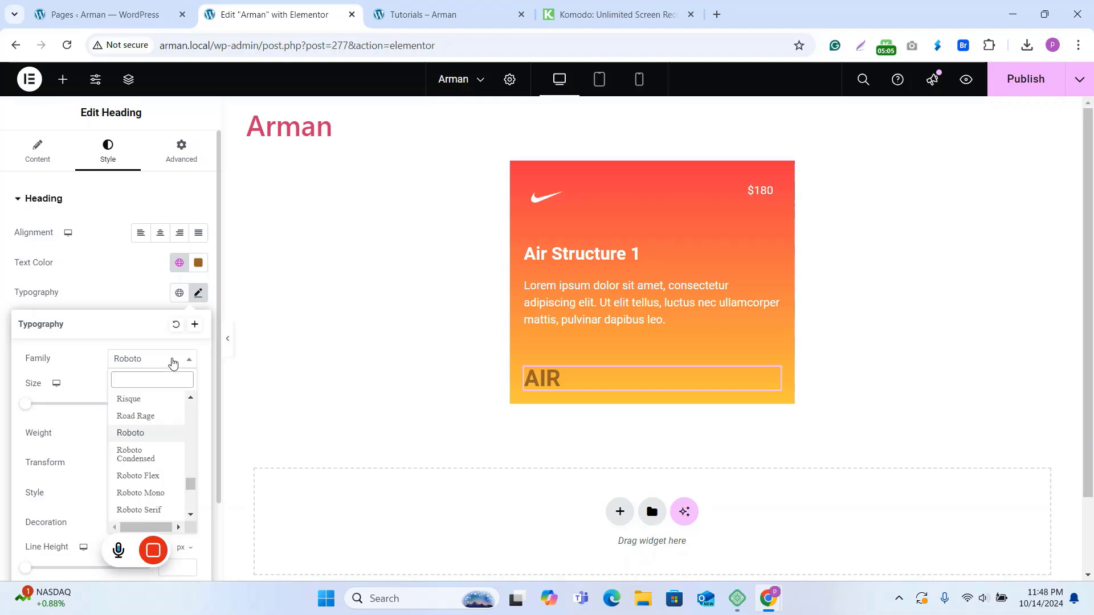
scroll(160, 459, down, 3)
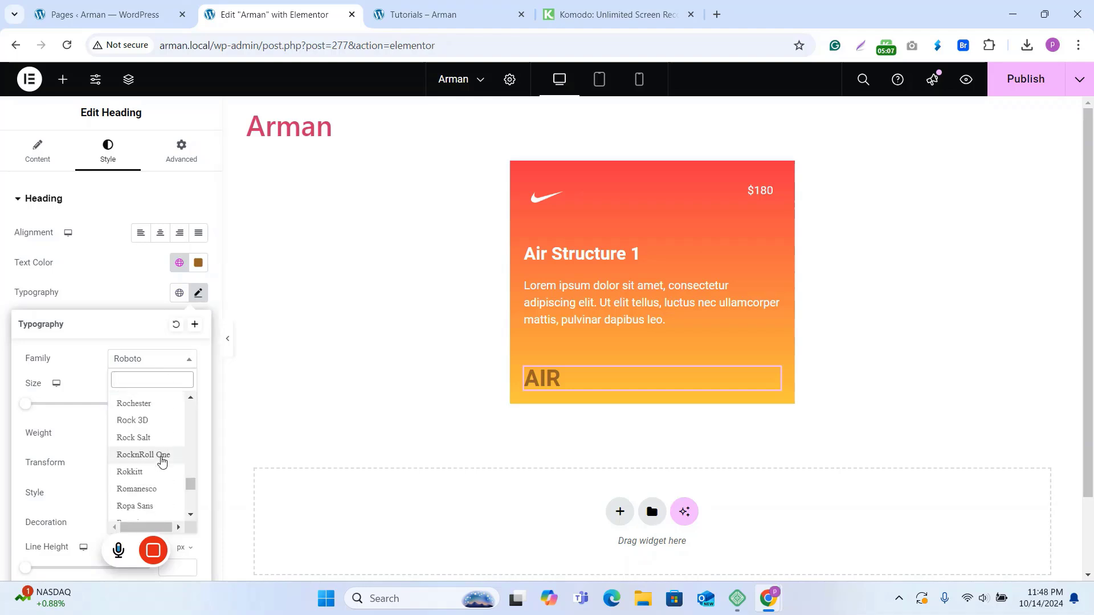
scroll(163, 456, up, 5)
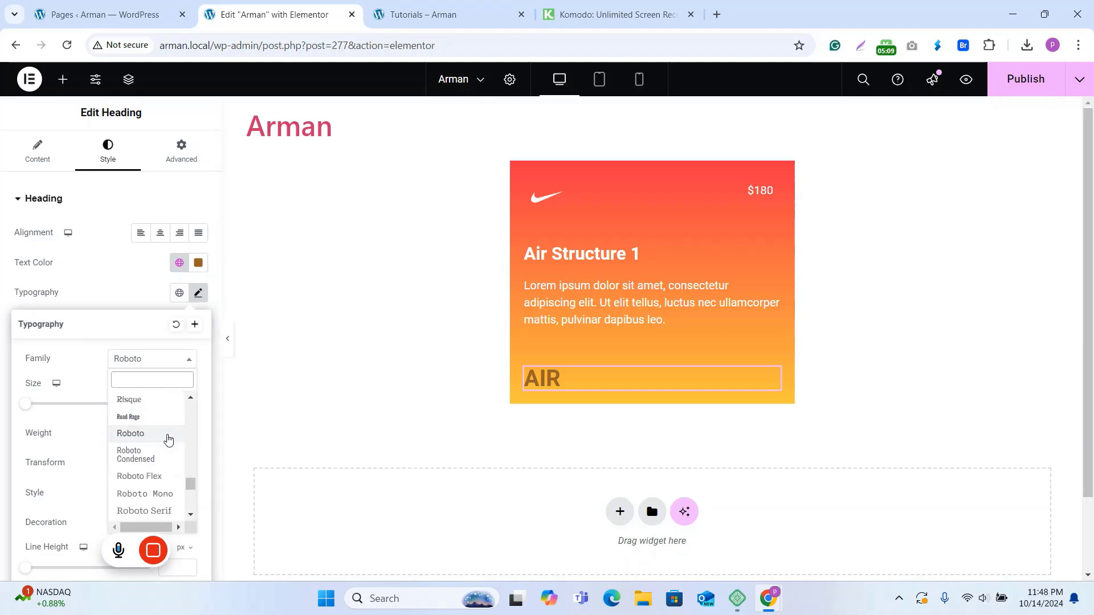
scroll(163, 442, down, 3)
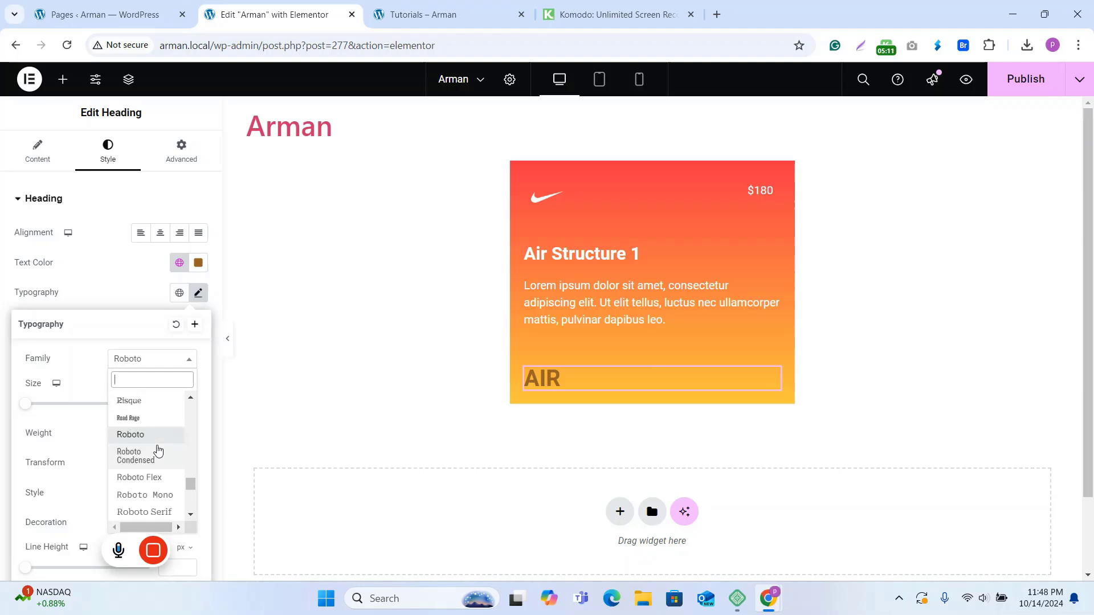
scroll(154, 450, down, 4)
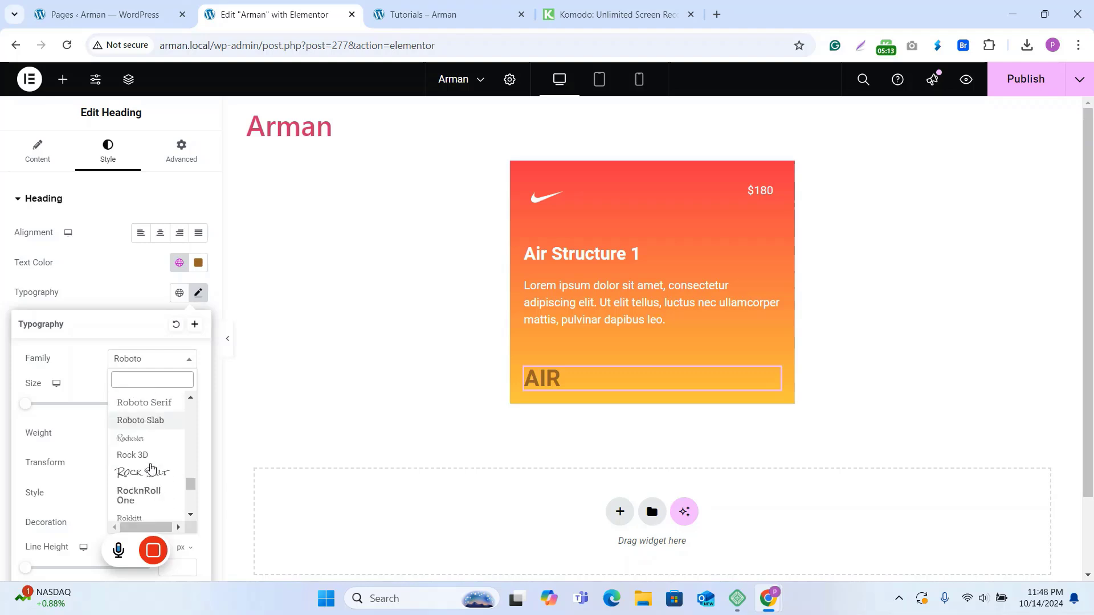
scroll(153, 454, up, 2)
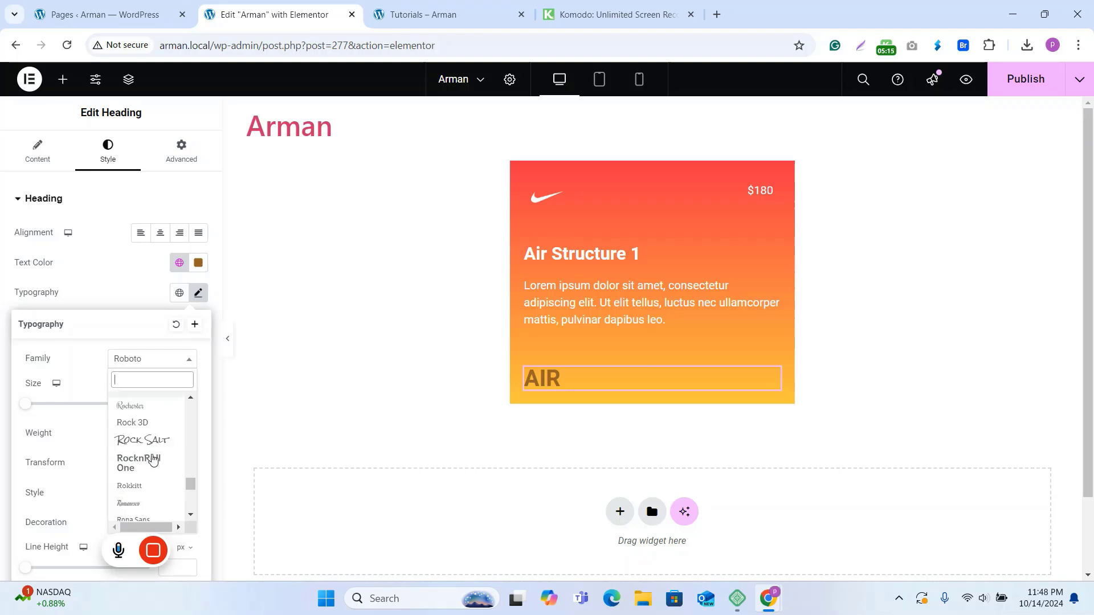
scroll(146, 470, up, 3)
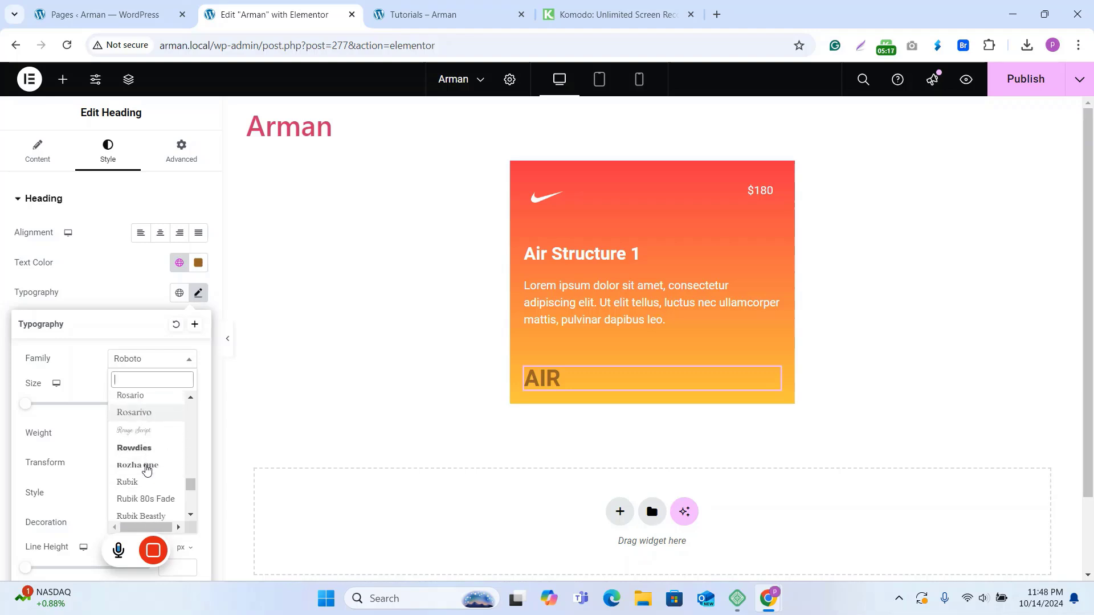
scroll(147, 470, down, 3)
scroll(147, 471, down, 4)
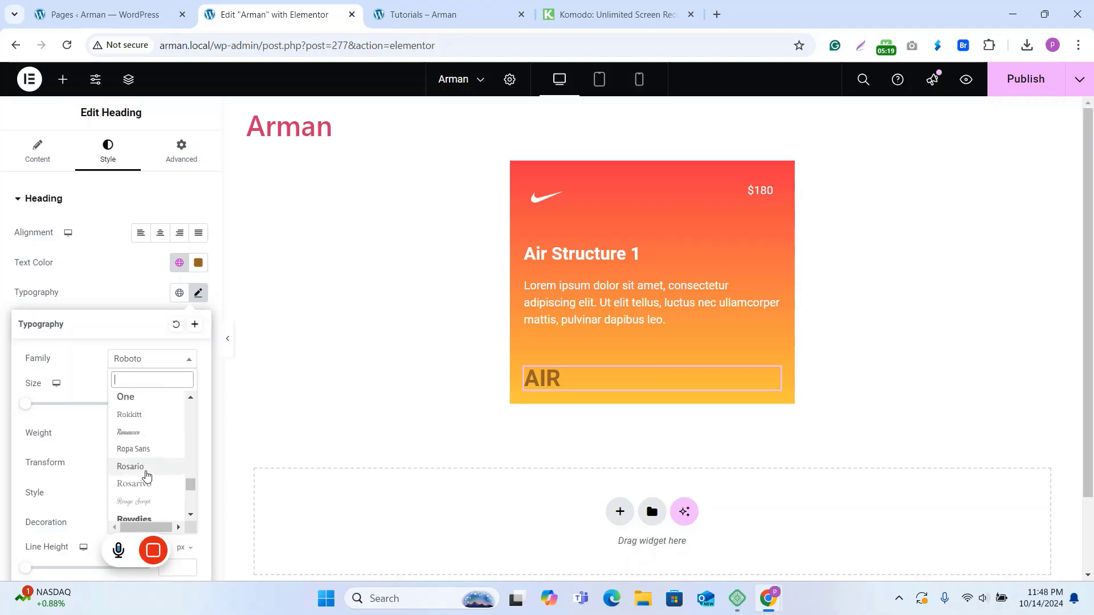
click(137, 449)
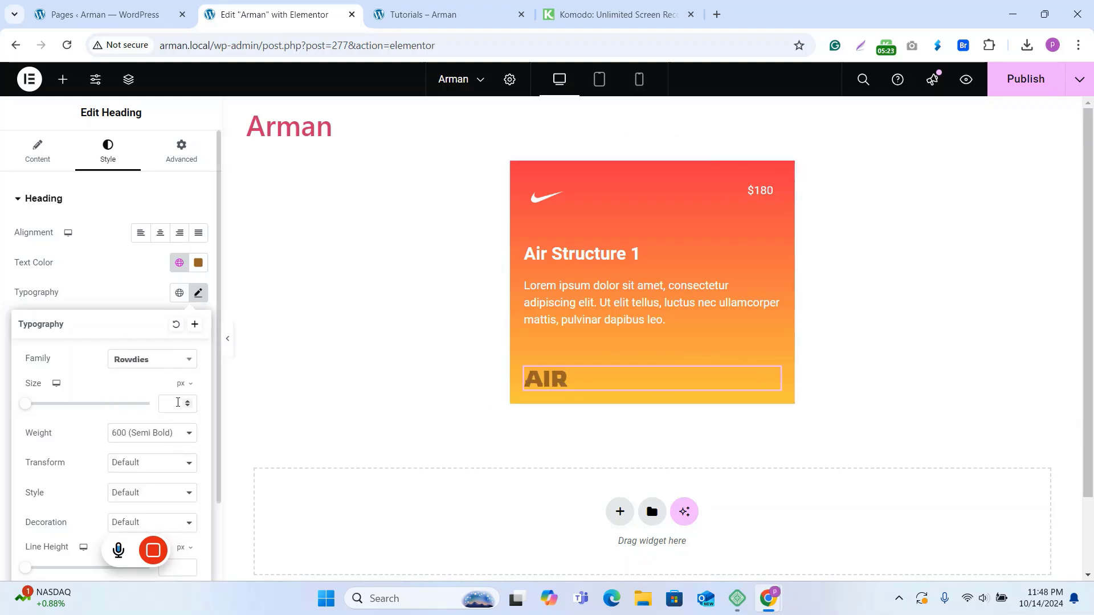
Set the "AIR" heading's font size to 12 rem.
mouse_move(181, 385)
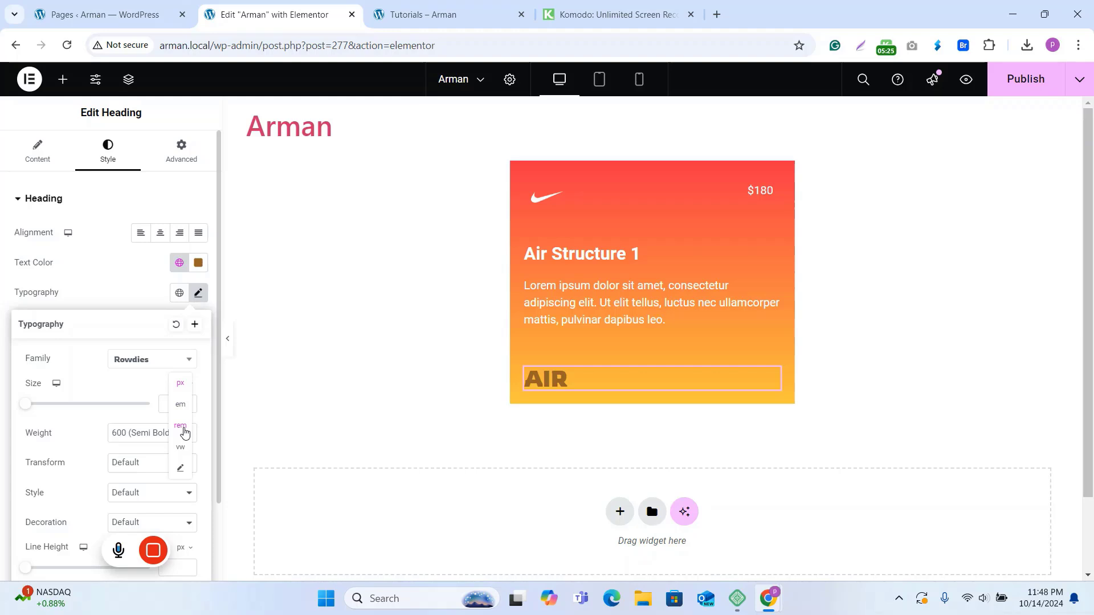
click(180, 427)
click(177, 403)
text(12)
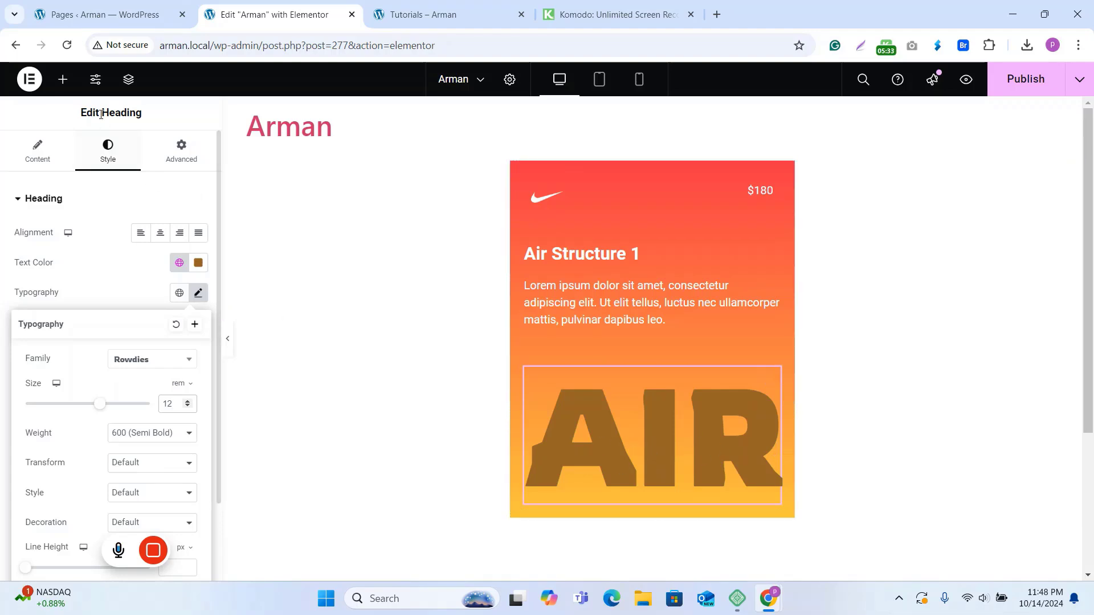
Add an Image widget below the "AIR" heading and choose the orange shoe nike19.png from the media library.
click(63, 80)
drag(136, 422, 699, 462)
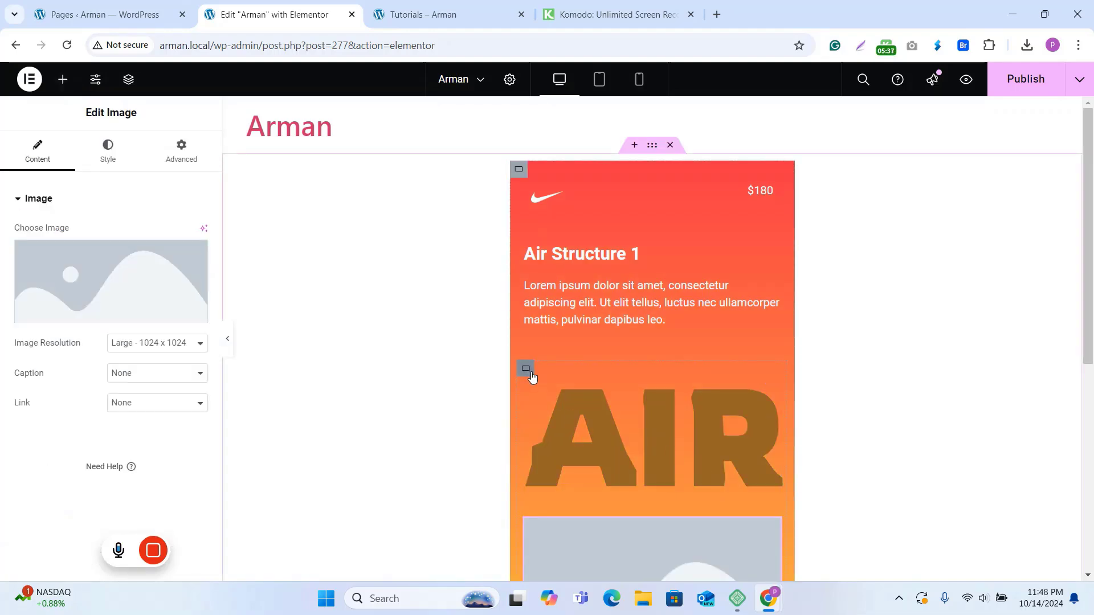
scroll(574, 364, down, 2)
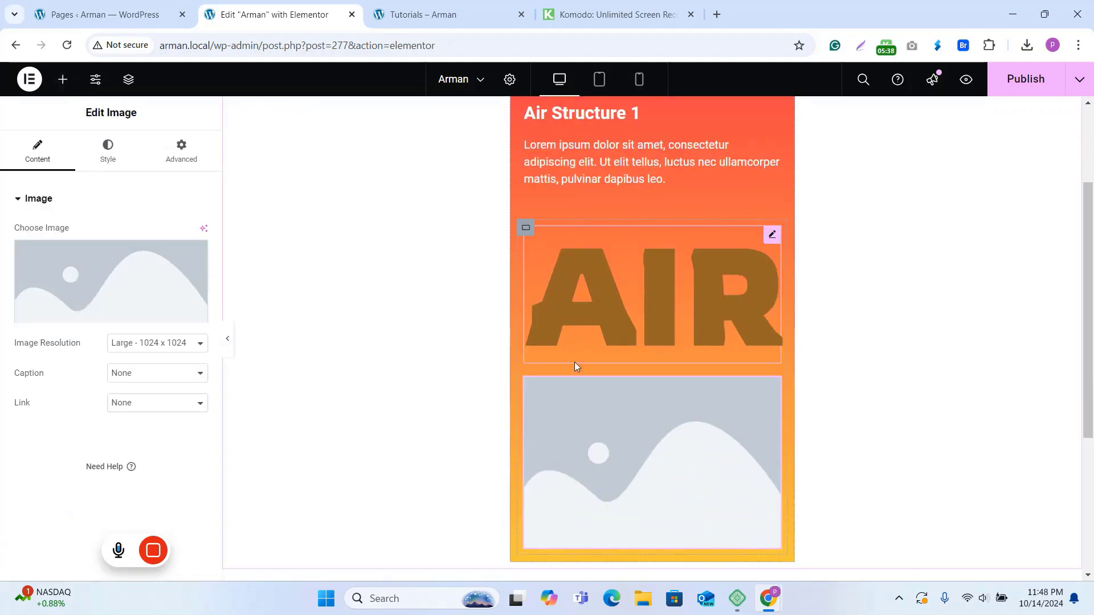
click(125, 288)
click(450, 253)
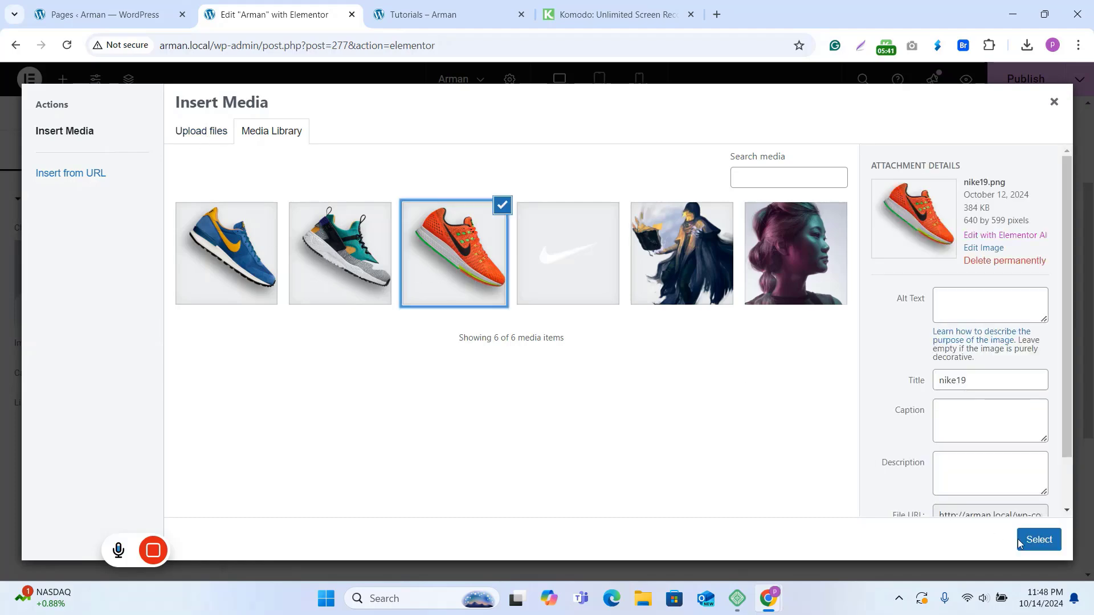
click(1038, 540)
Set the padding of the container holding the "Air Structure 1" heading and description to 20 px on all sides.
scroll(625, 411, down, 1)
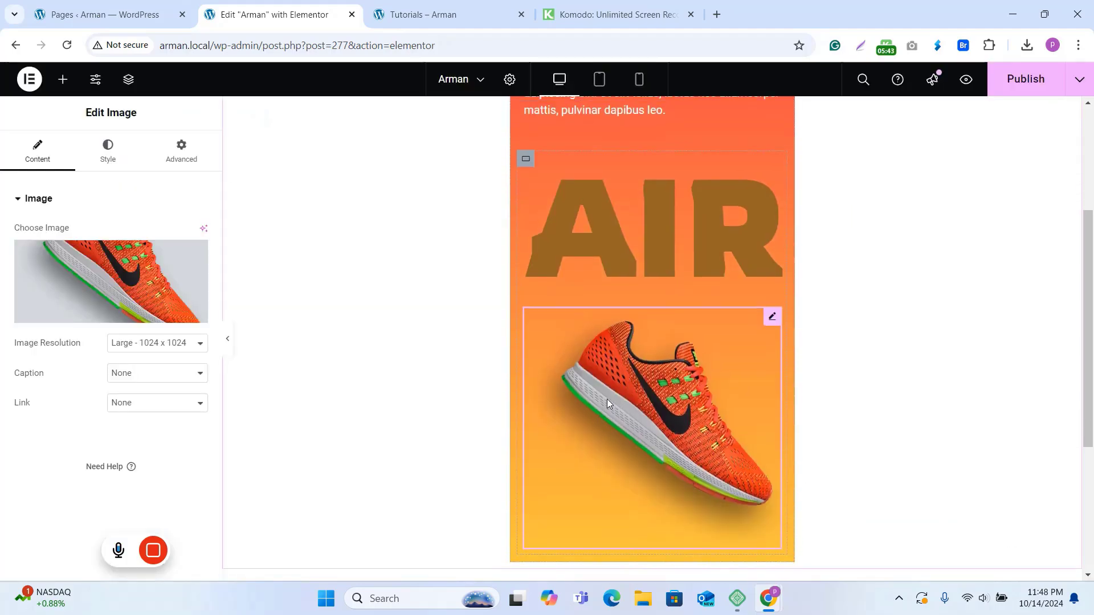
scroll(608, 402, up, 2)
scroll(604, 415, down, 2)
scroll(684, 411, up, 3)
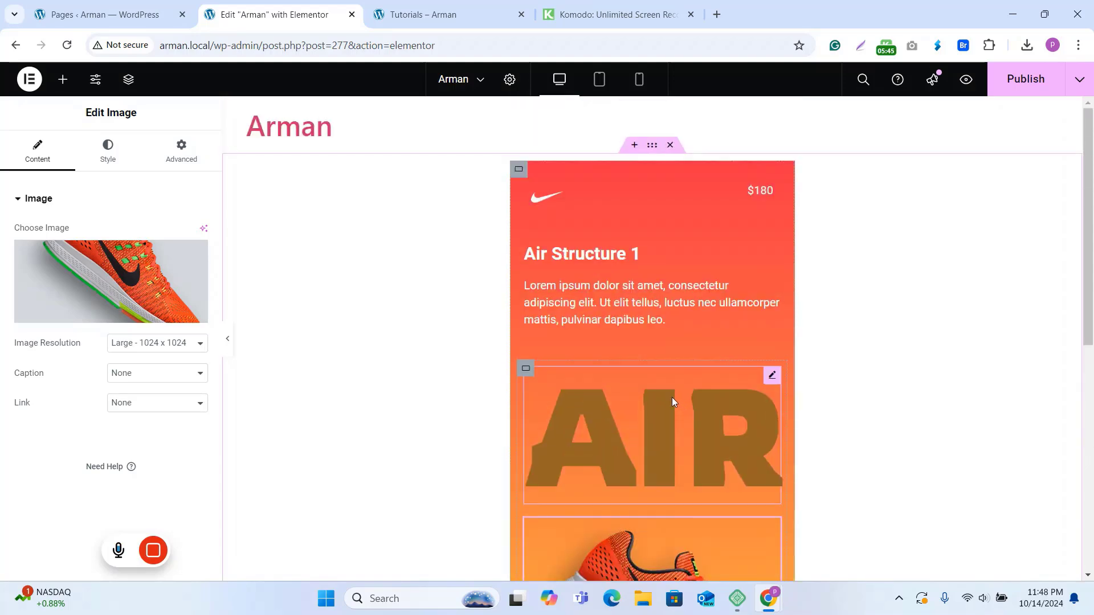
scroll(624, 381, down, 3)
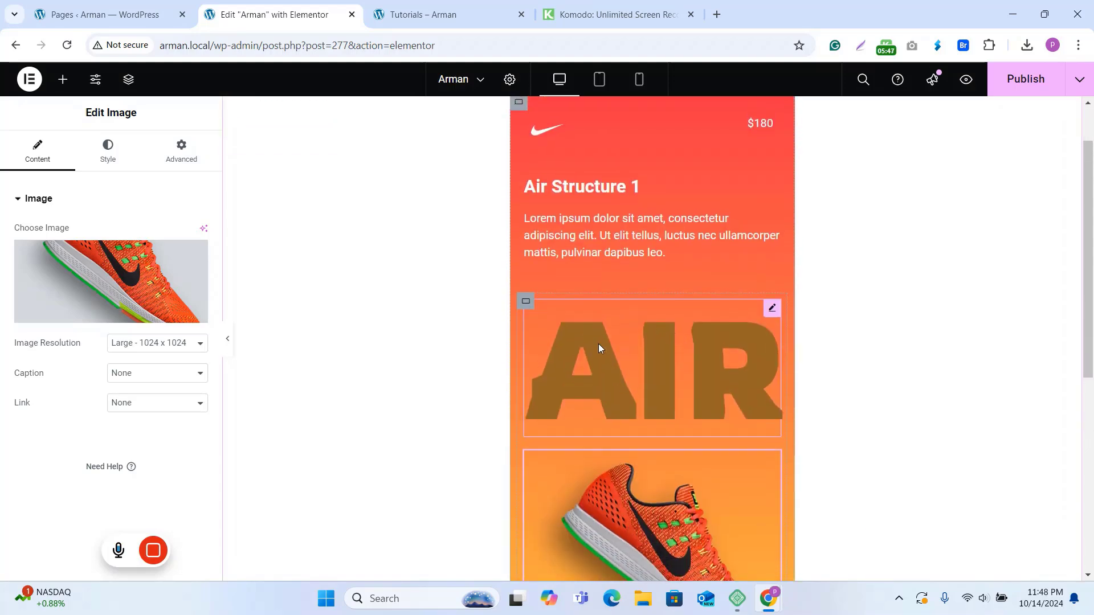
scroll(597, 347, up, 3)
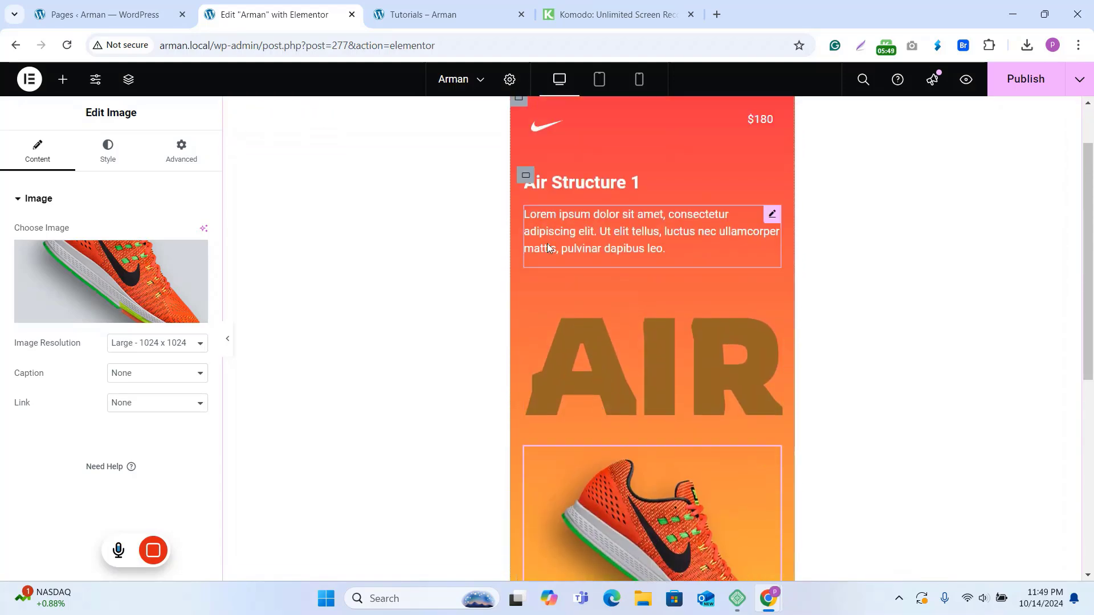
click(526, 247)
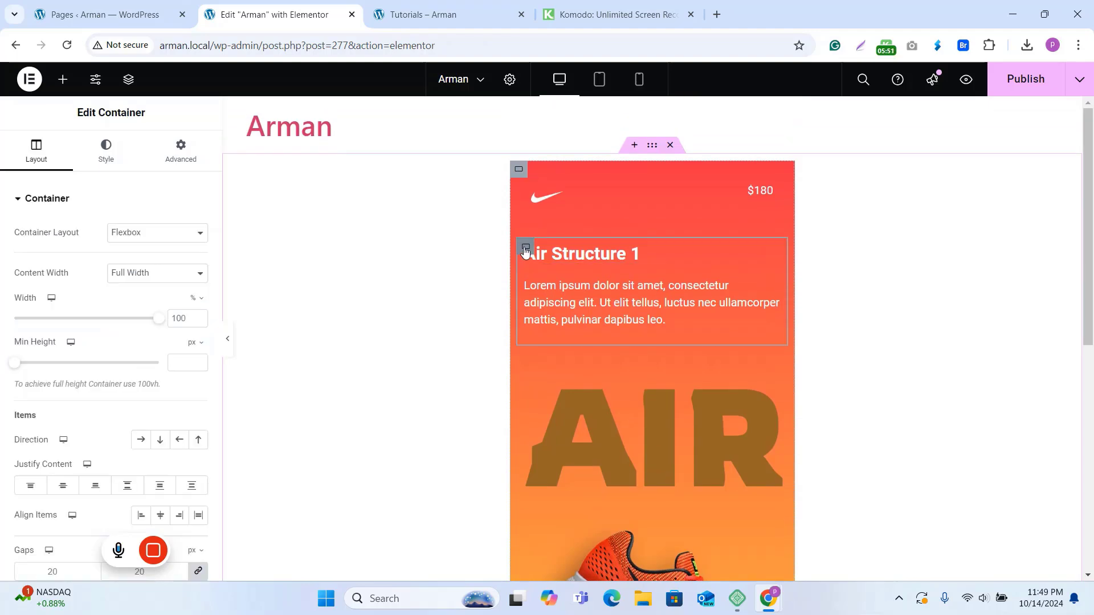
click(182, 153)
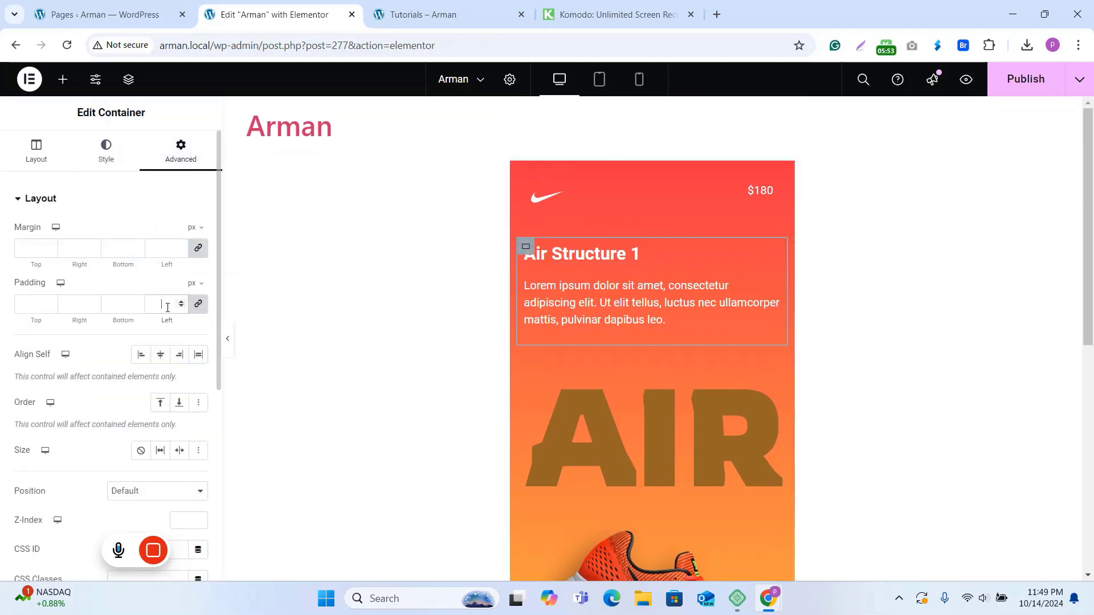
click(167, 308)
text(20)
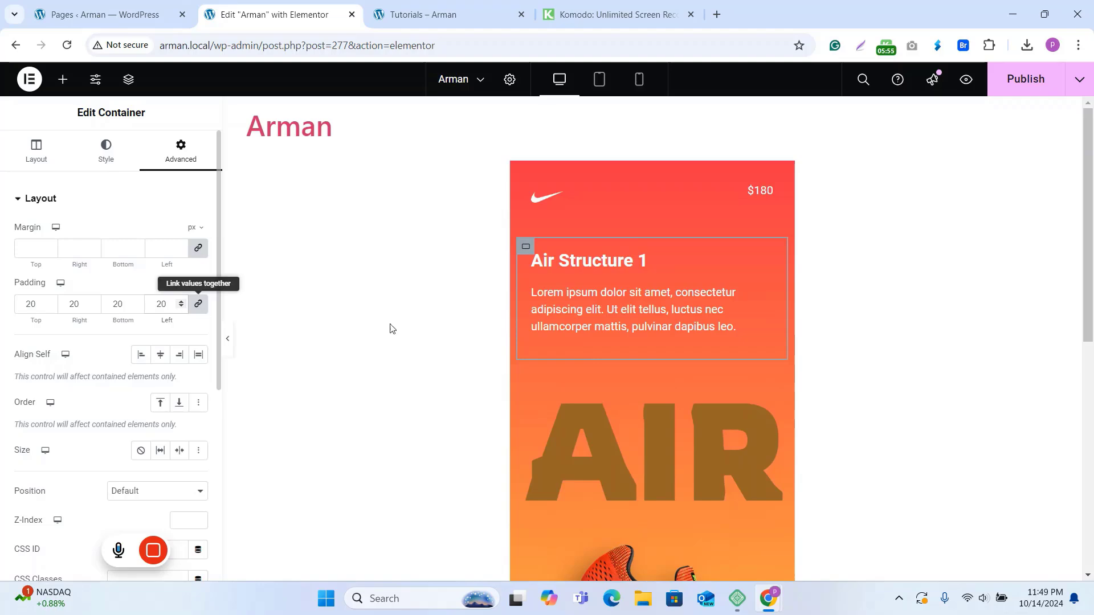
Set the shoe image's position to Absolute.
scroll(613, 359, down, 2)
scroll(579, 307, down, 2)
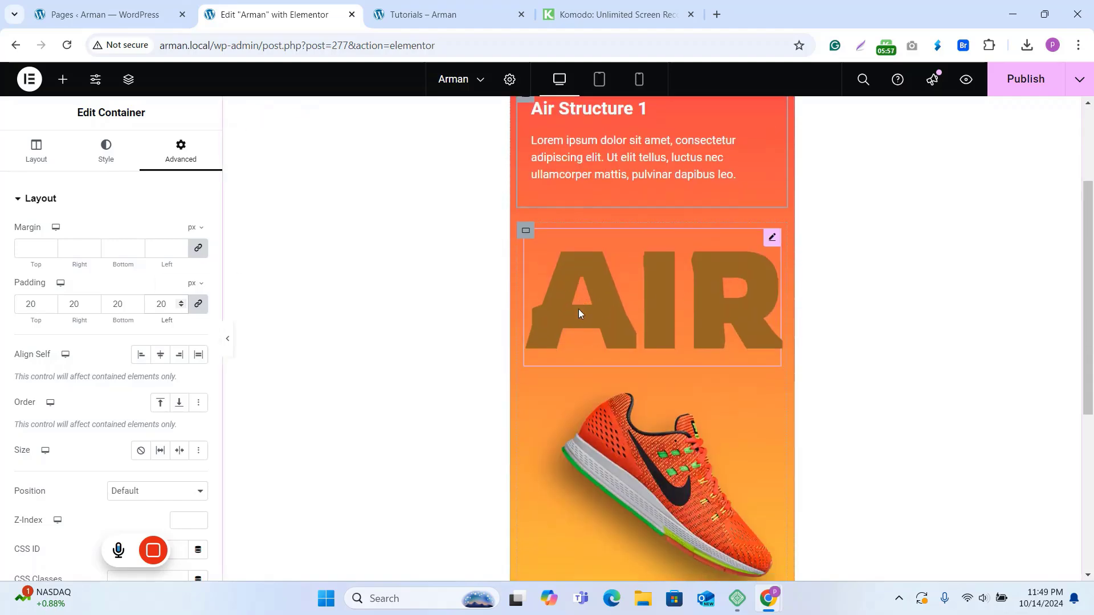
click(657, 333)
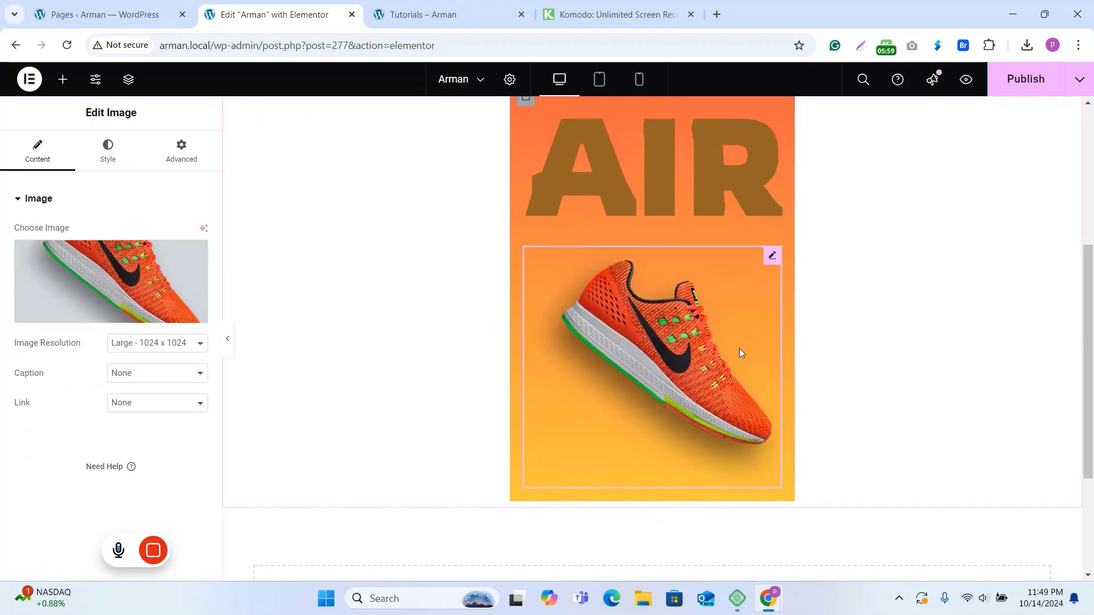
click(171, 152)
scroll(161, 232, down, 3)
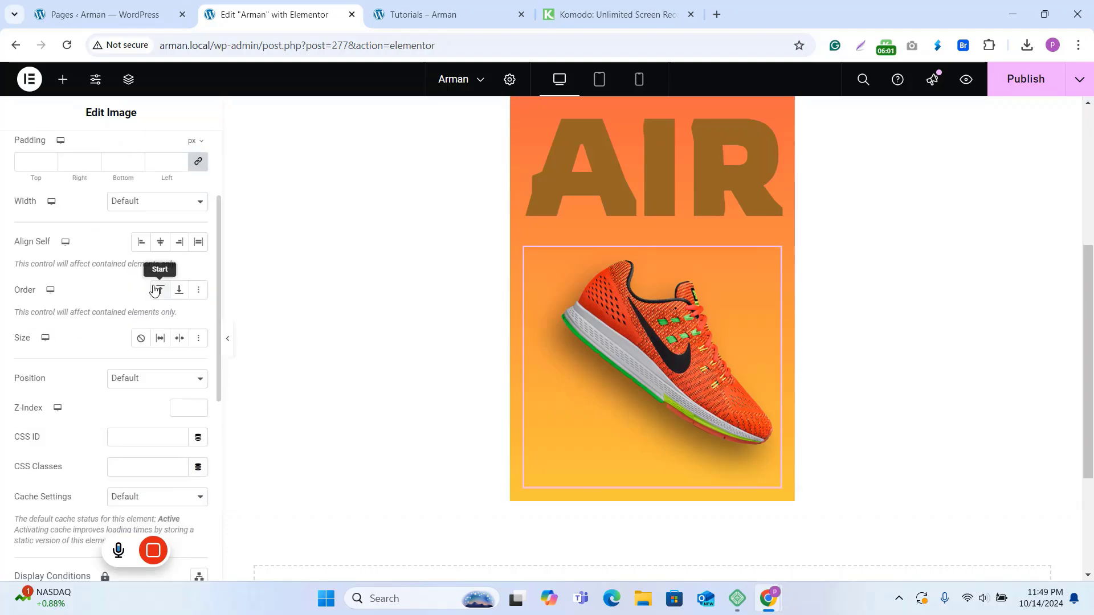
scroll(164, 366, down, 3)
scroll(134, 317, up, 4)
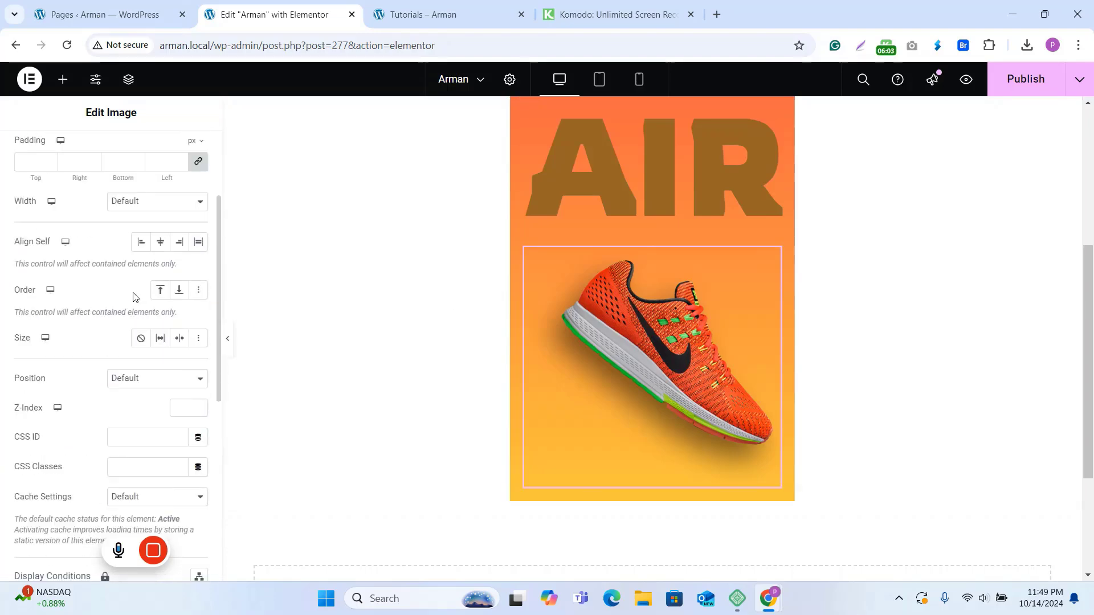
click(166, 449)
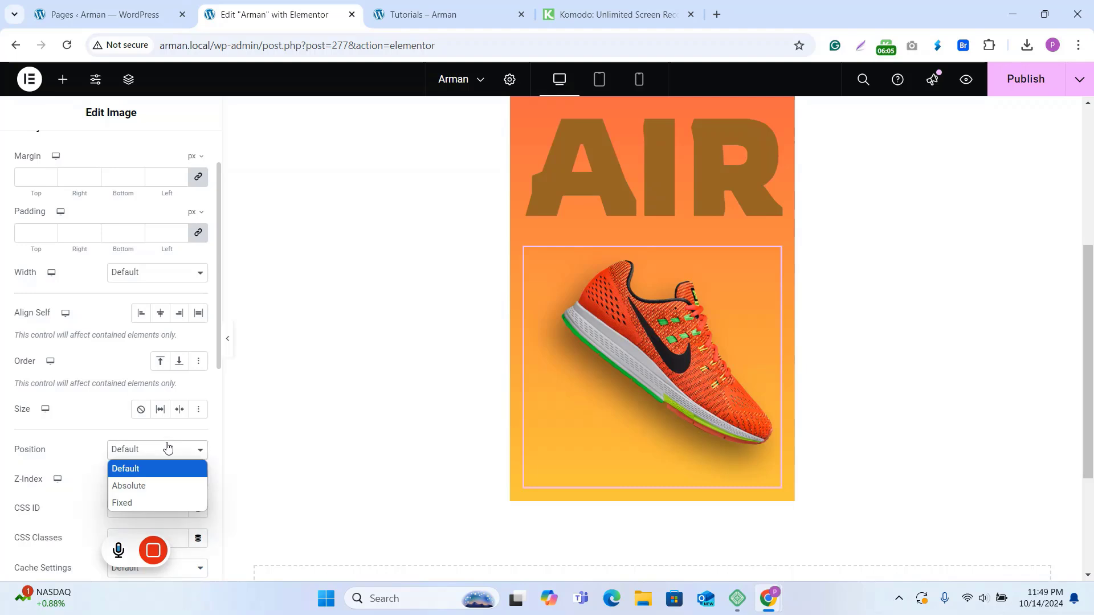
click(146, 486)
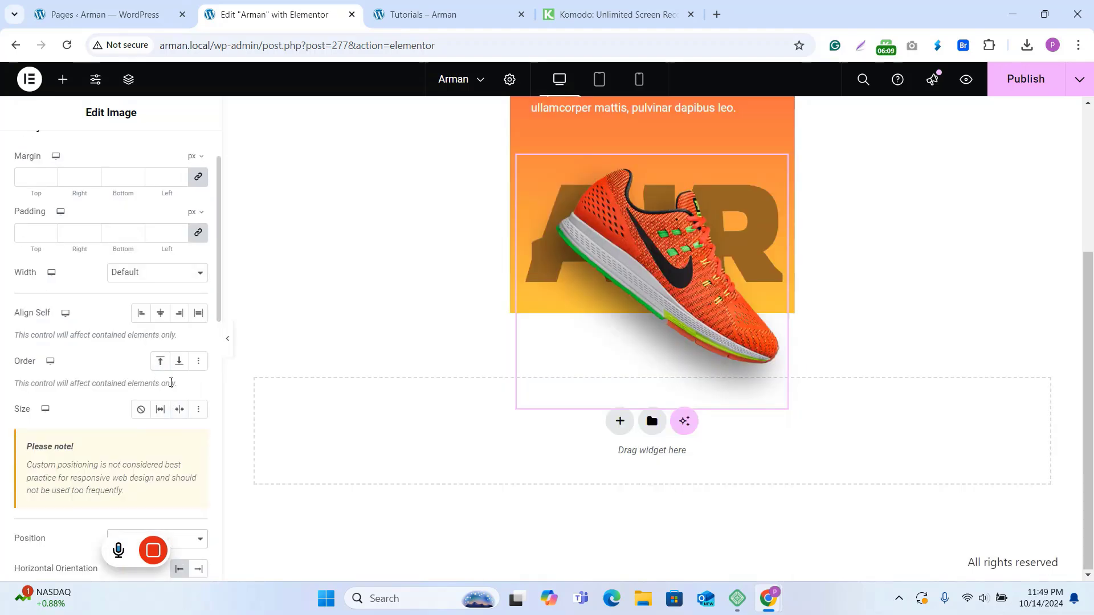
Set the shoe image's horizontal orientation to Right with an offset of -39 px.
scroll(188, 429, down, 1)
scroll(175, 472, down, 1)
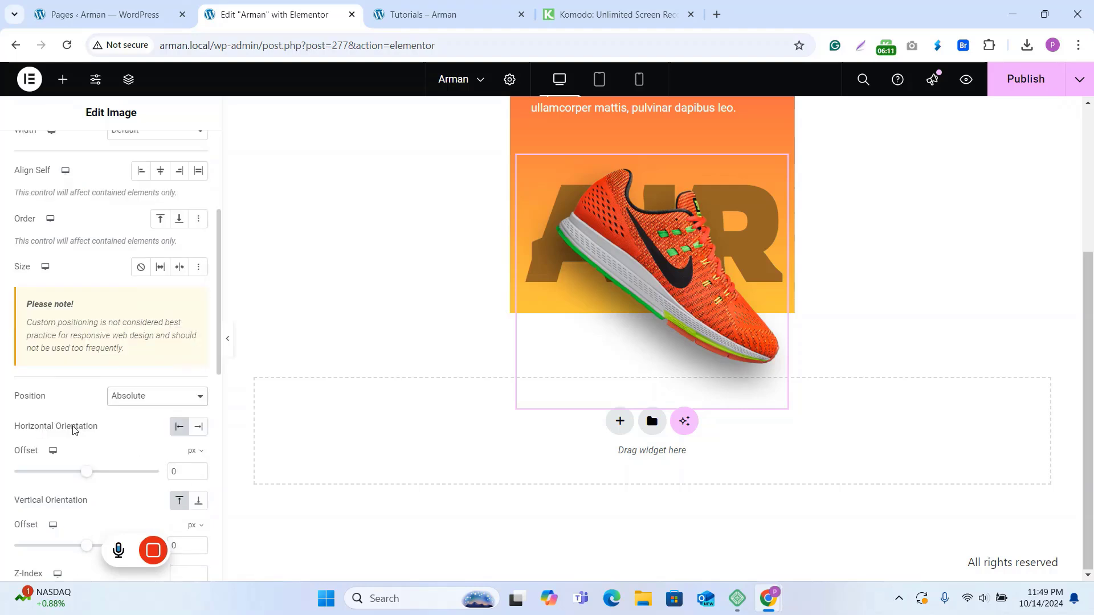
click(198, 432)
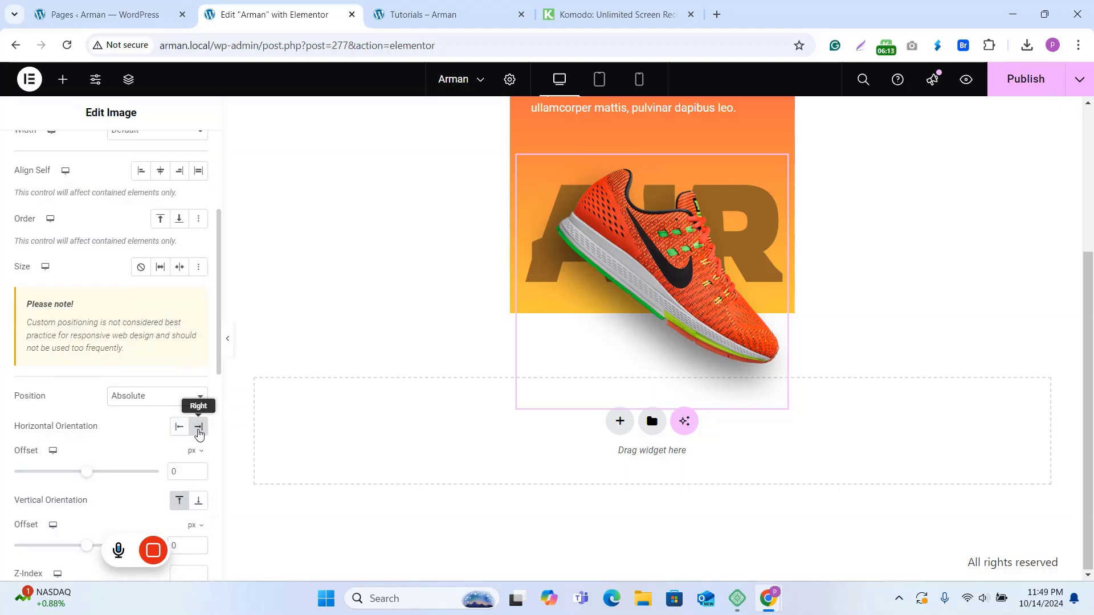
drag(90, 476, 88, 480)
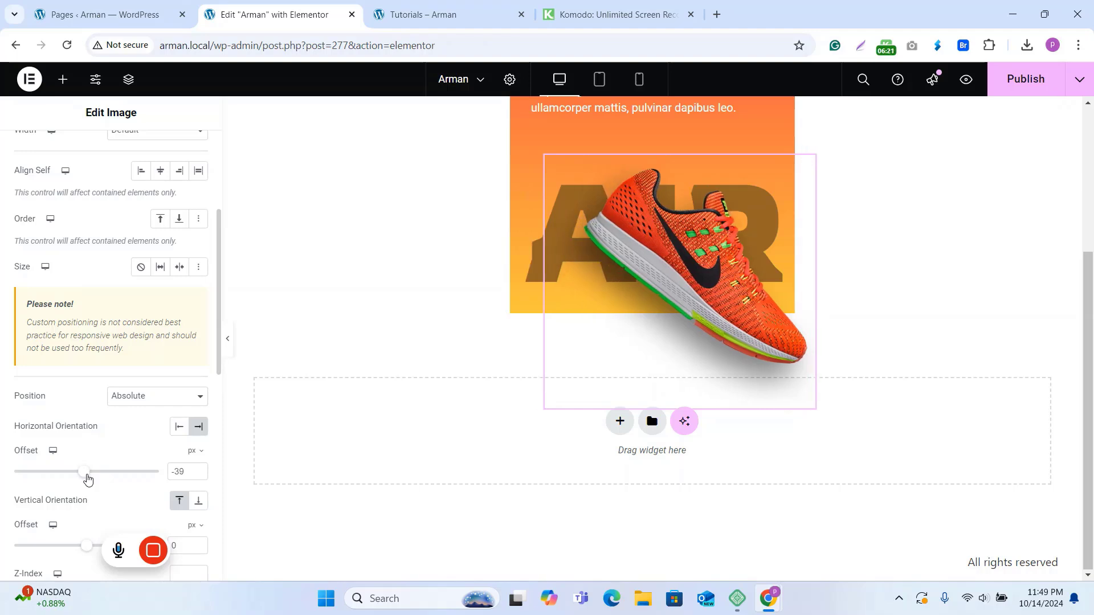
Set the shoe image's vertical offset to -30 px and check its placement on the card.
scroll(170, 460, down, 1)
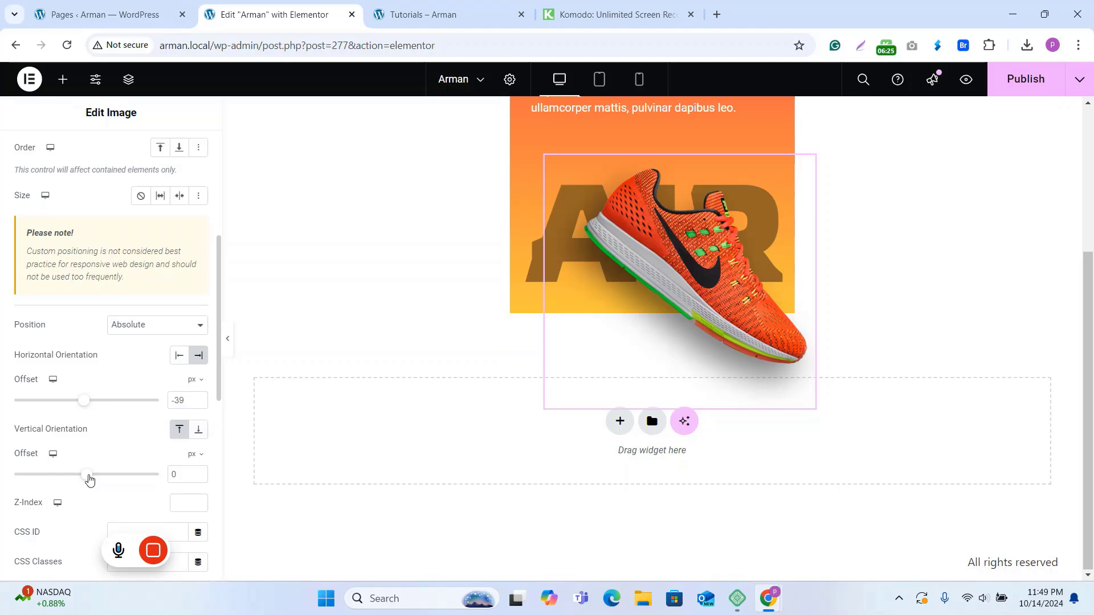
drag(90, 480, 88, 480)
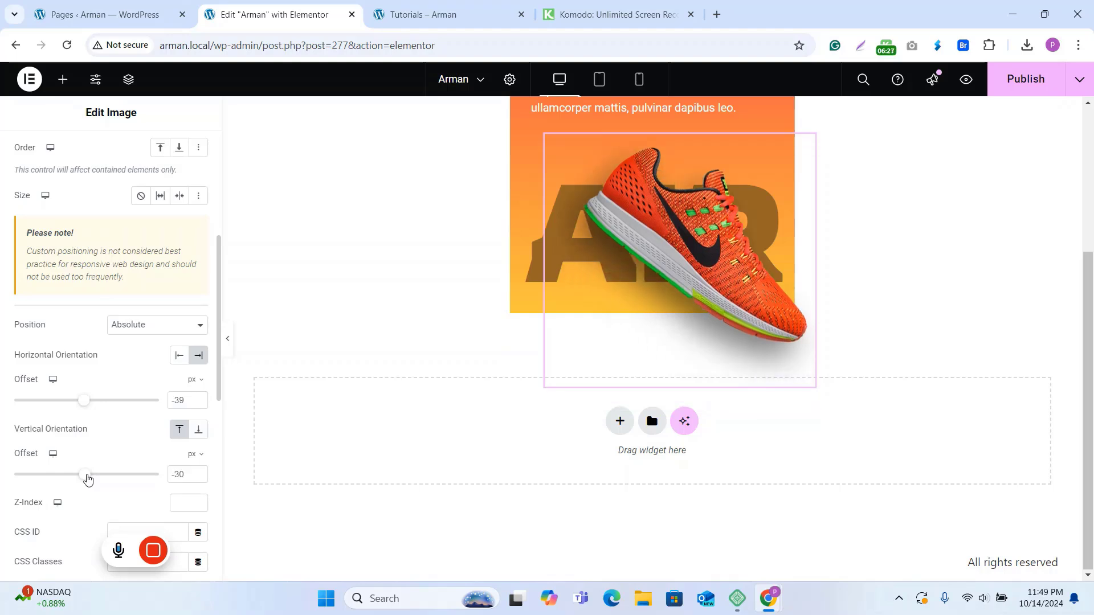
scroll(695, 394, up, 3)
scroll(696, 392, down, 1)
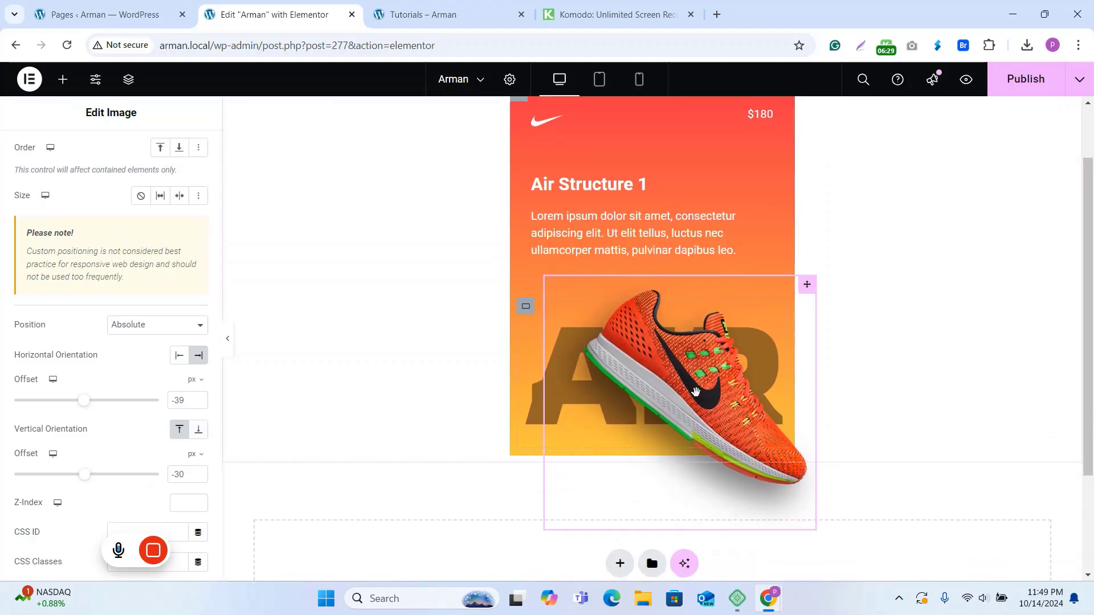
scroll(627, 379, up, 2)
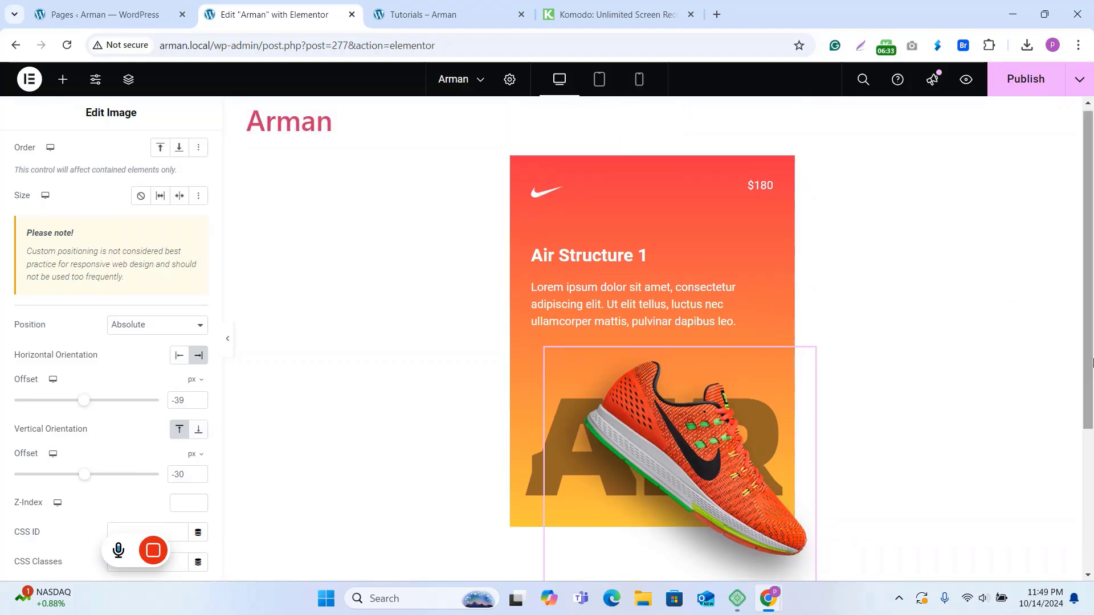
scroll(926, 356, down, 2)
scroll(928, 366, up, 2)
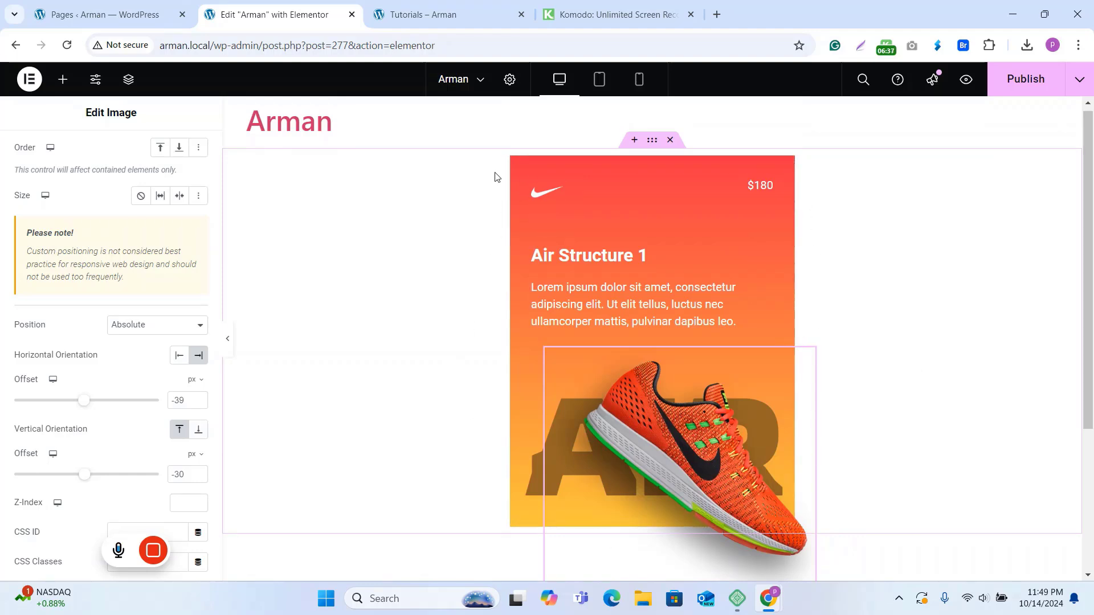
Set the card container's border radius to 10 px on all corners and preview the card without the editing panel.
click(519, 165)
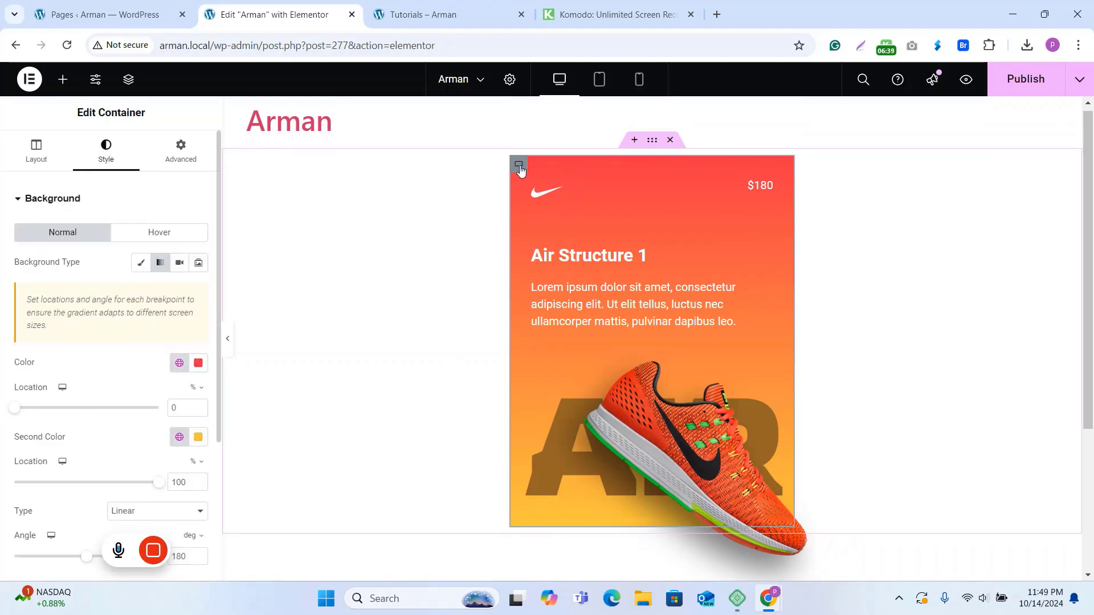
scroll(158, 339, down, 3)
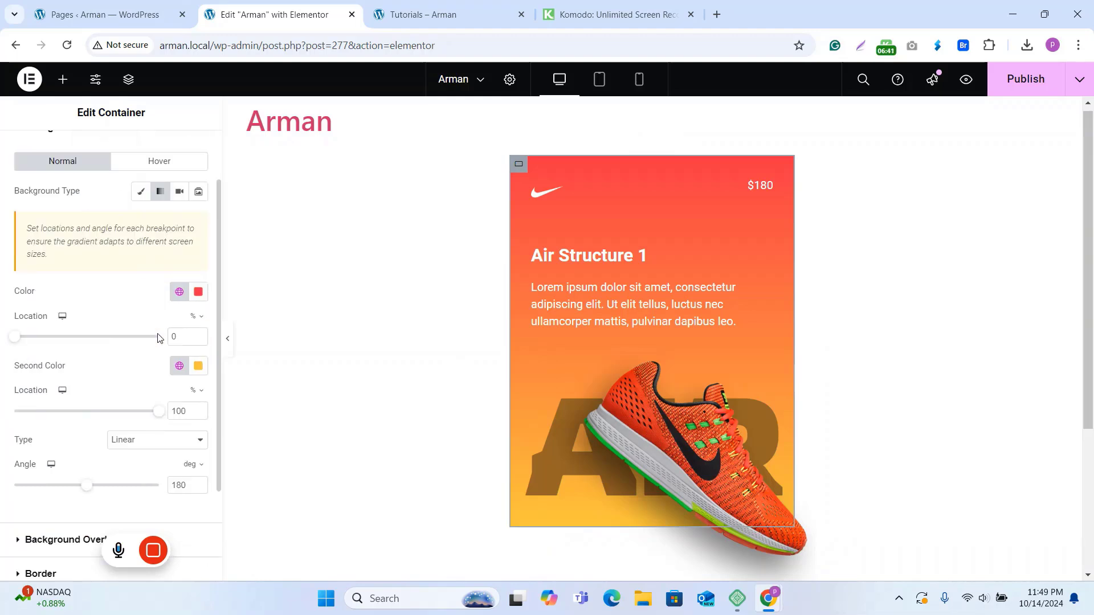
click(78, 446)
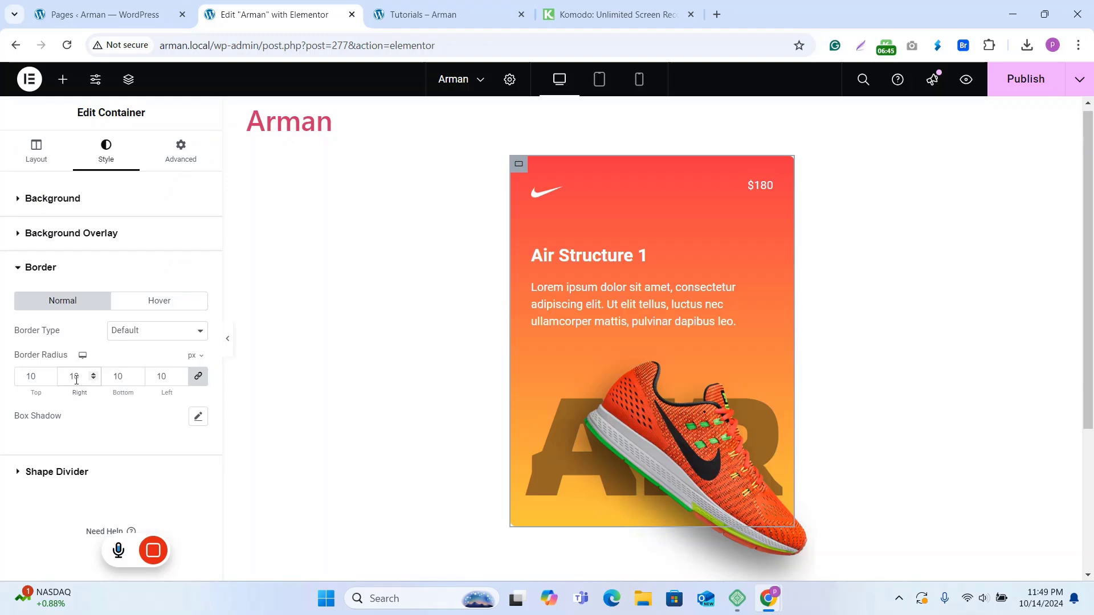
click(228, 338)
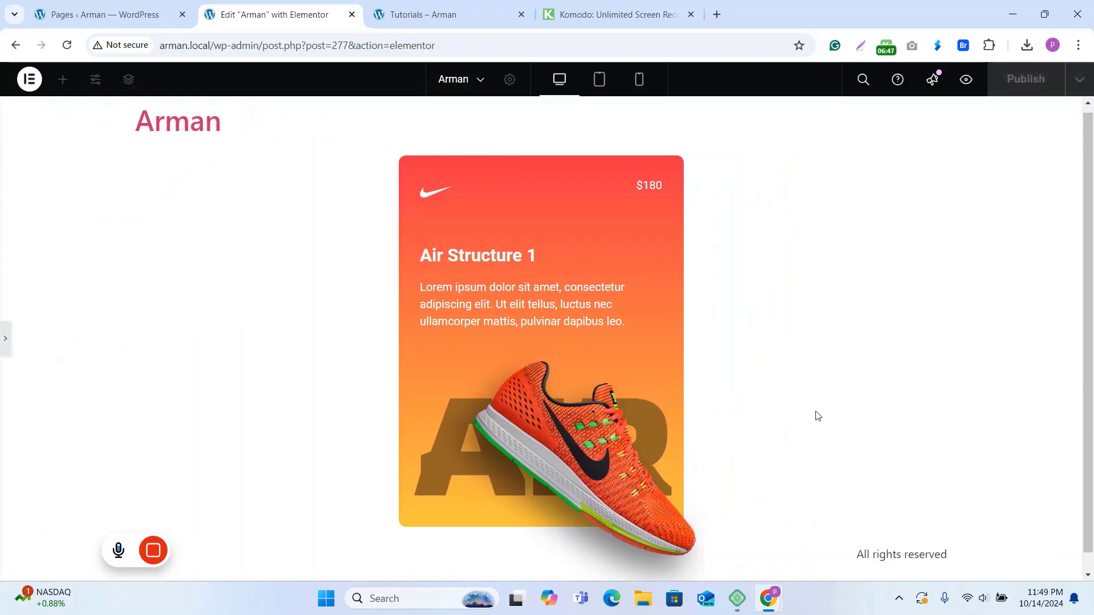
scroll(807, 416, up, 1)
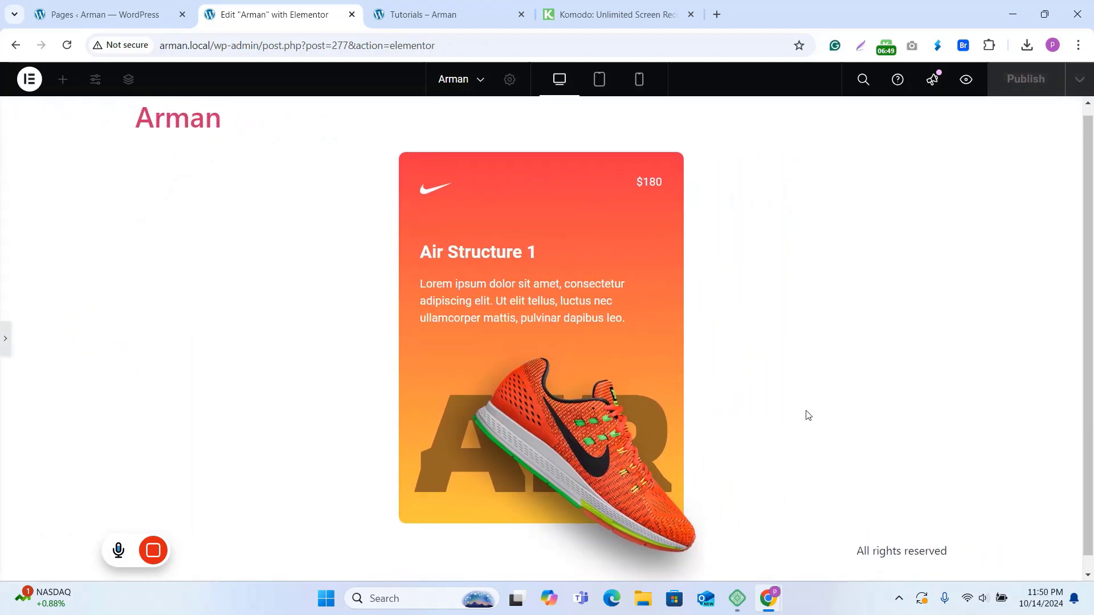
scroll(805, 416, down, 1)
scroll(803, 418, up, 1)
scroll(779, 426, down, 1)
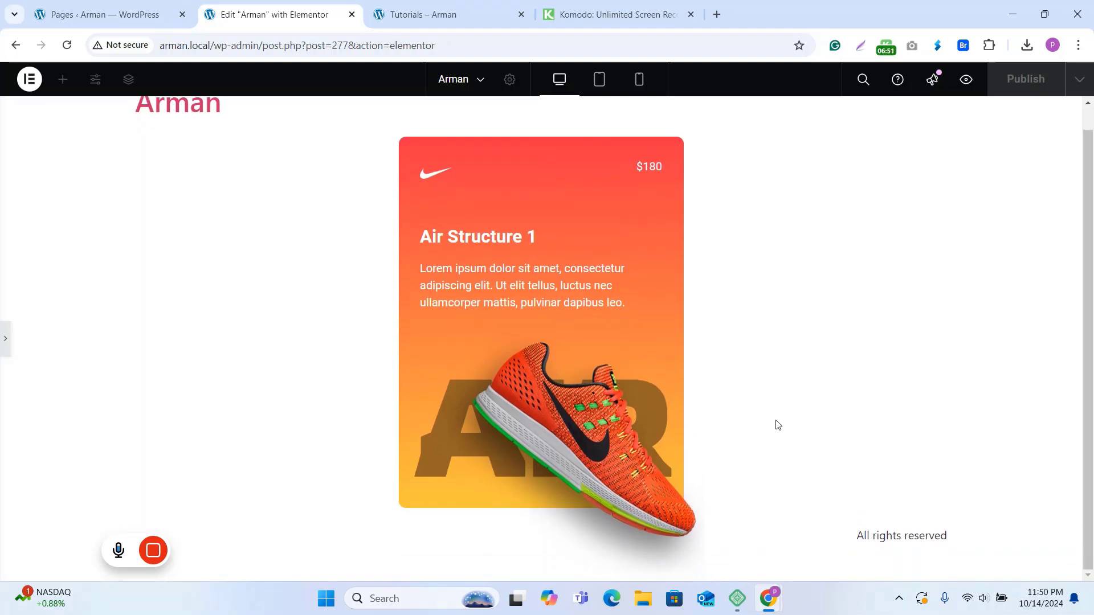
click(6, 354)
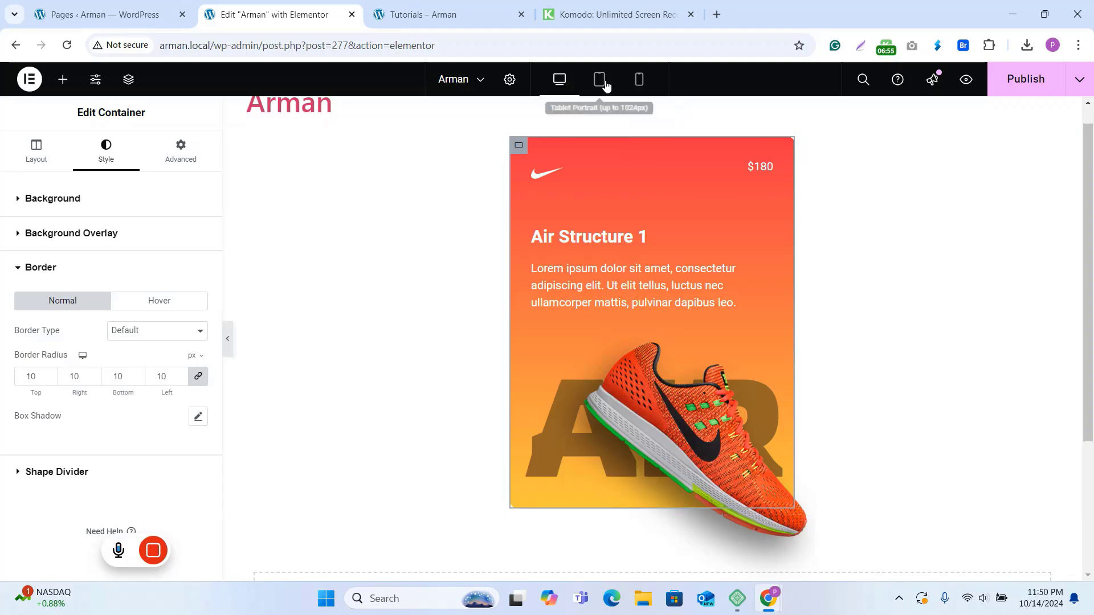
Check the card's layout in the tablet portrait view.
click(600, 80)
scroll(621, 182, down, 3)
scroll(625, 228, up, 3)
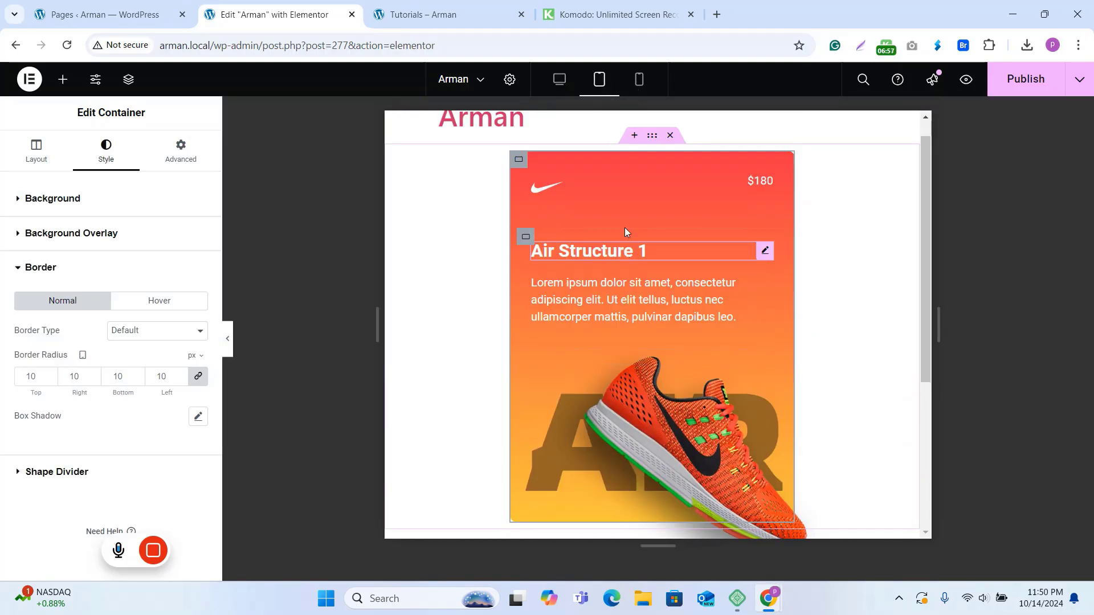
In the mobile view, set the shoe image's horizontal offset to -9 px.
click(638, 80)
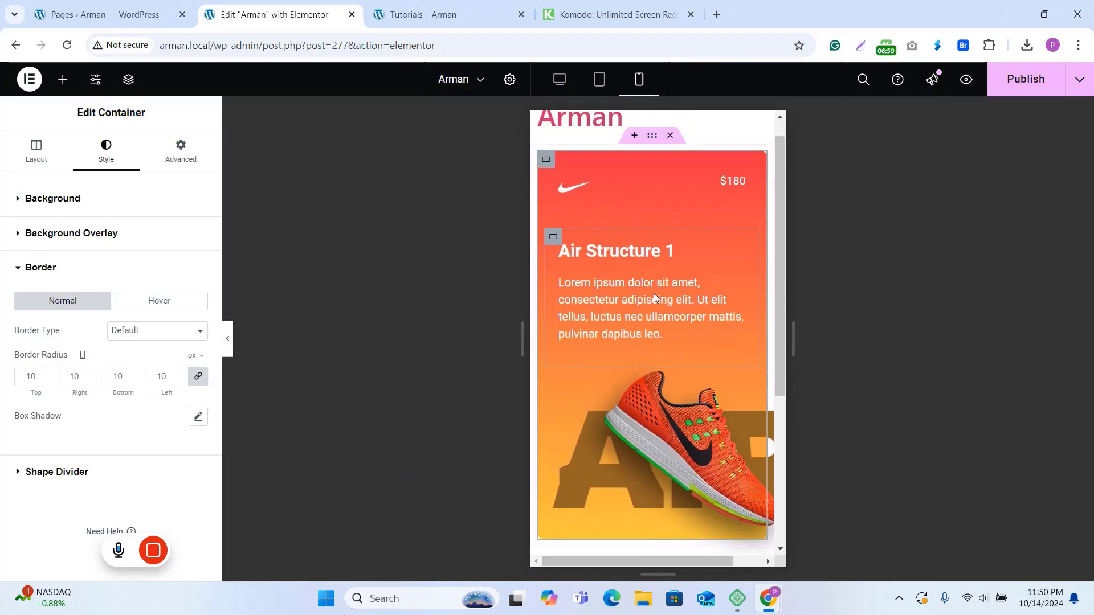
scroll(654, 297, down, 1)
click(700, 400)
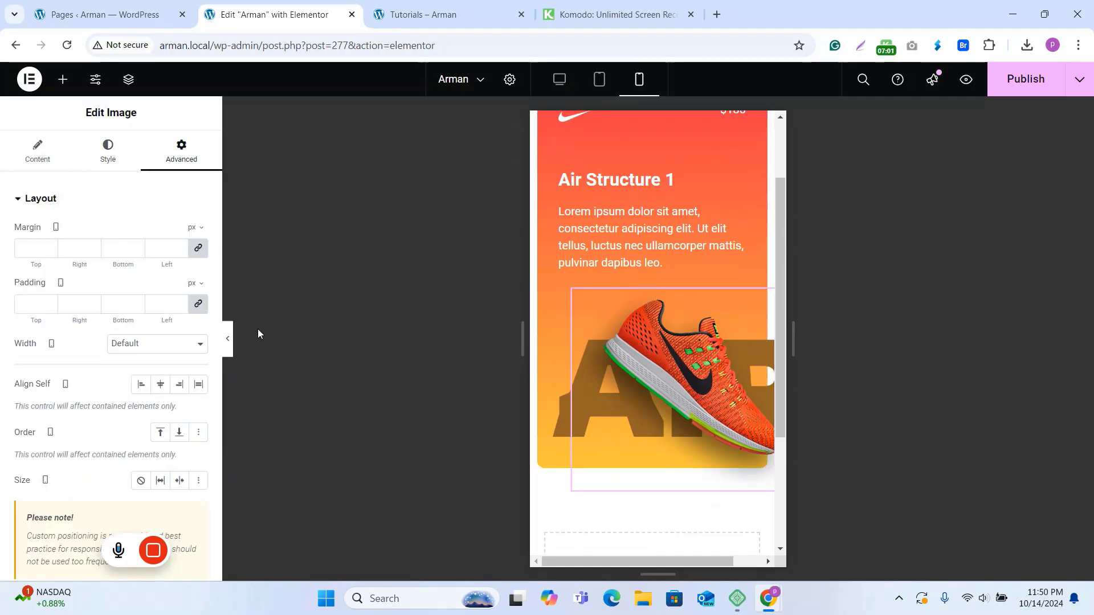
scroll(99, 381, down, 3)
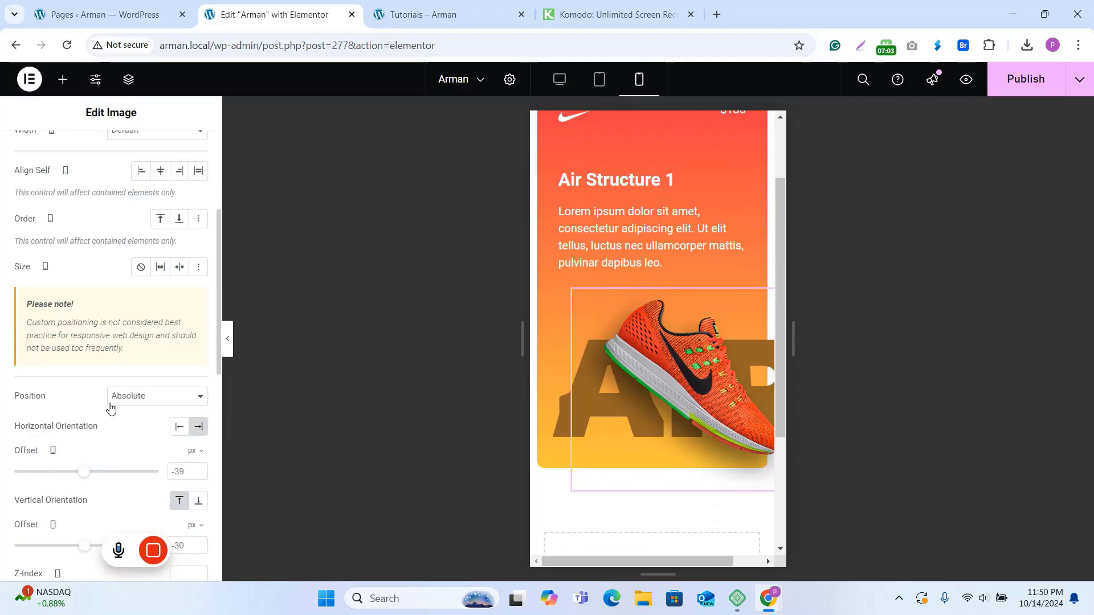
drag(85, 472, 86, 482)
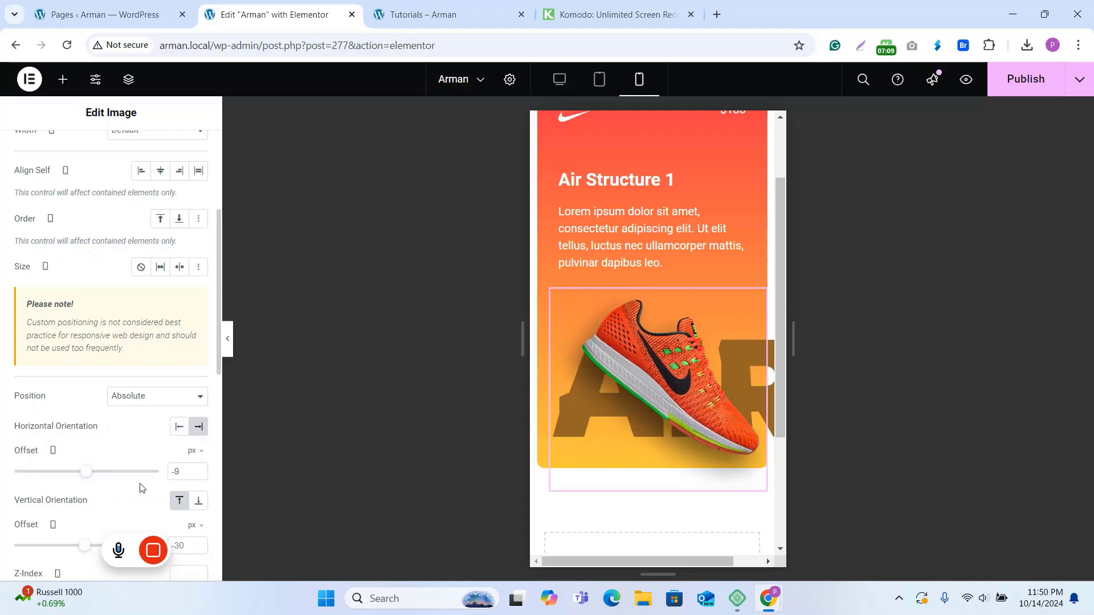
Set the shoe image's vertical offset to 19 px for mobile and check the card from top to bottom.
scroll(142, 488, down, 1)
drag(88, 483, 92, 483)
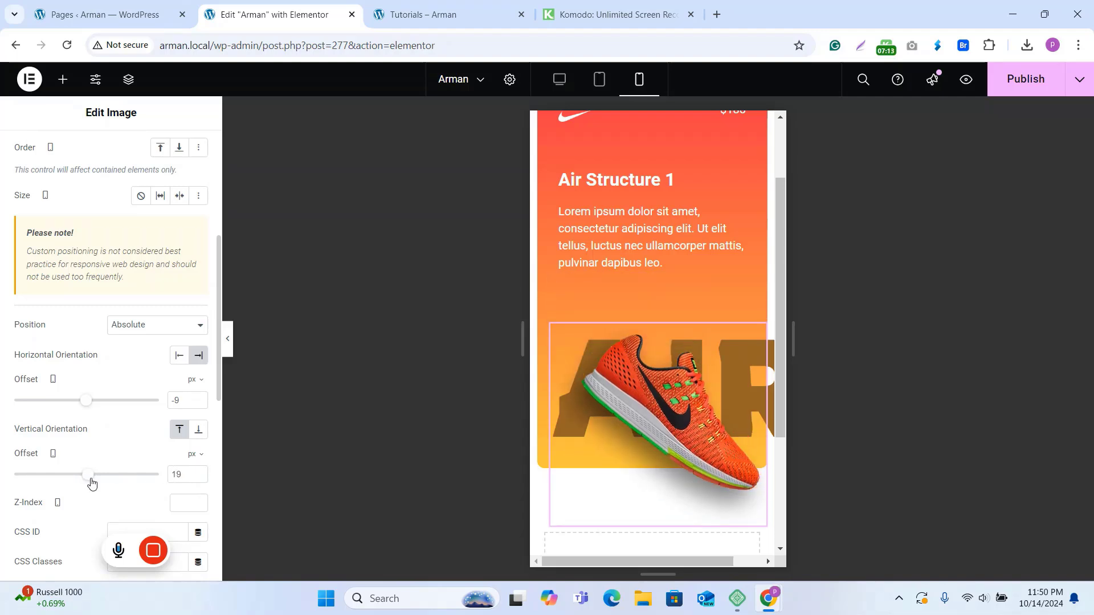
scroll(715, 311, up, 2)
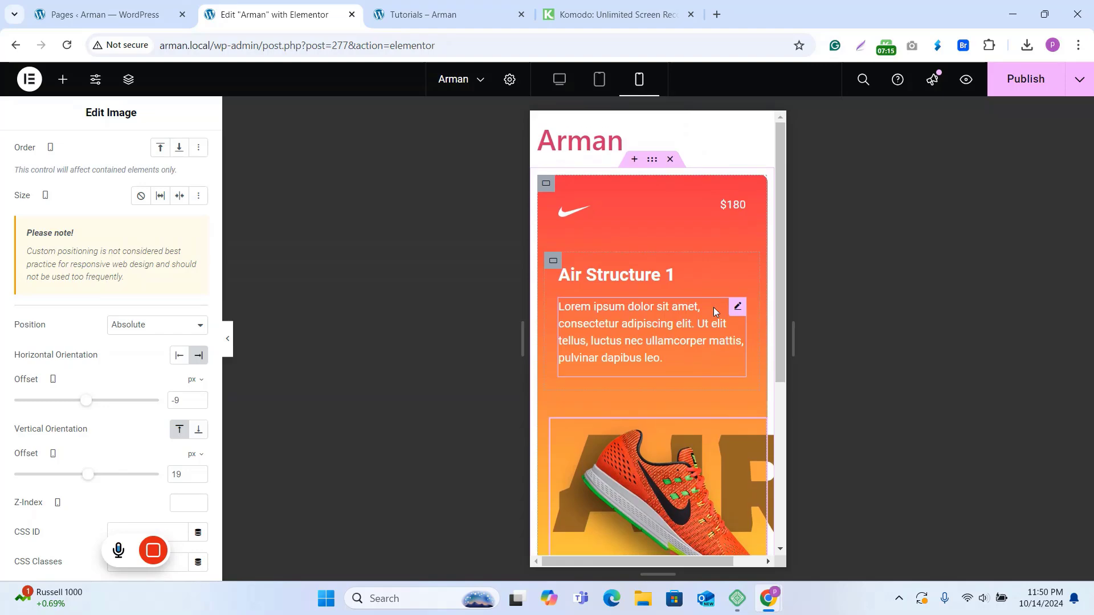
scroll(710, 314, down, 2)
scroll(709, 317, up, 2)
scroll(684, 322, down, 4)
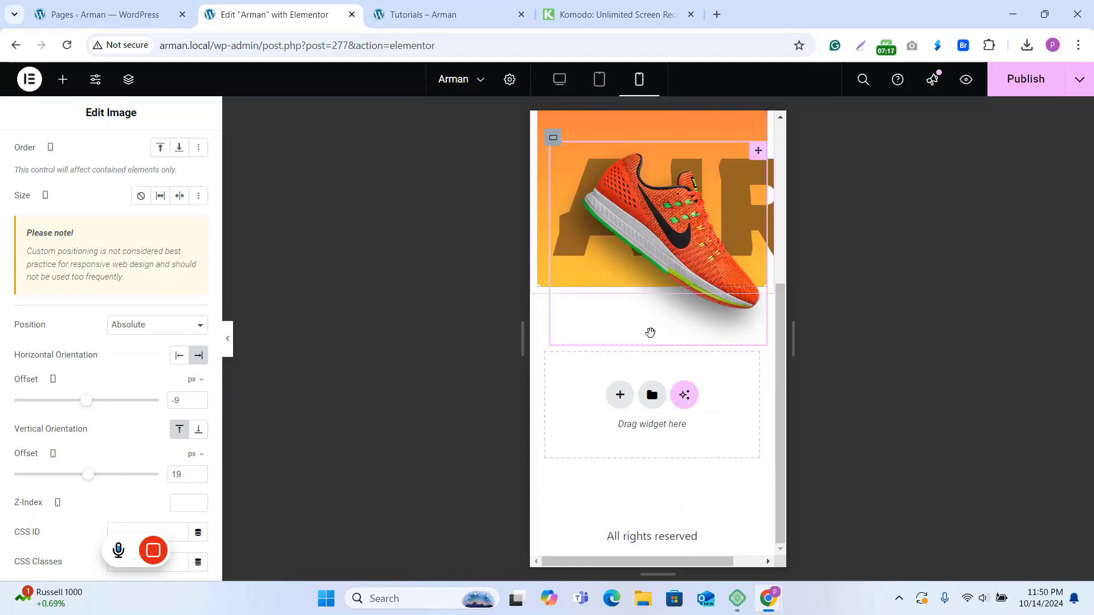
scroll(656, 337, up, 4)
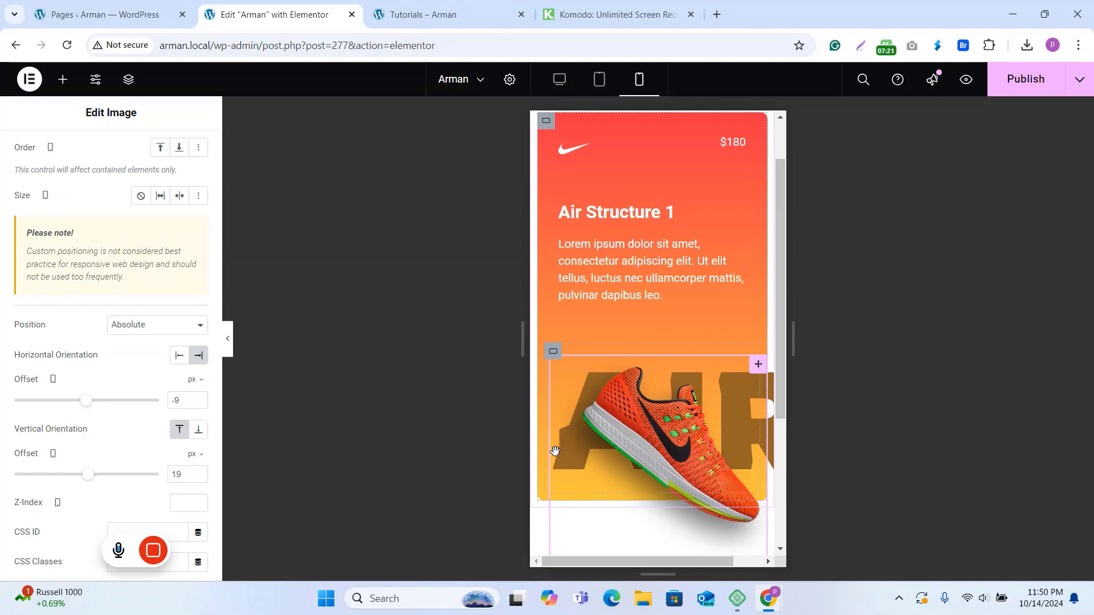
scroll(555, 451, up, 1)
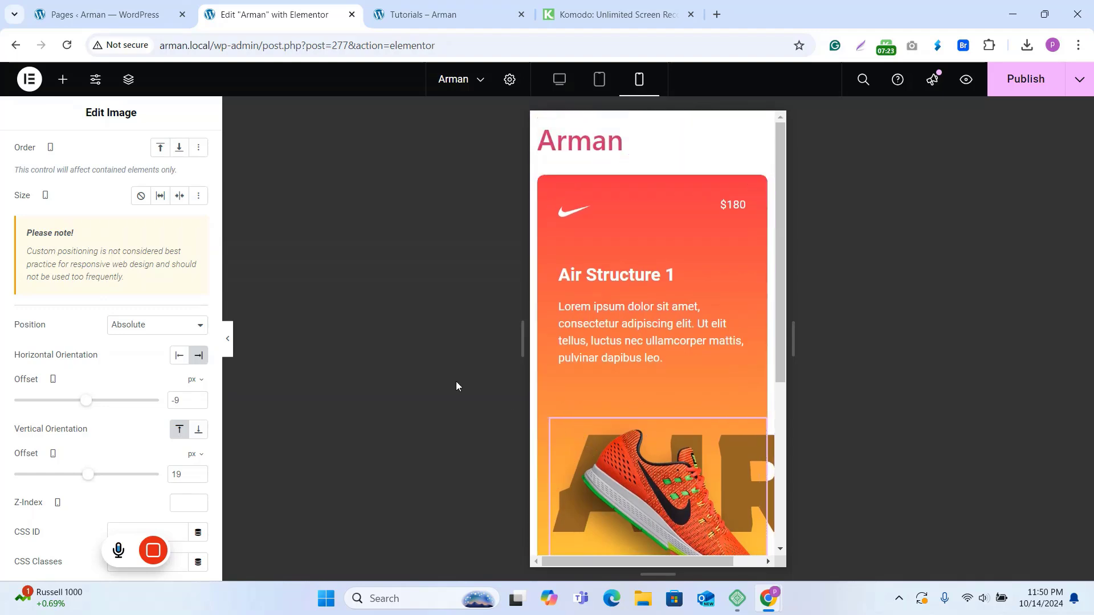
Set the AIR heading's font size to 9 rem for mobile and check how it fits the card.
scroll(991, 317, down, 1)
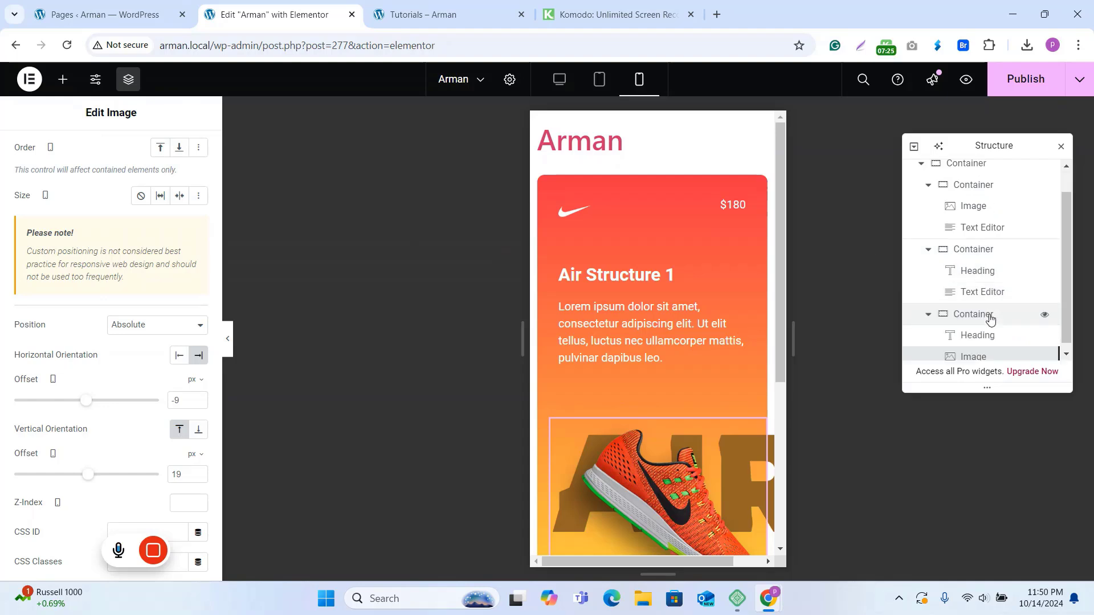
click(979, 330)
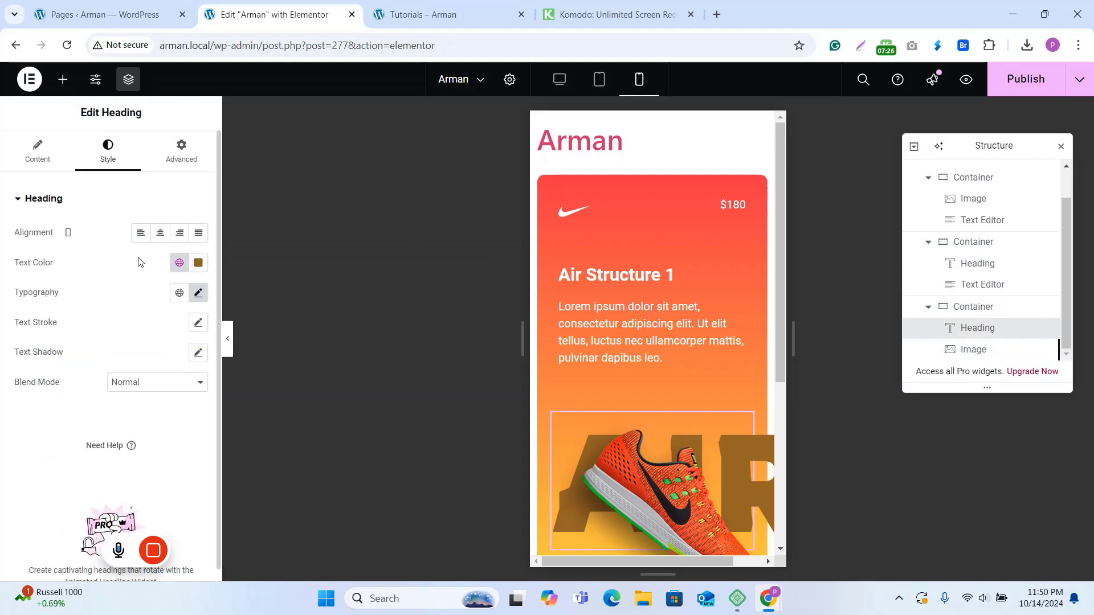
click(199, 293)
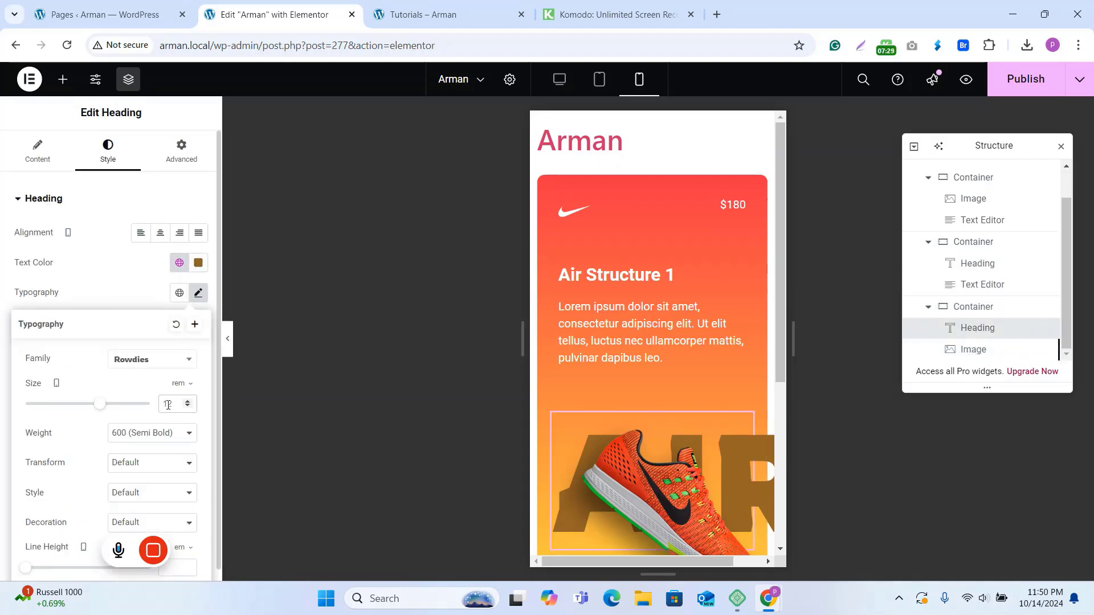
text(9)
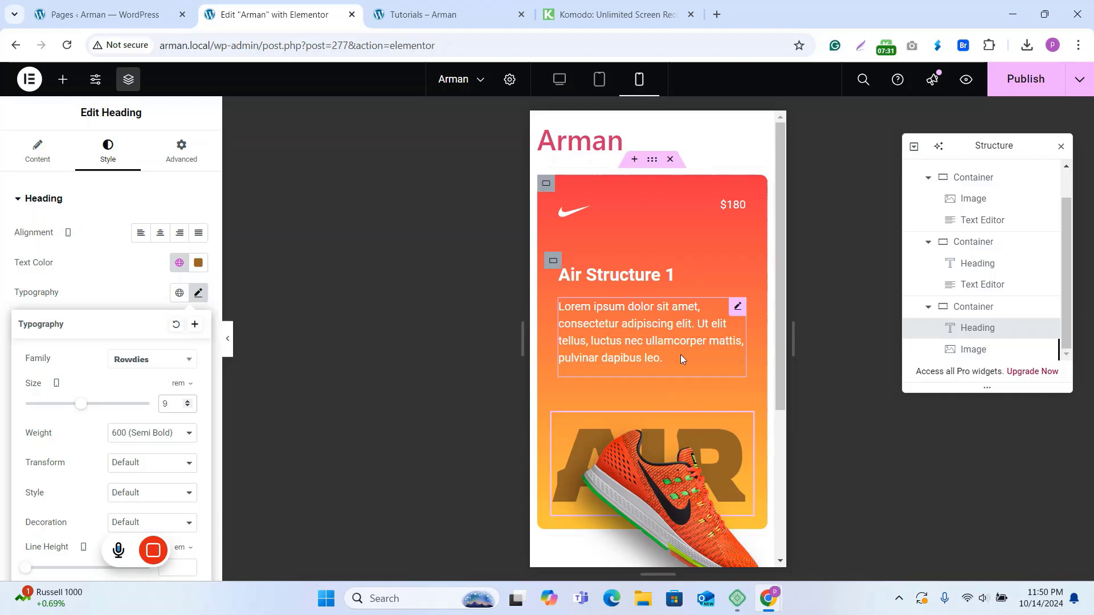
scroll(680, 358, down, 1)
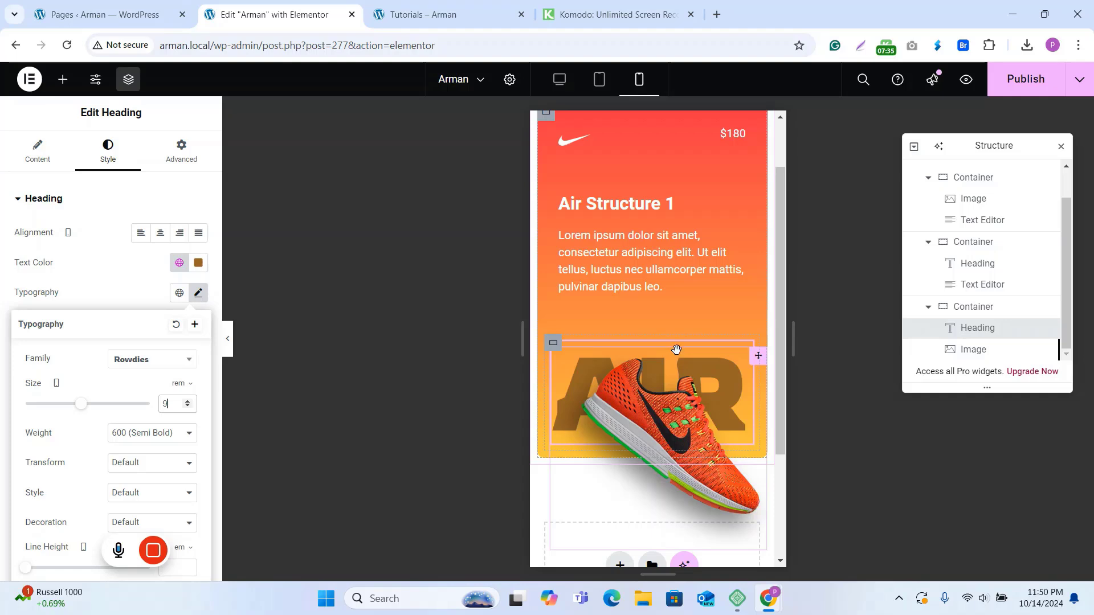
Publish the page and compare the card with the shoe cards on the Tutorials page.
click(1010, 86)
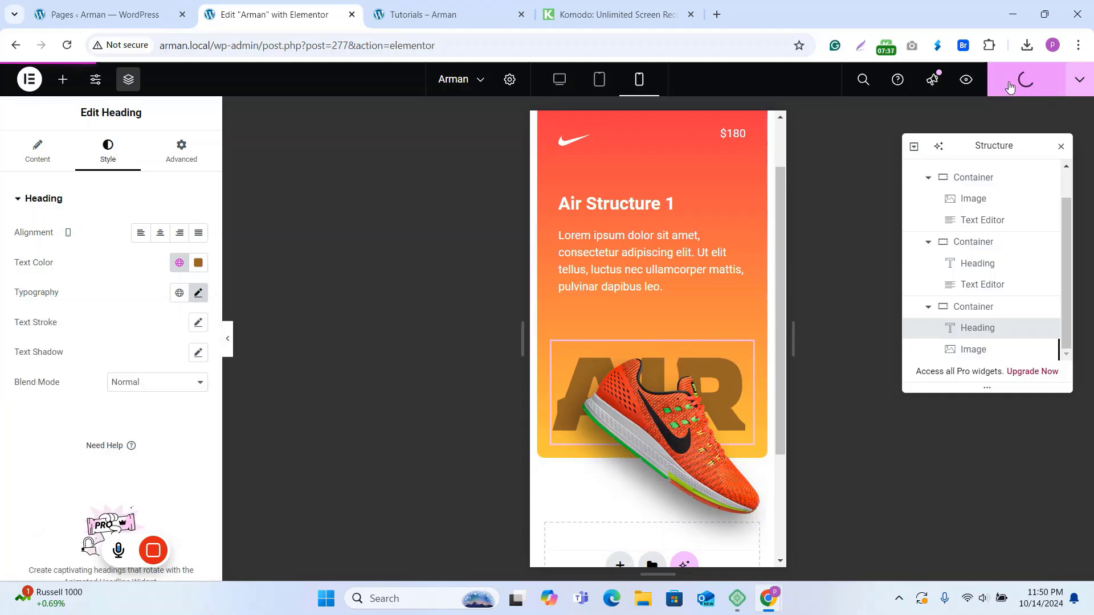
scroll(725, 234, up, 1)
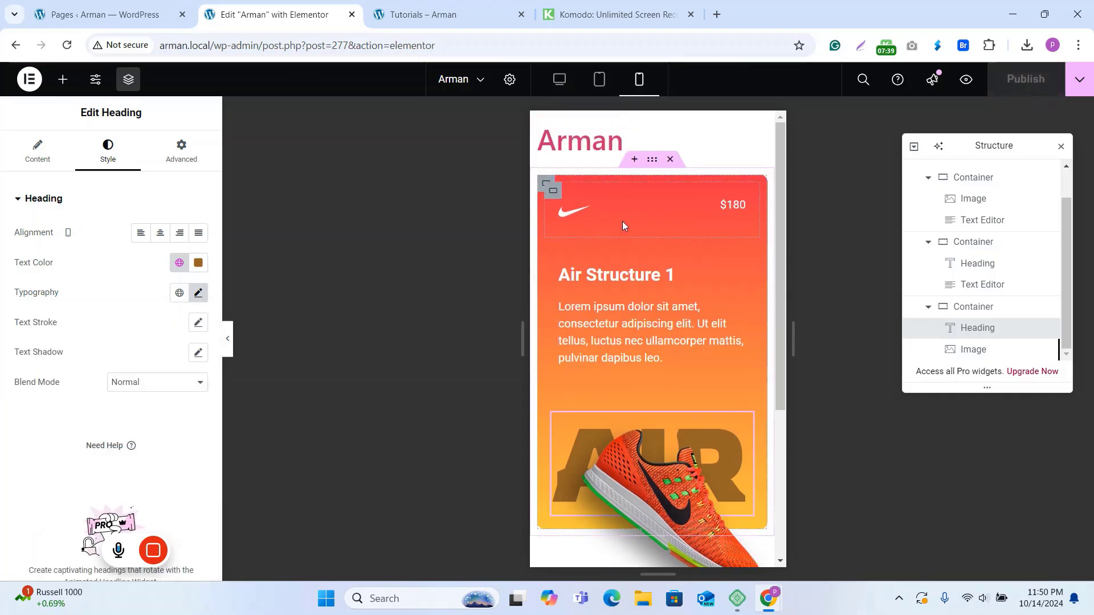
click(479, 15)
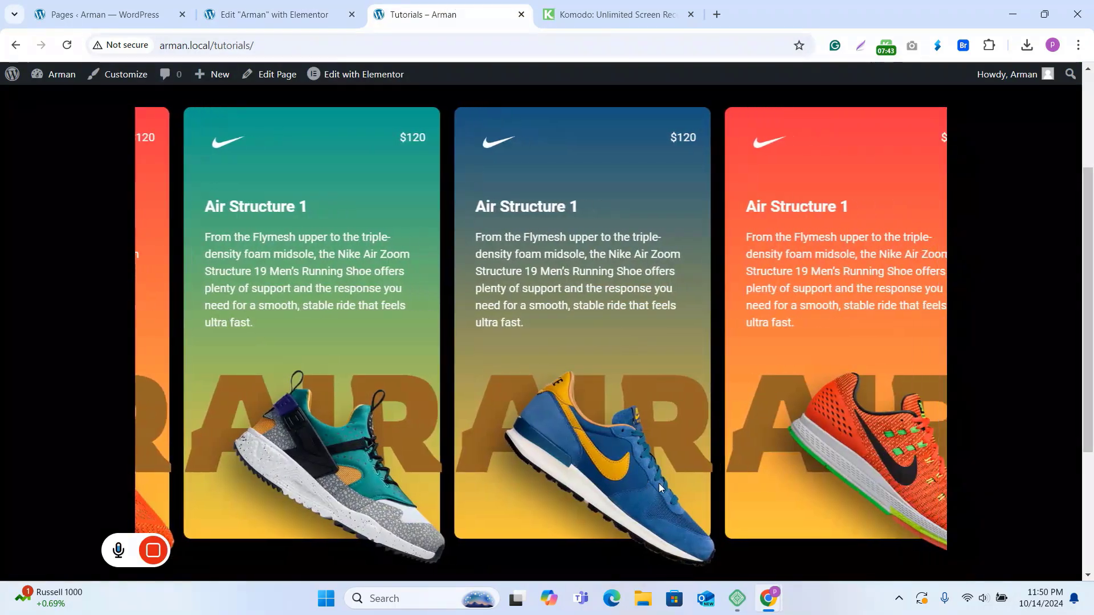
click(274, 14)
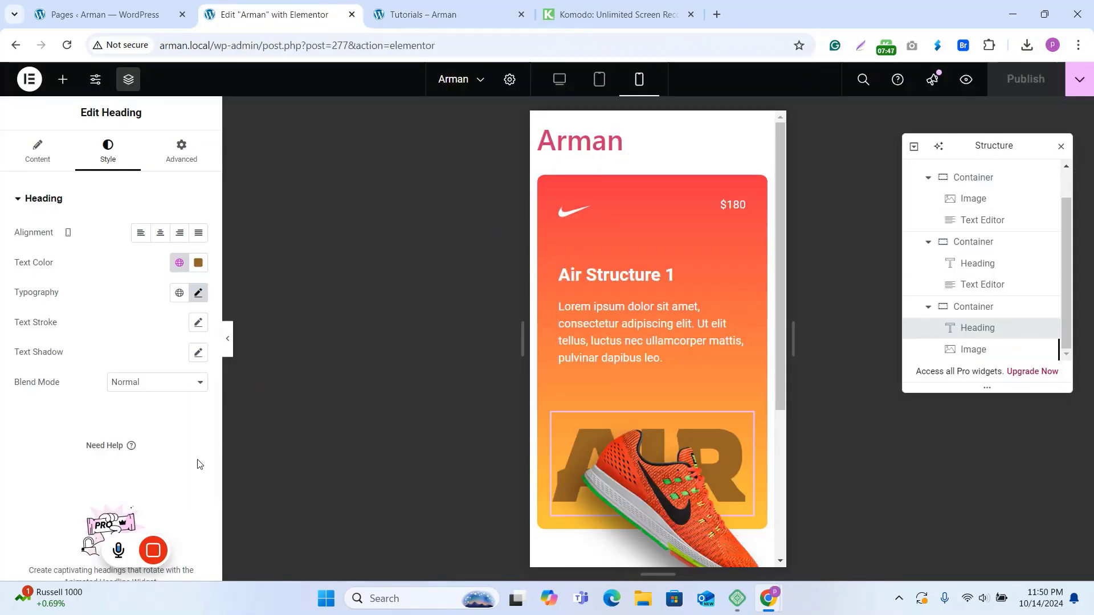
Return to the desktop view and duplicate the whole shoe card container to stack copies below the original.
click(559, 79)
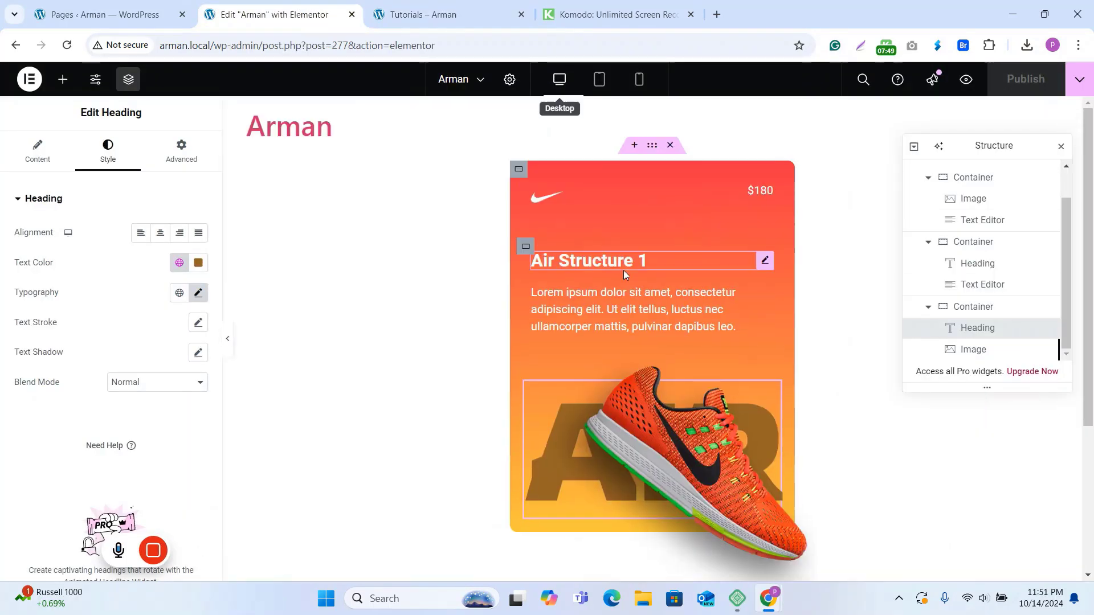
right_click(520, 178)
click(541, 212)
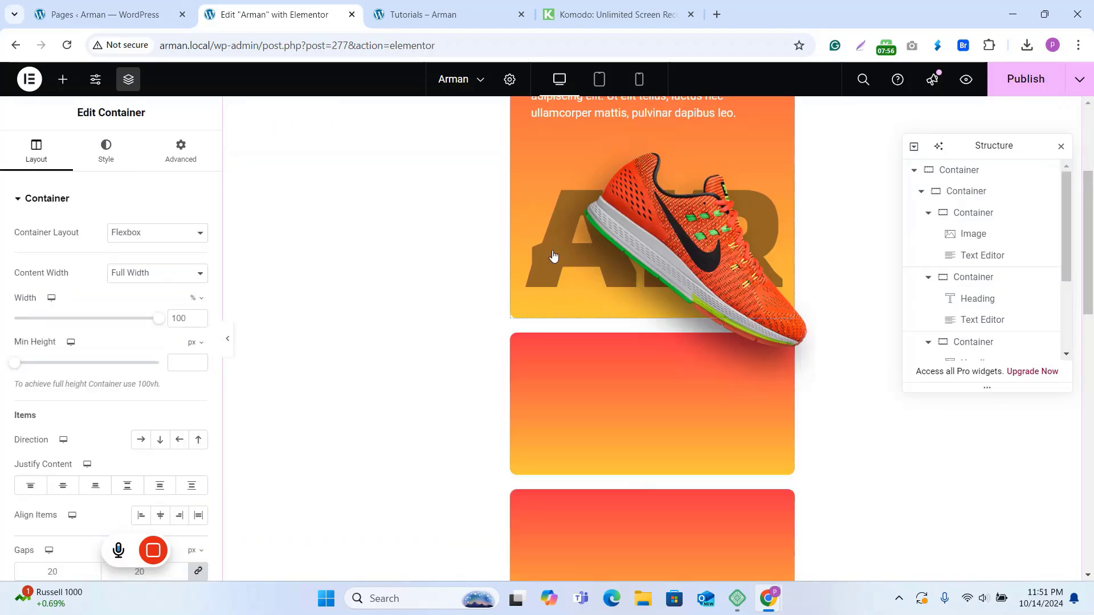
scroll(570, 268, down, 5)
scroll(545, 206, up, 10)
scroll(545, 206, down, 3)
Change the first gradient colour of the second card's background to the teal global colour.
click(519, 342)
click(106, 151)
scroll(184, 314, down, 3)
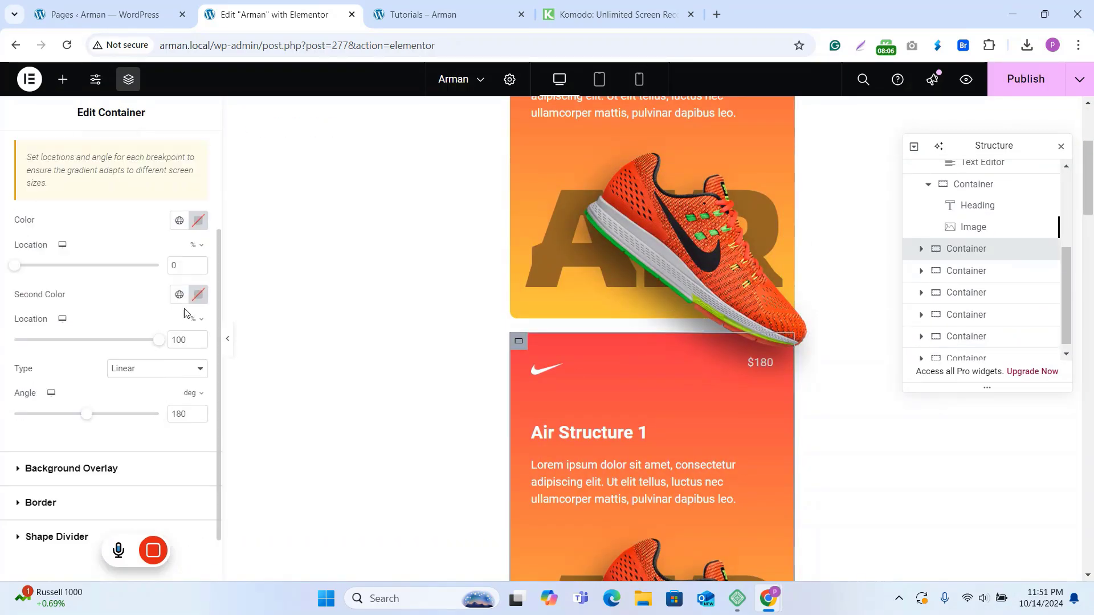
scroll(184, 314, up, 2)
click(519, 342)
click(179, 363)
click(87, 255)
Replace the second card's shoe image with the teal and grey shoe from the media library.
scroll(608, 381, down, 5)
click(661, 279)
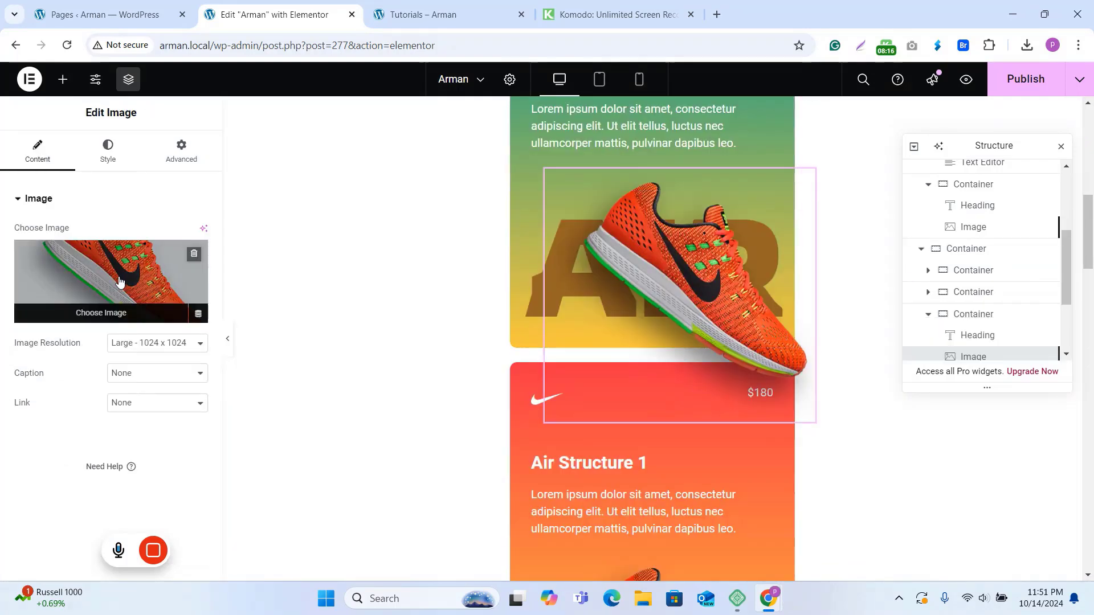
click(120, 282)
click(336, 254)
click(1029, 537)
Review the stacked shoe cards' gradients, shoe images and spacing along the whole page.
scroll(661, 342, down, 2)
click(519, 228)
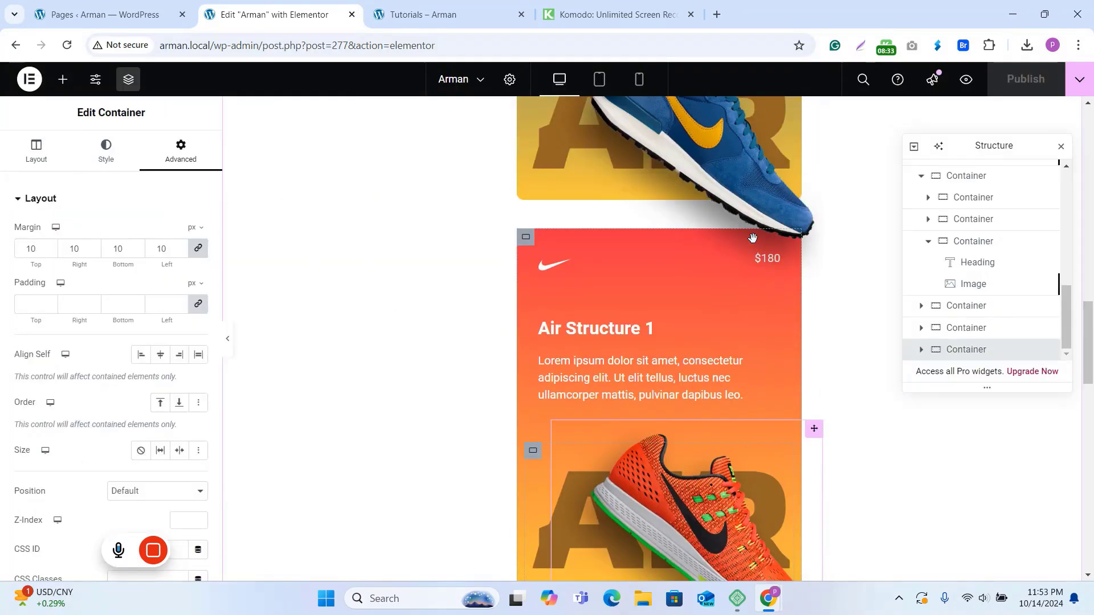
scroll(741, 238, up, 10)
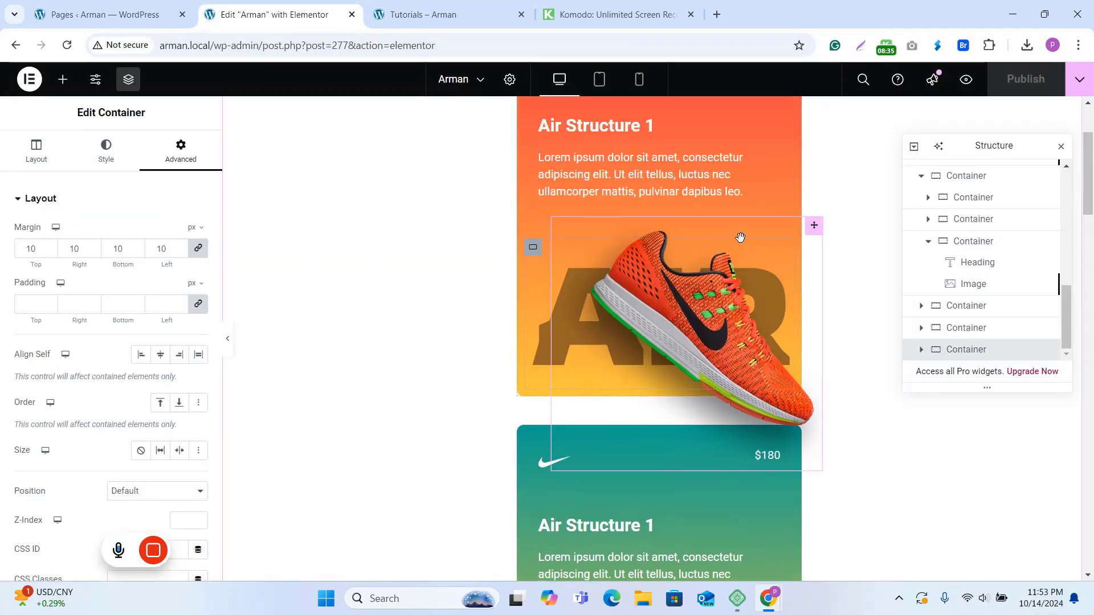
scroll(726, 235, up, 3)
scroll(726, 235, down, 12)
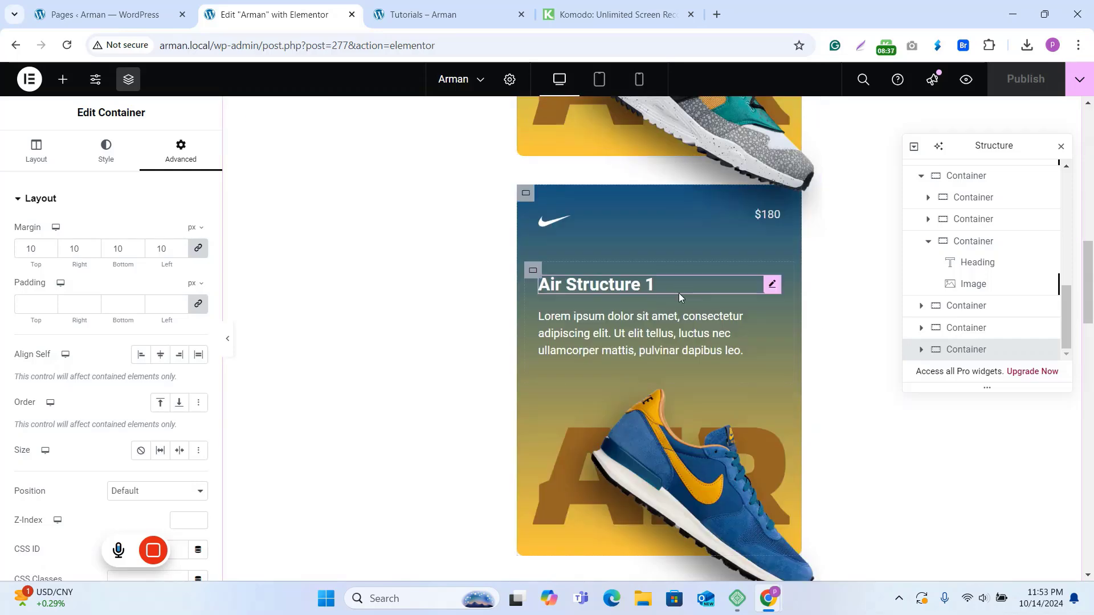
scroll(678, 306, down, 12)
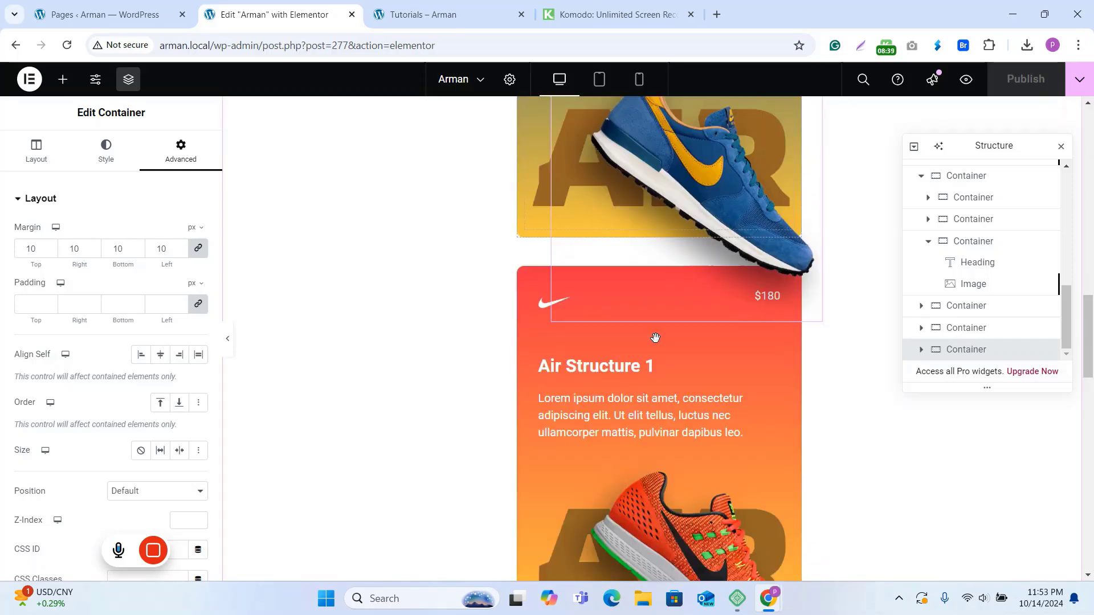
scroll(649, 348, up, 15)
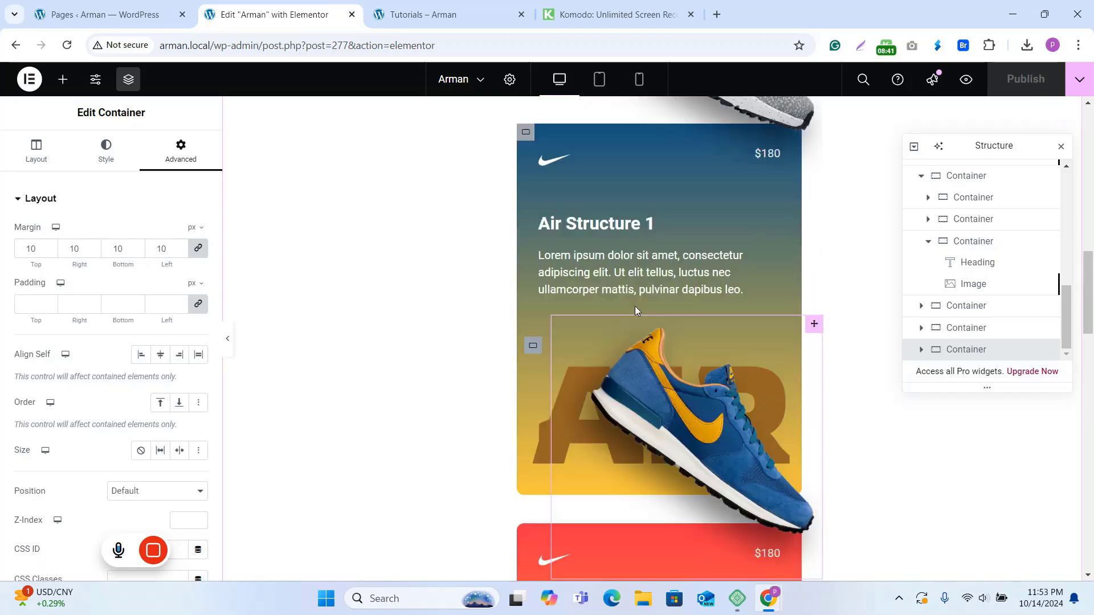
Assign the CSS class product_carousel to the outer container that holds all the shoe cards.
scroll(632, 297, up, 3)
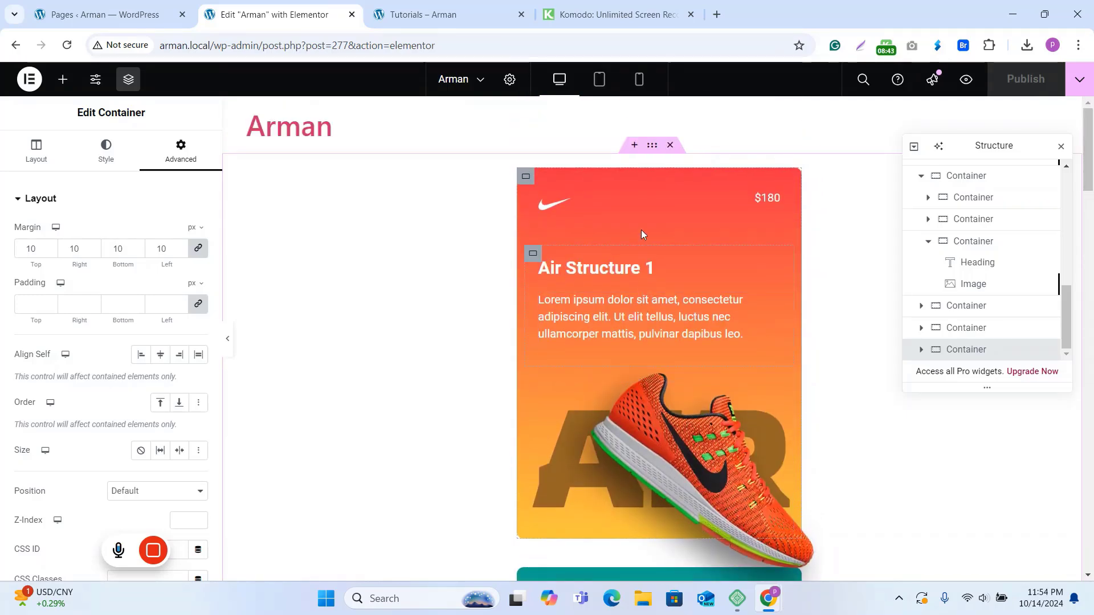
click(653, 147)
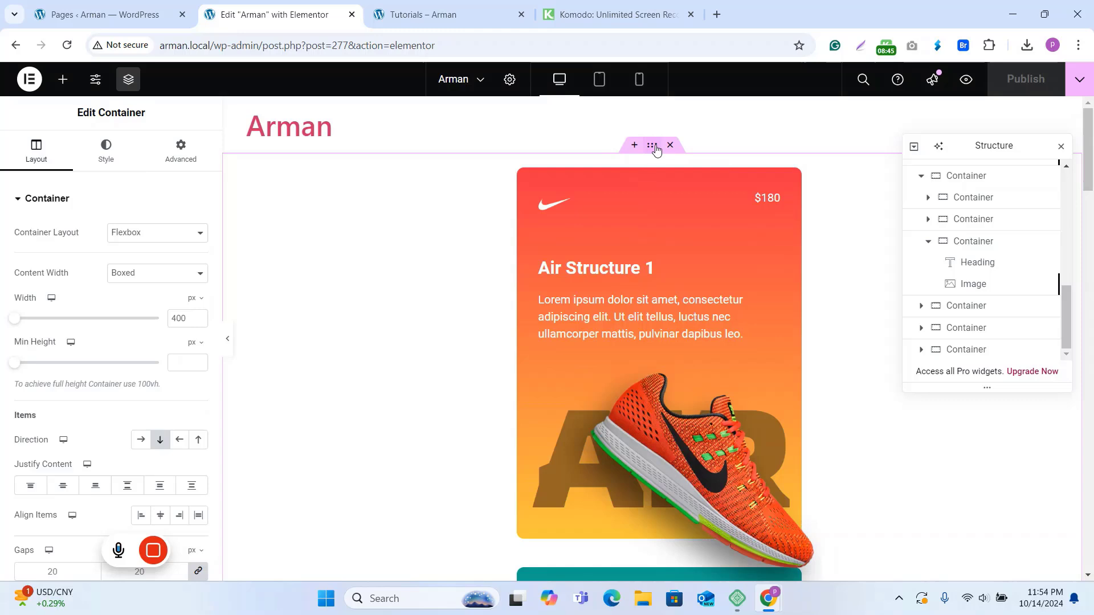
click(185, 155)
scroll(156, 340, down, 5)
click(159, 295)
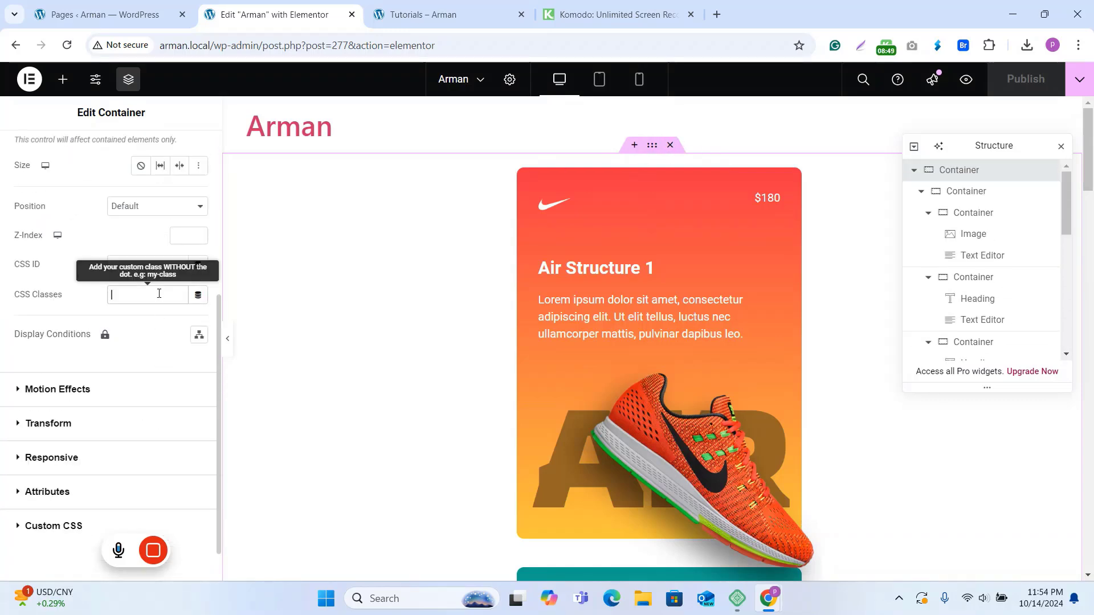
text(PRO)
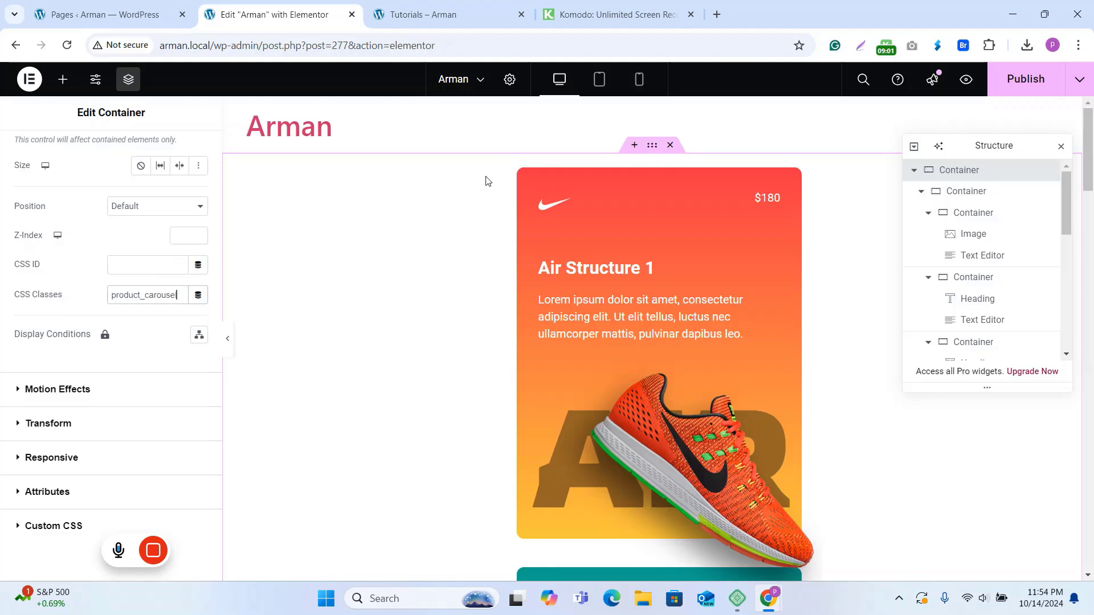
Set the outer container's boxed content width to 1200 px and publish the page.
scroll(44, 153, up, 5)
click(38, 151)
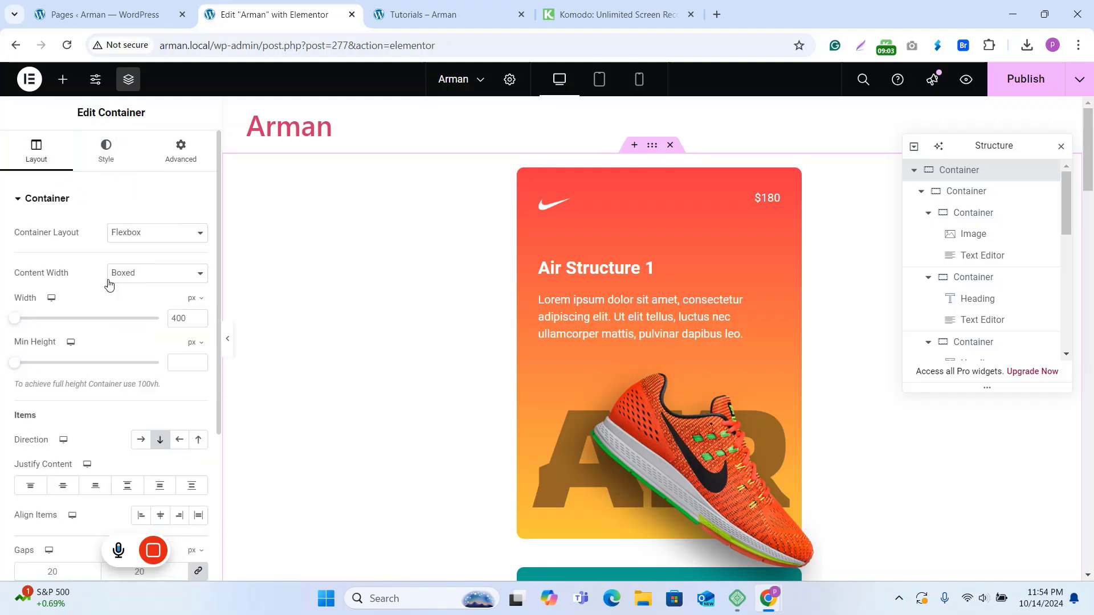
double_click(183, 318)
text(12)
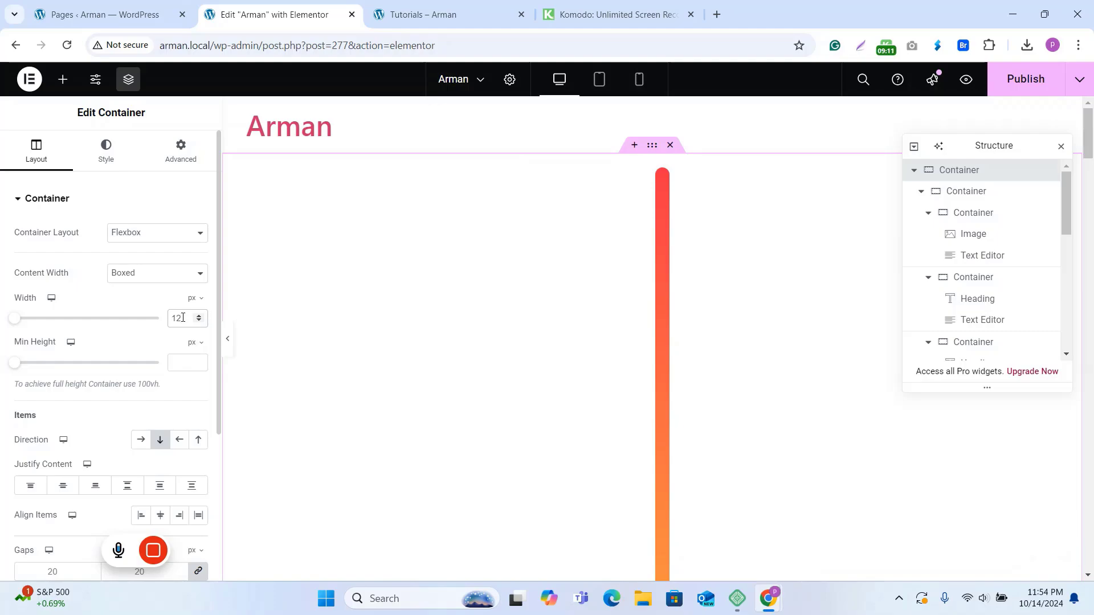
text(00)
scroll(611, 299, down, 20)
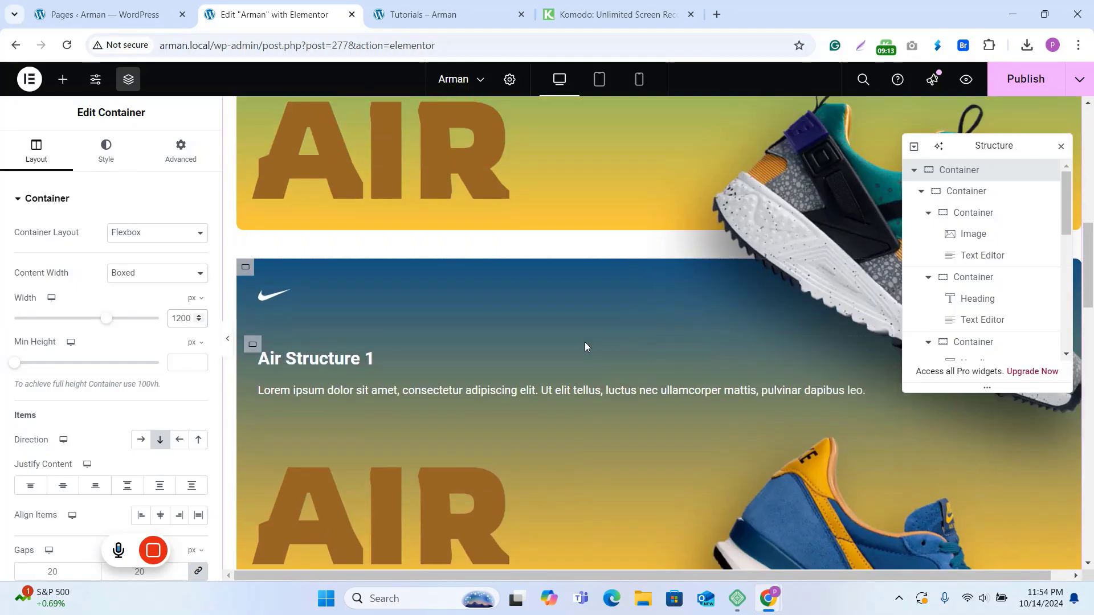
scroll(553, 345, down, 2)
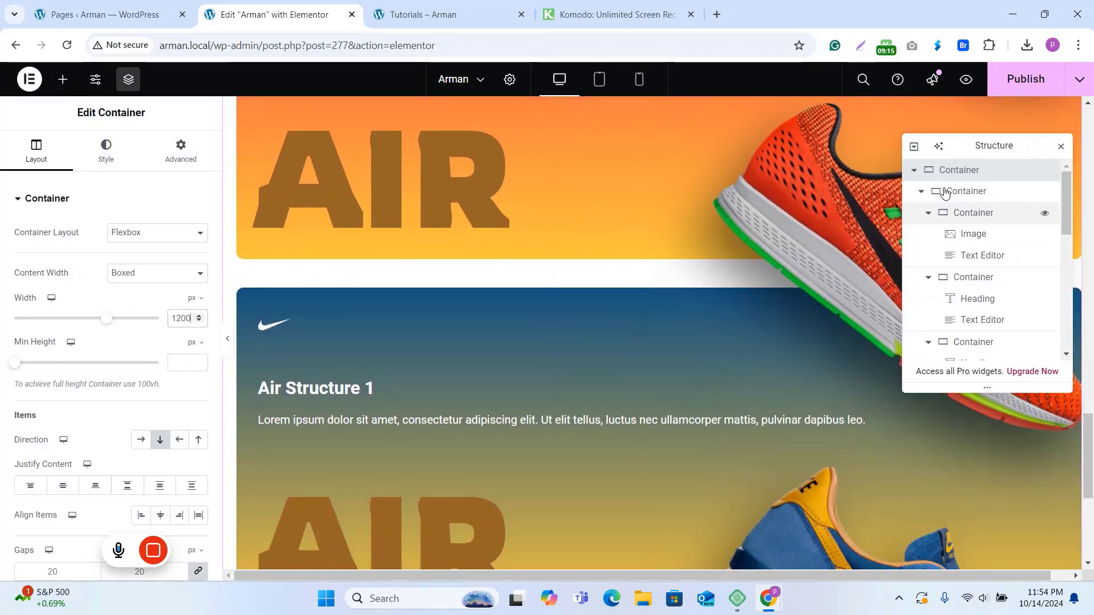
click(1011, 89)
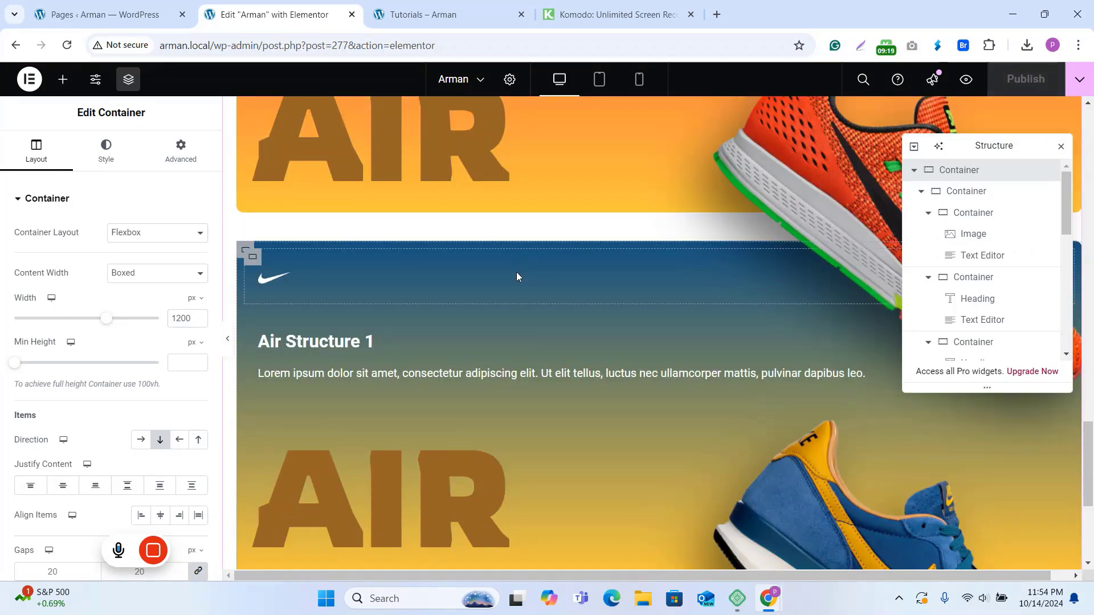
scroll(516, 272, up, 4)
scroll(399, 194, down, 15)
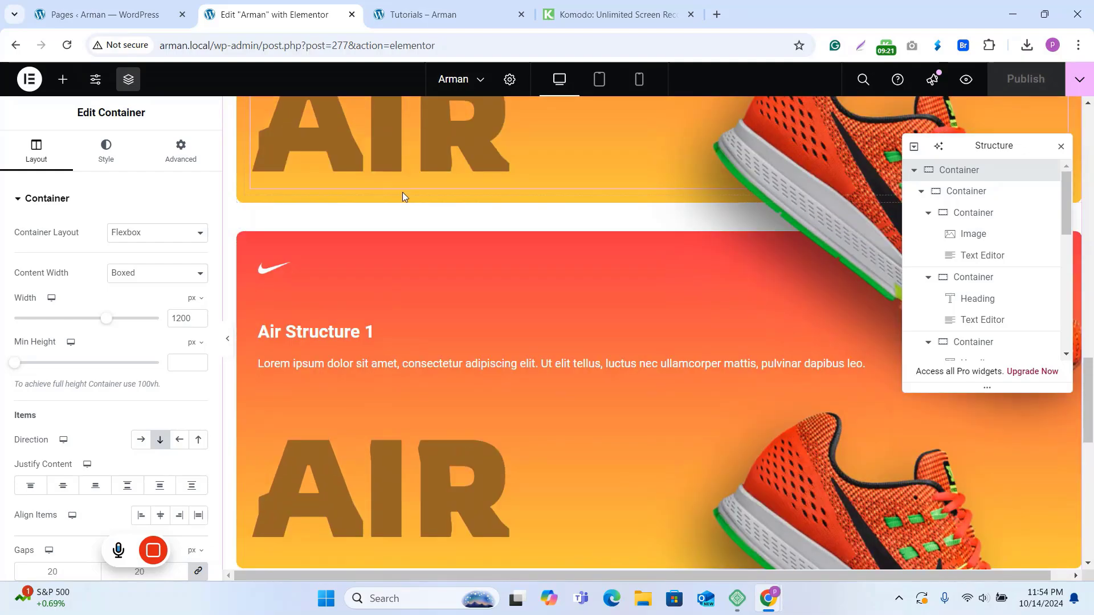
scroll(467, 229, up, 15)
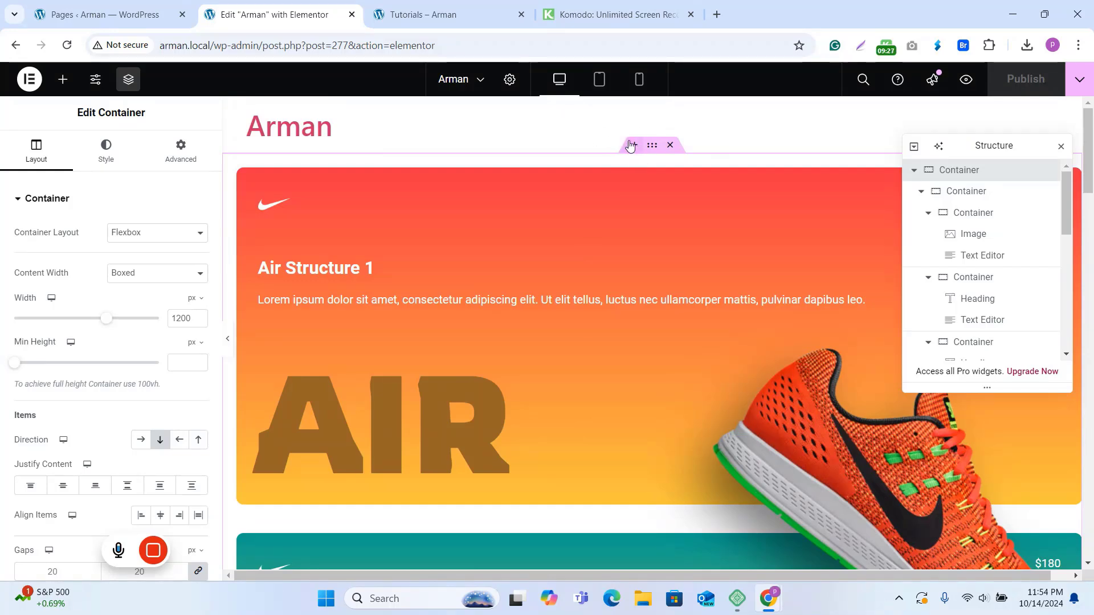
click(63, 79)
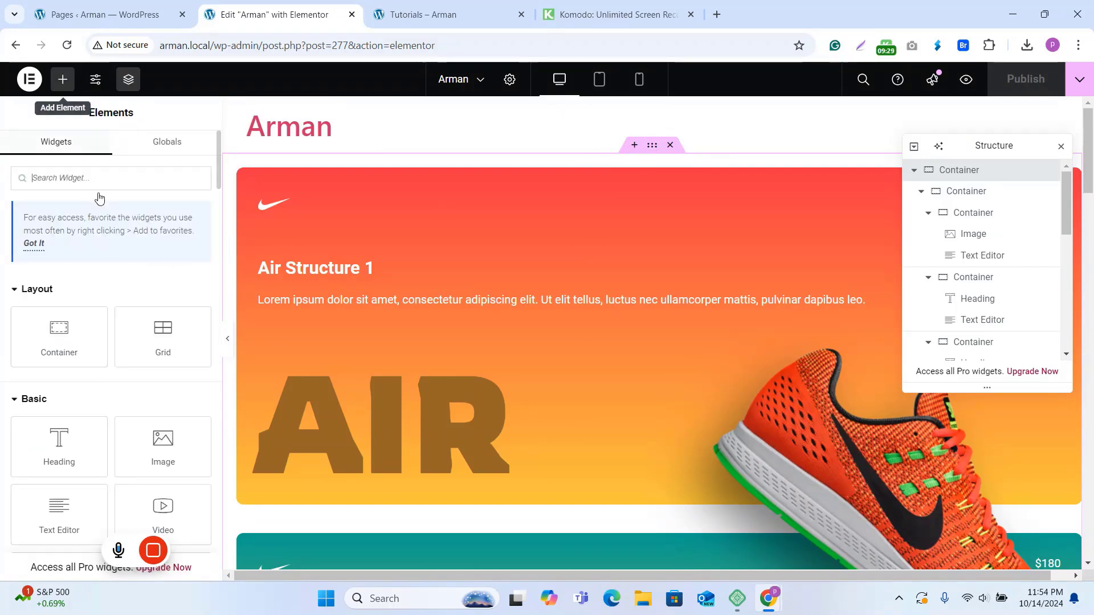
text(html)
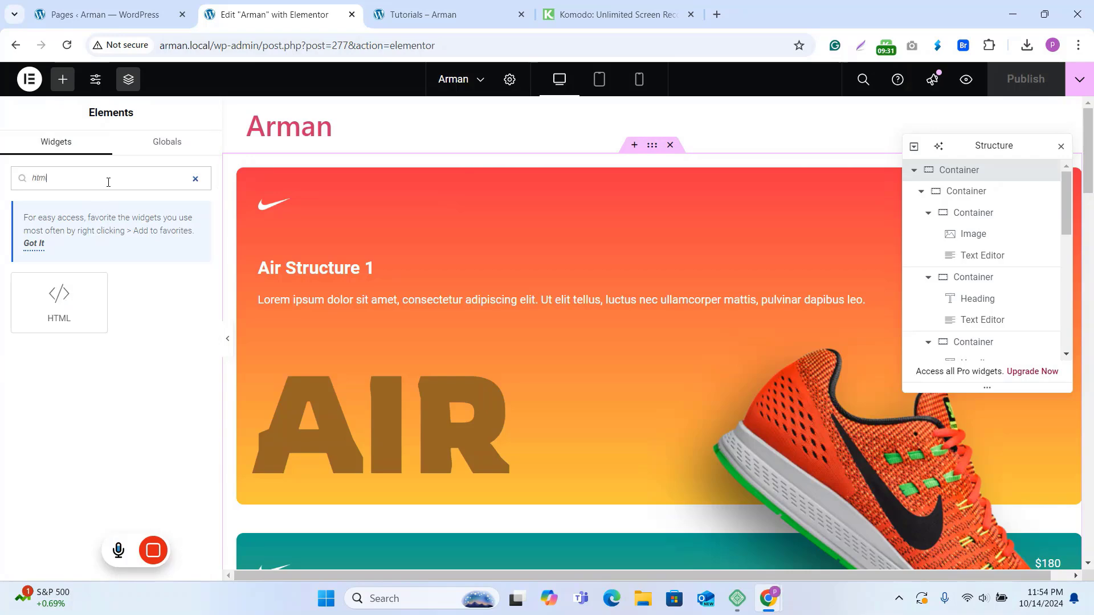
click(86, 14)
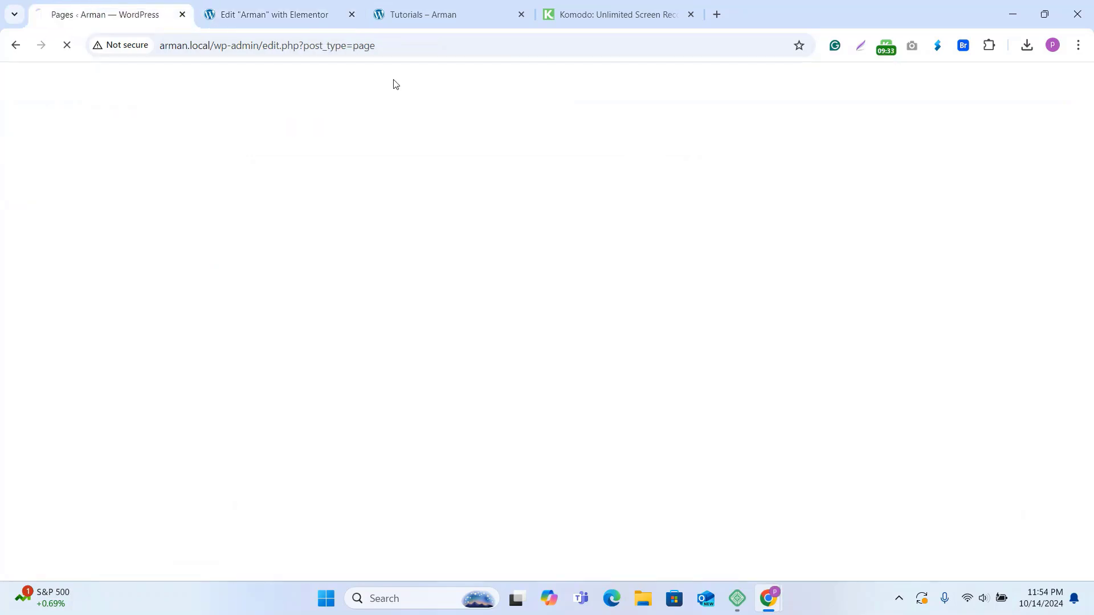
click(278, 16)
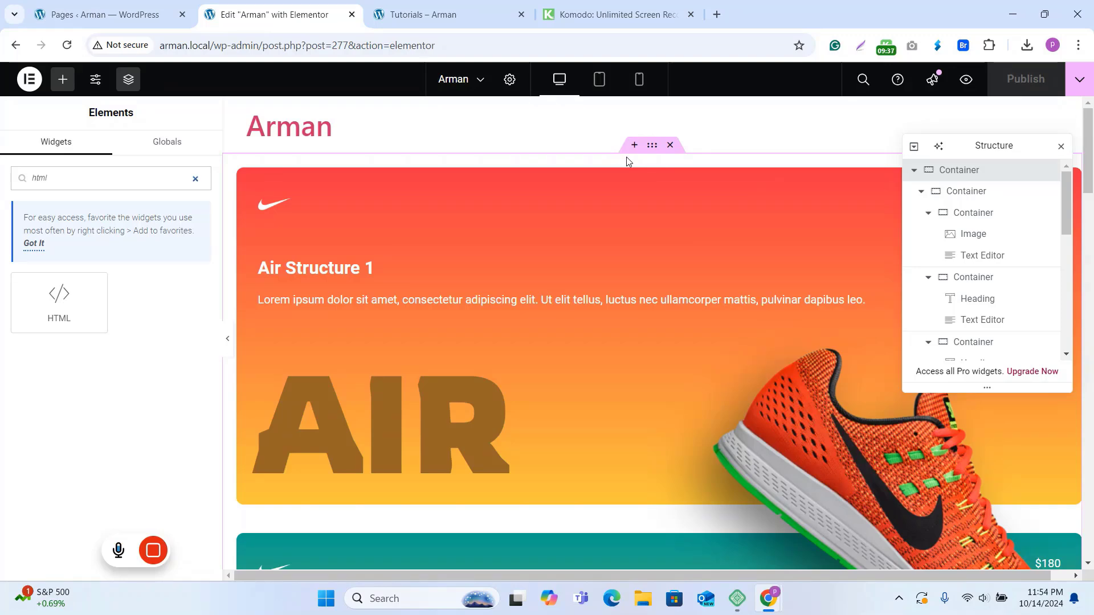
Go to the WordPress Pages admin and open the Add Custom HTML page of Custom CSS & JS in a new browser tab.
click(173, 7)
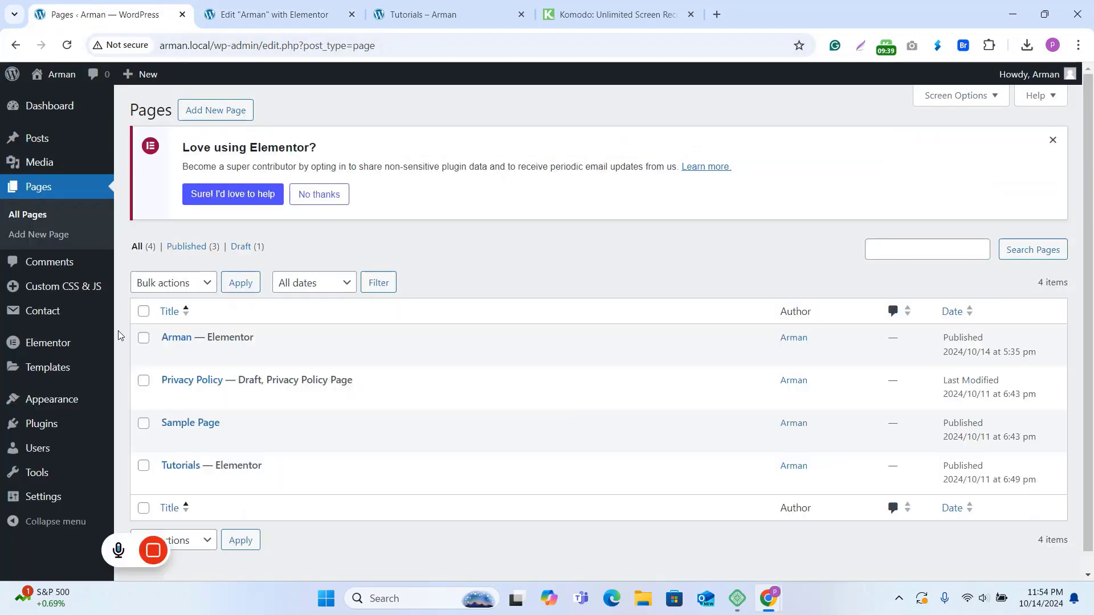
mouse_move(73, 291)
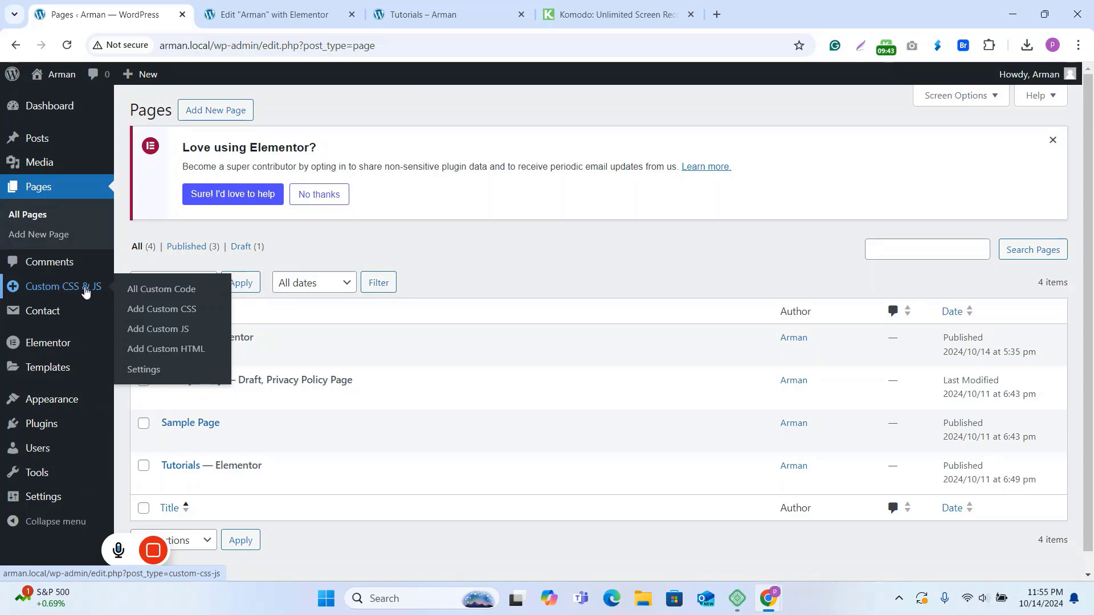
right_click(166, 353)
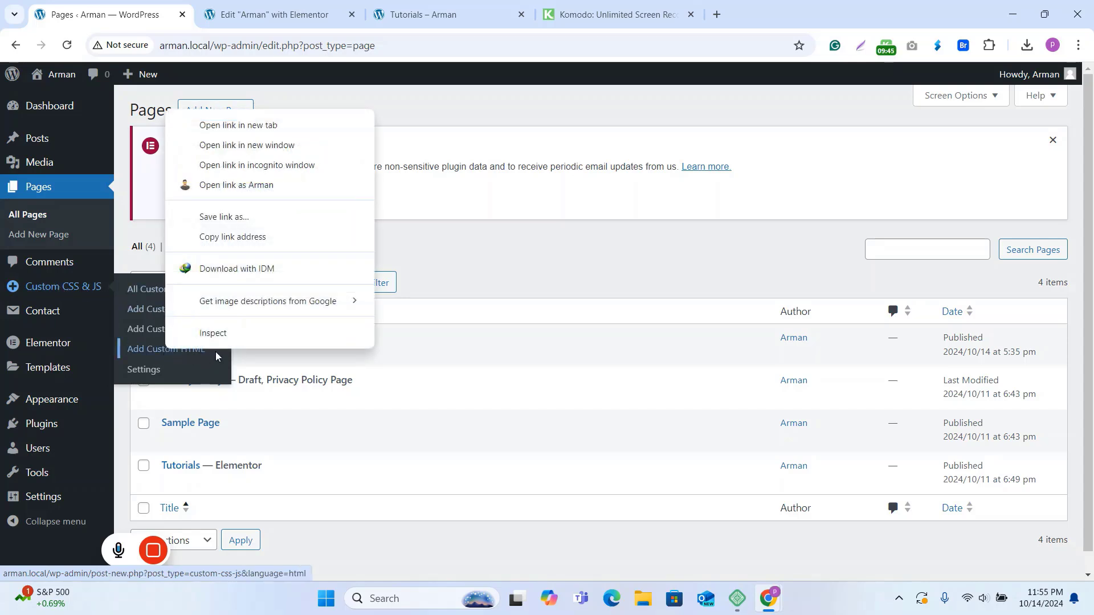
click(228, 123)
click(262, 6)
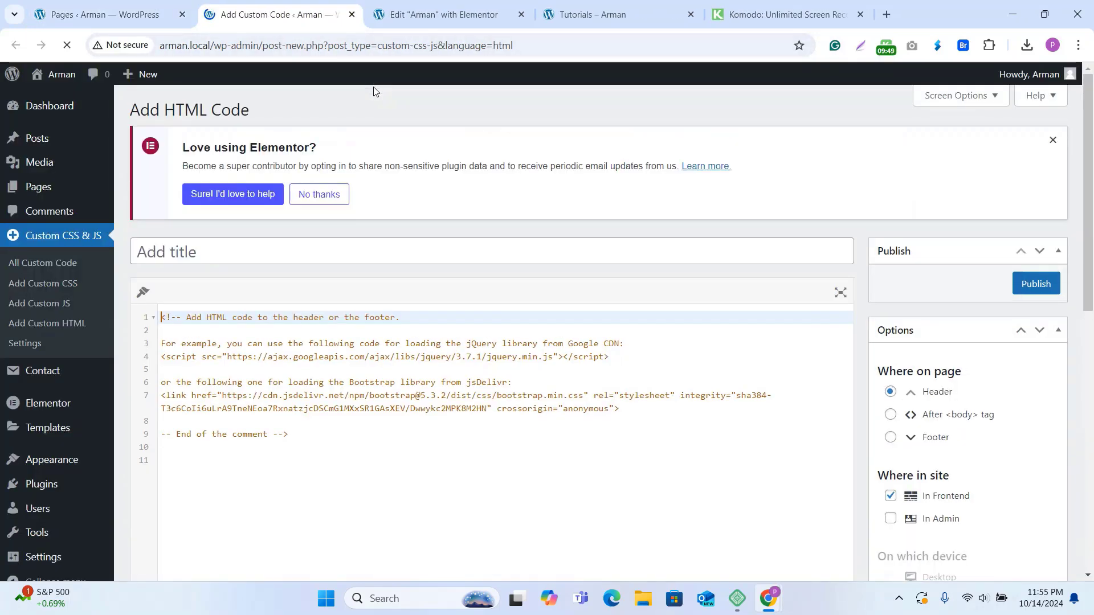
Title the new HTML code entry "Product Carousel".
click(322, 387)
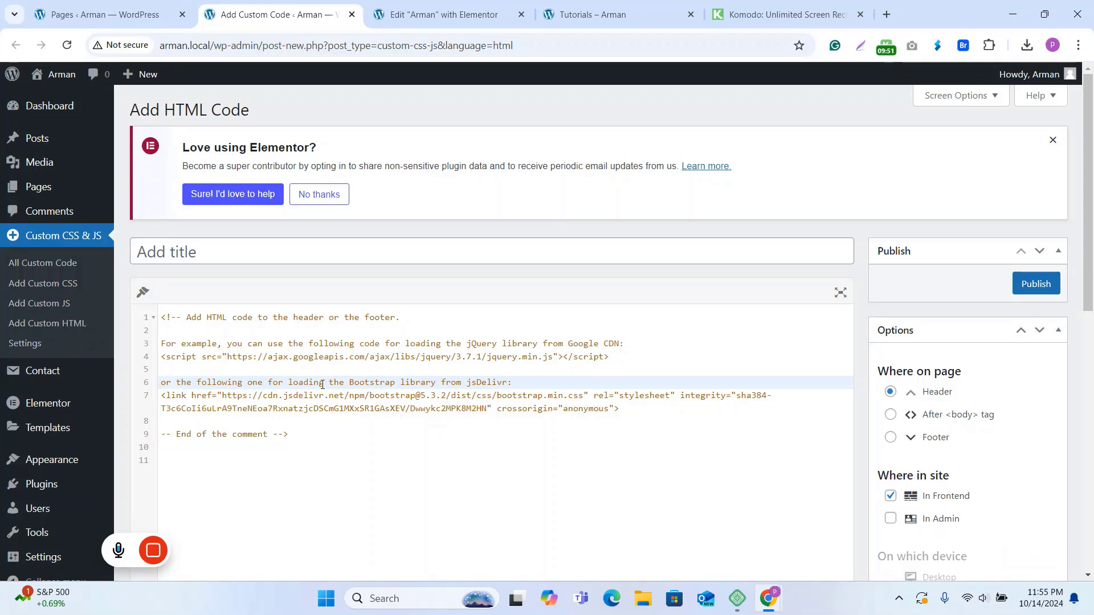
key(ctrl+a)
click(257, 250)
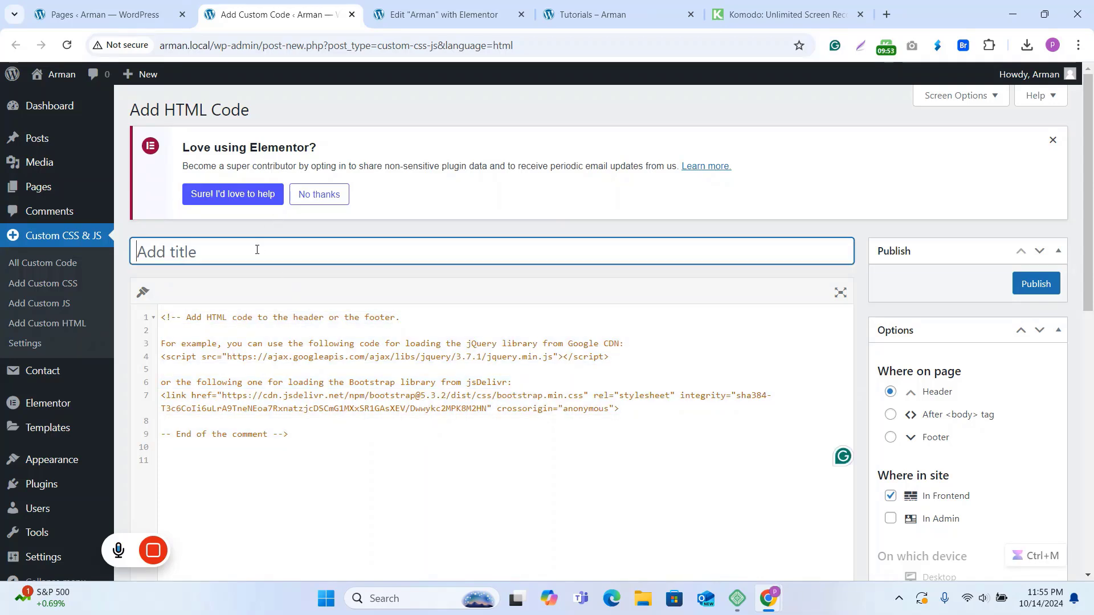
text(Produ)
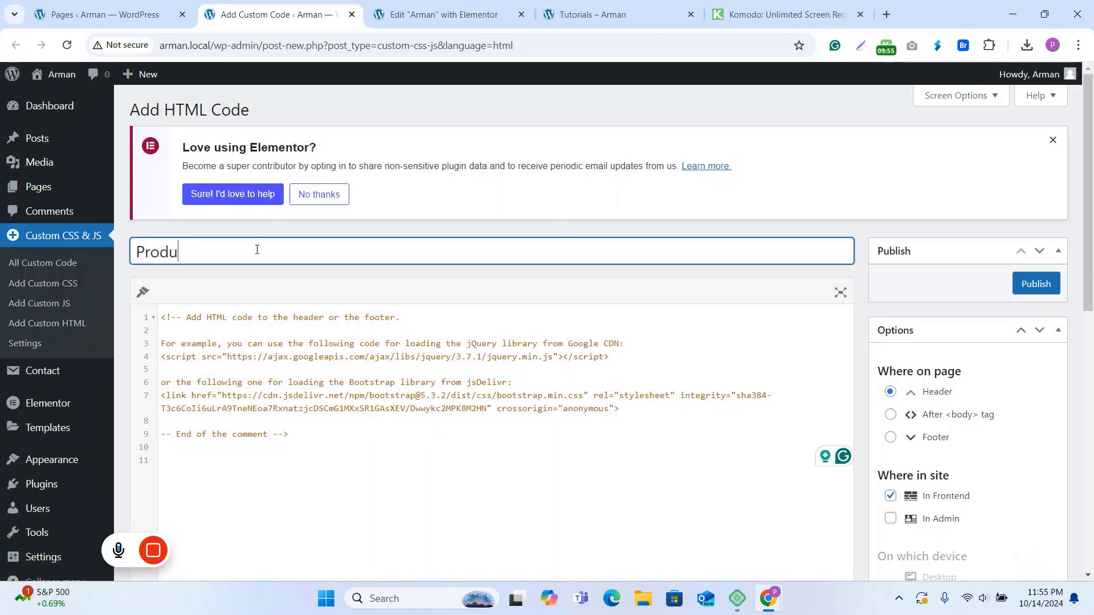
text(ct Carousel)
Replace the placeholder comment in the code editor with the copied Slick carousel links, script and dot styles.
click(293, 426)
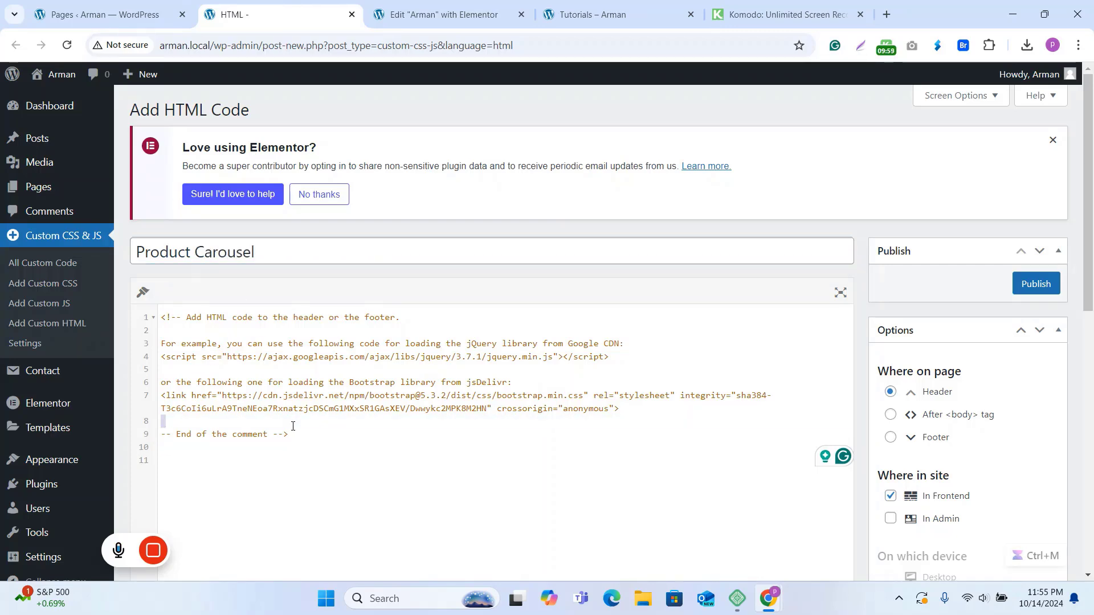
key(ctrl+a)
key(ctrl+v)
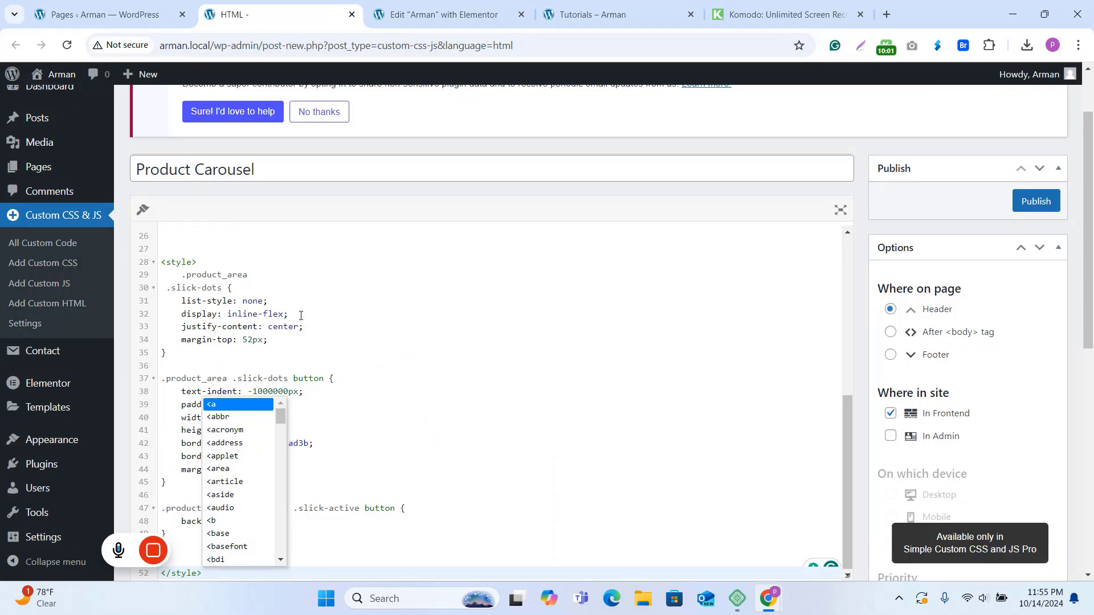
scroll(301, 313, up, 5)
scroll(300, 312, up, 2)
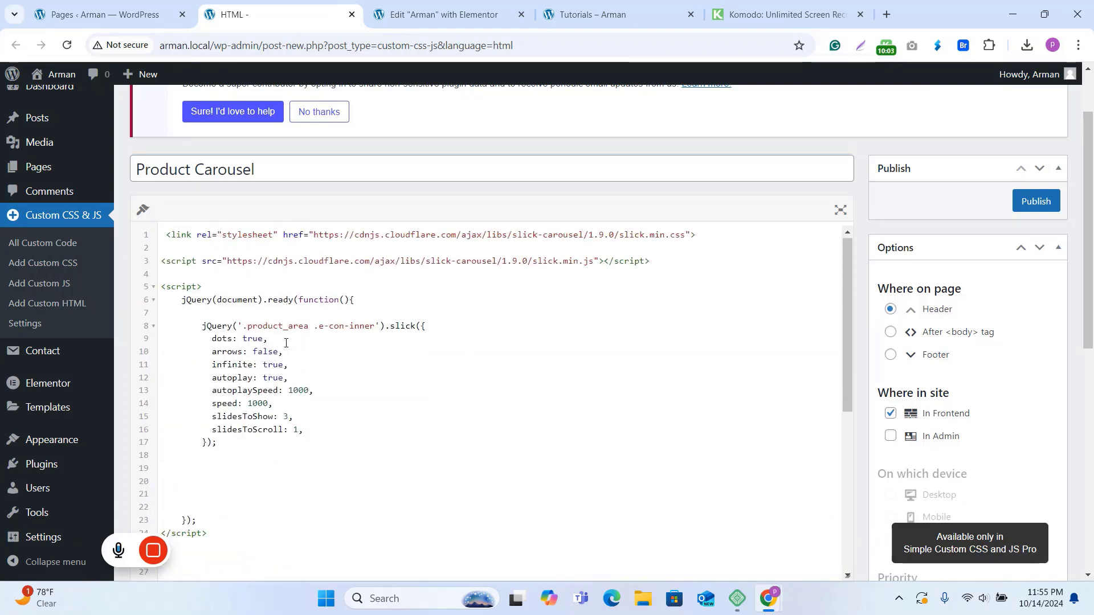
Change the class in the slick selector from product_area to product_carousel and publish the custom HTML code.
double_click(291, 330)
key(ctrl+m)
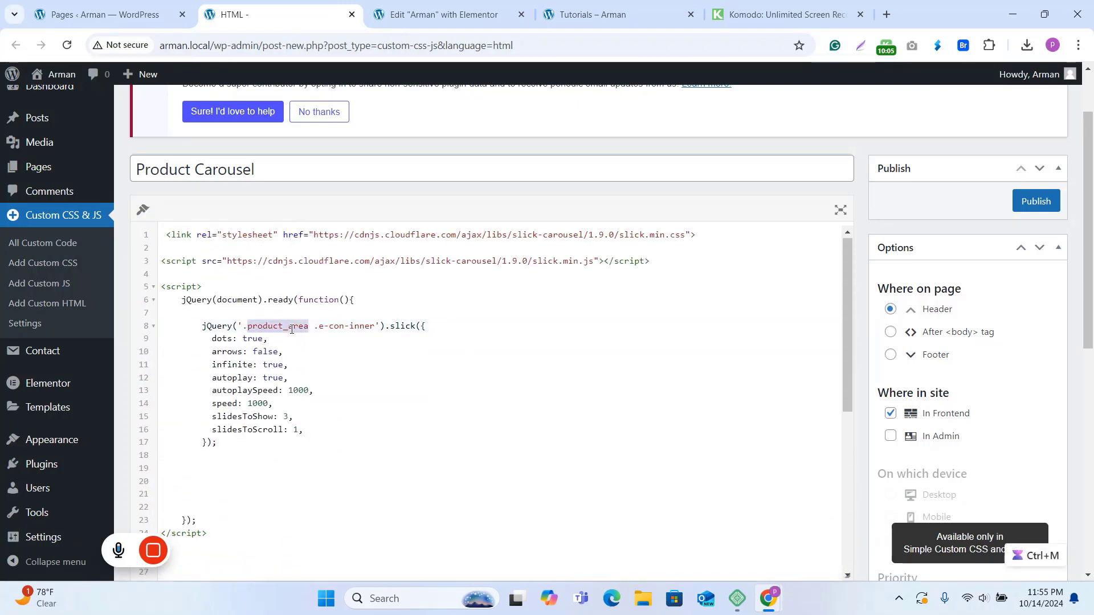
text(produ)
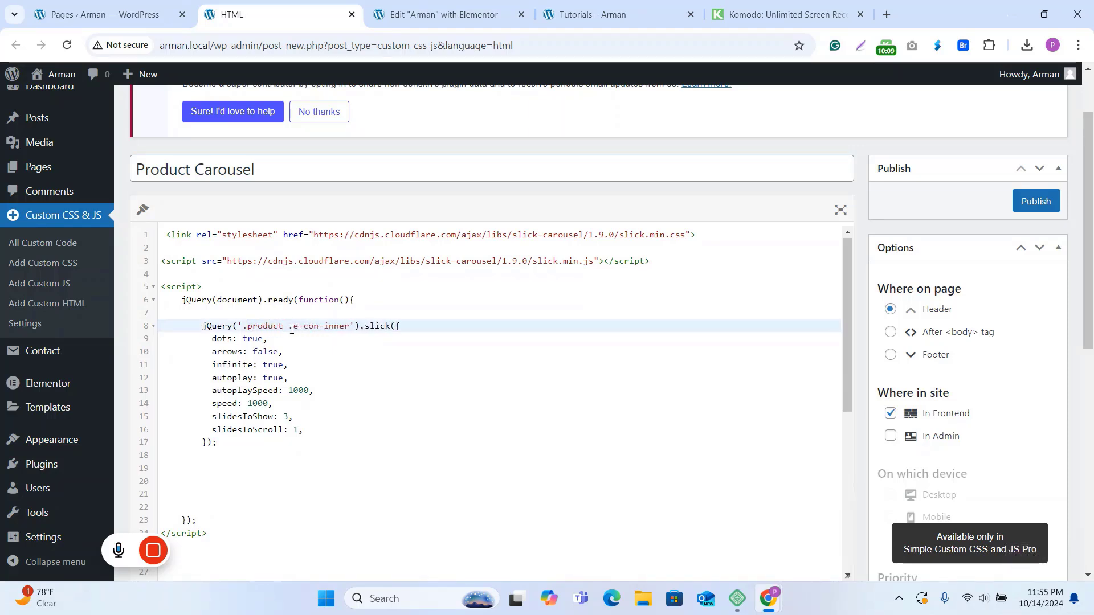
text(ct_carousel)
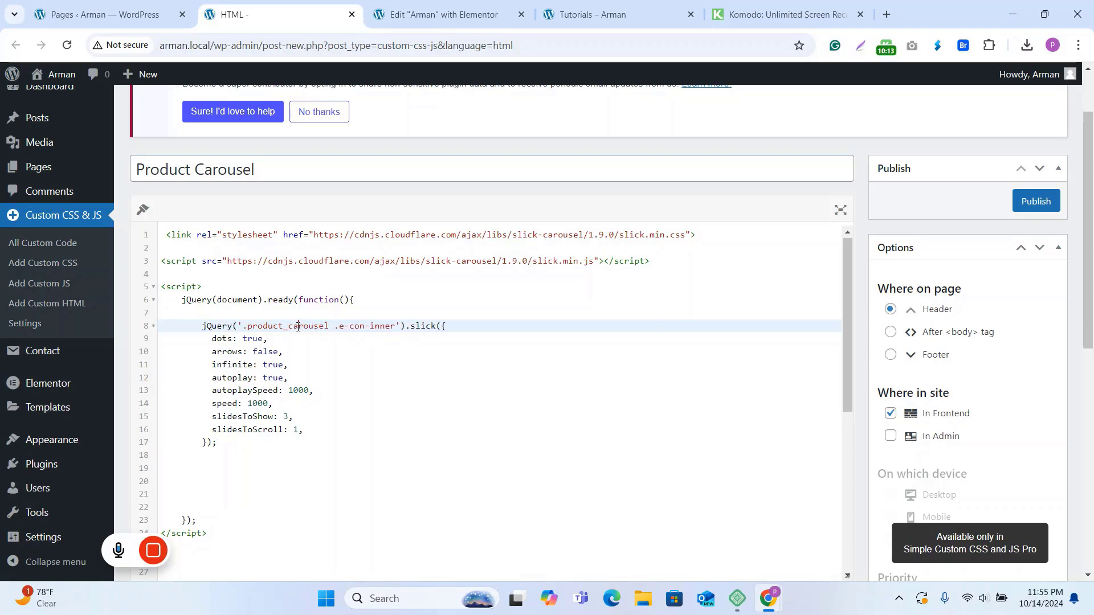
scroll(854, 399, up, 2)
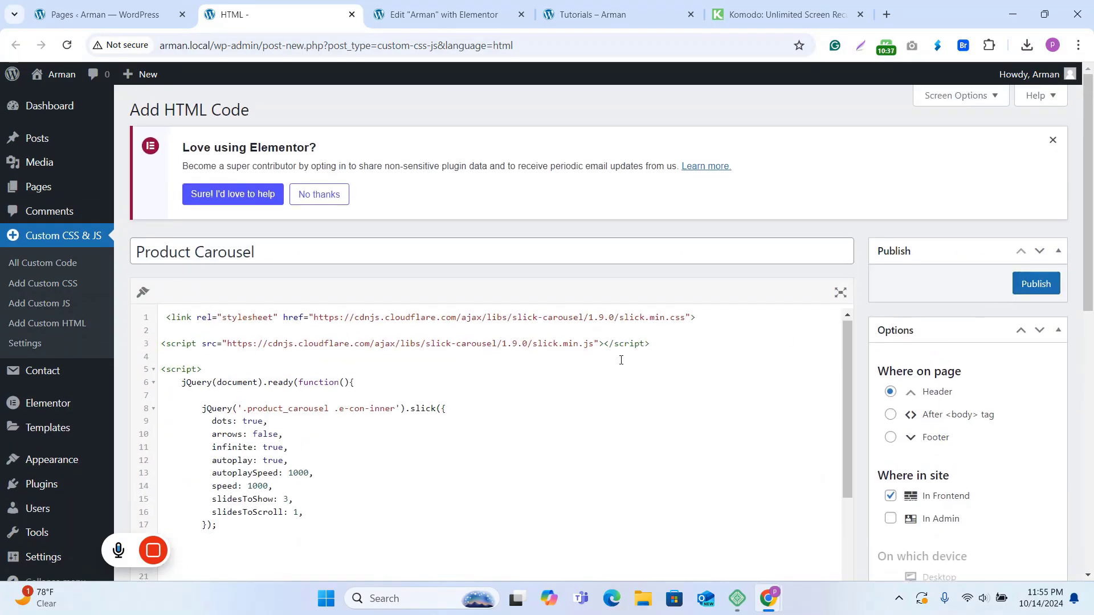
click(1025, 288)
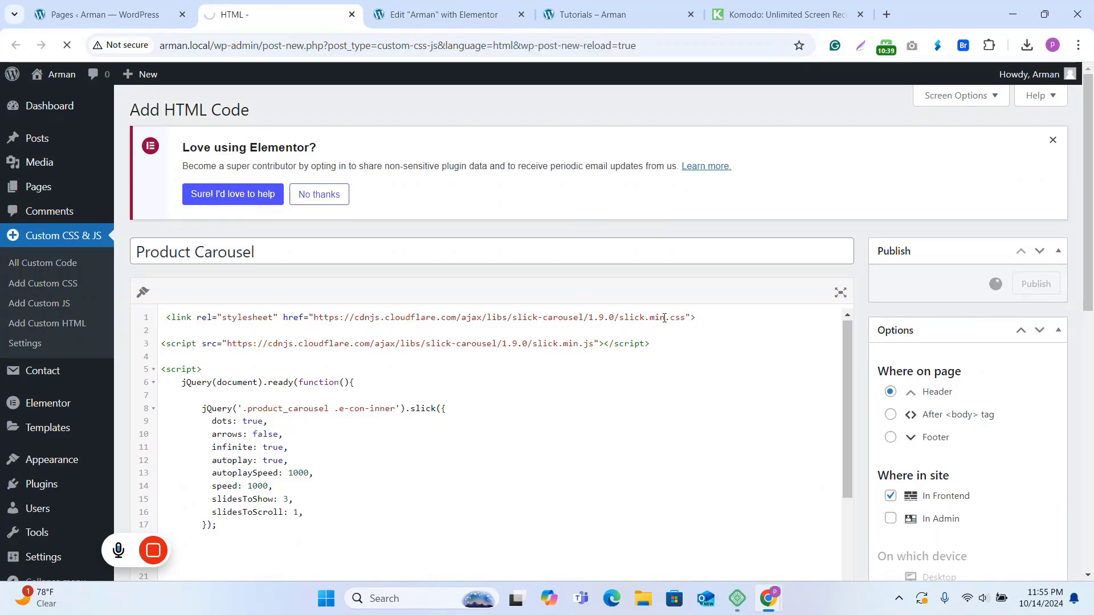
Preview the Arman page from the Elementor editor, swipe through the carousel and inspect its cards and navigation dots.
click(439, 14)
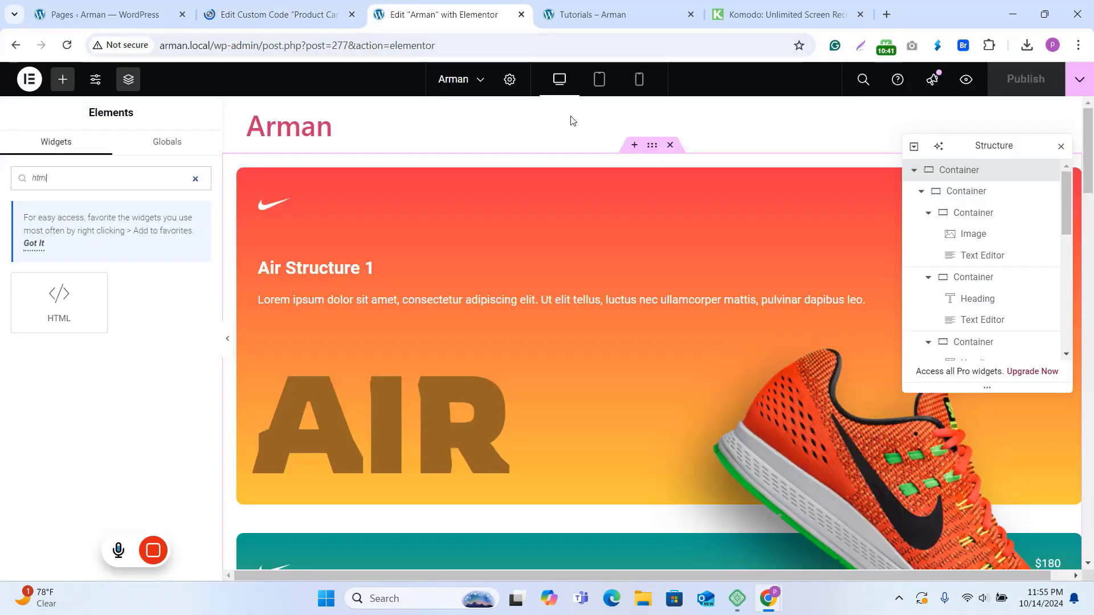
click(968, 85)
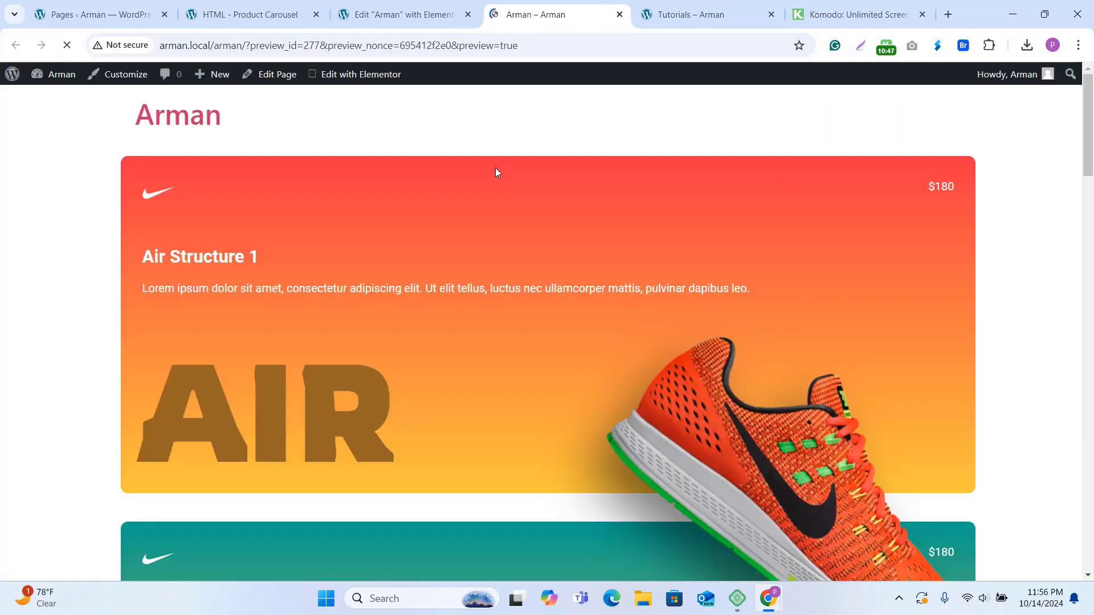
scroll(430, 148, down, 1)
drag(379, 375, 765, 373)
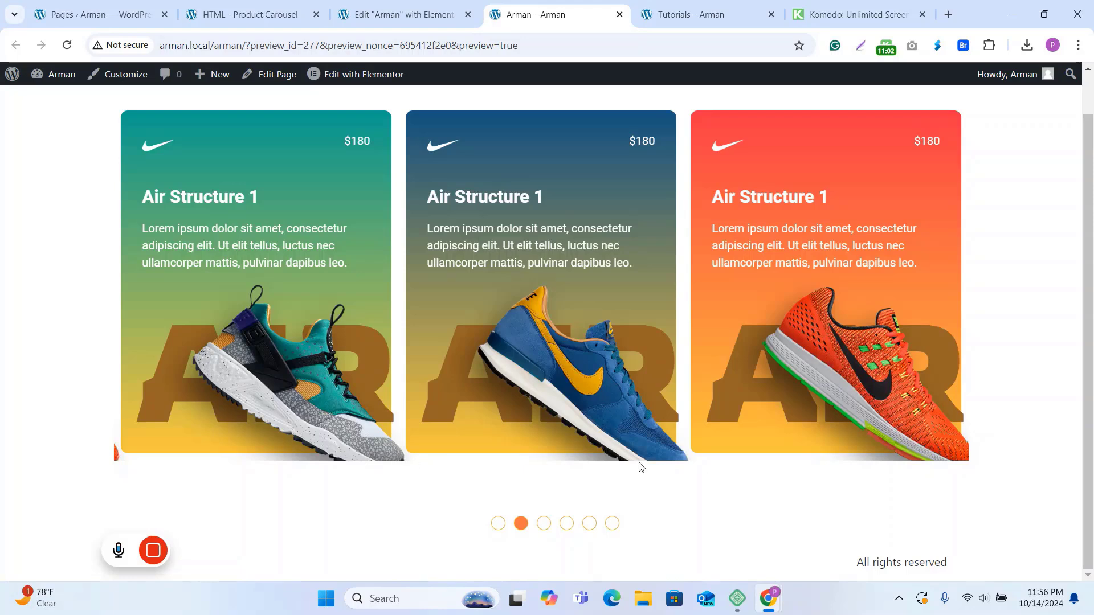
scroll(684, 466, up, 1)
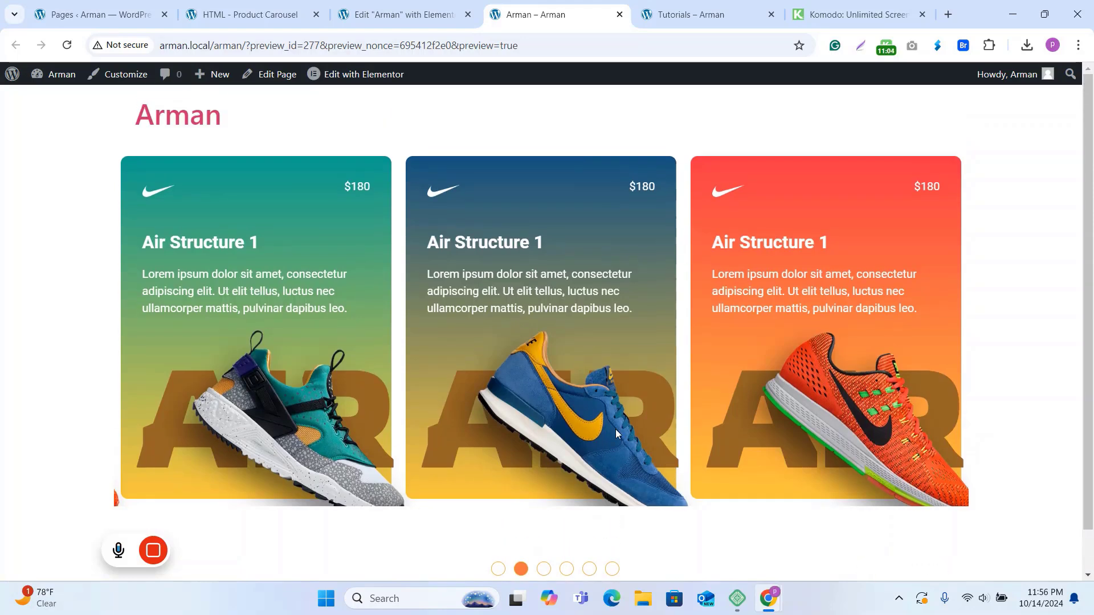
scroll(616, 433, down, 1)
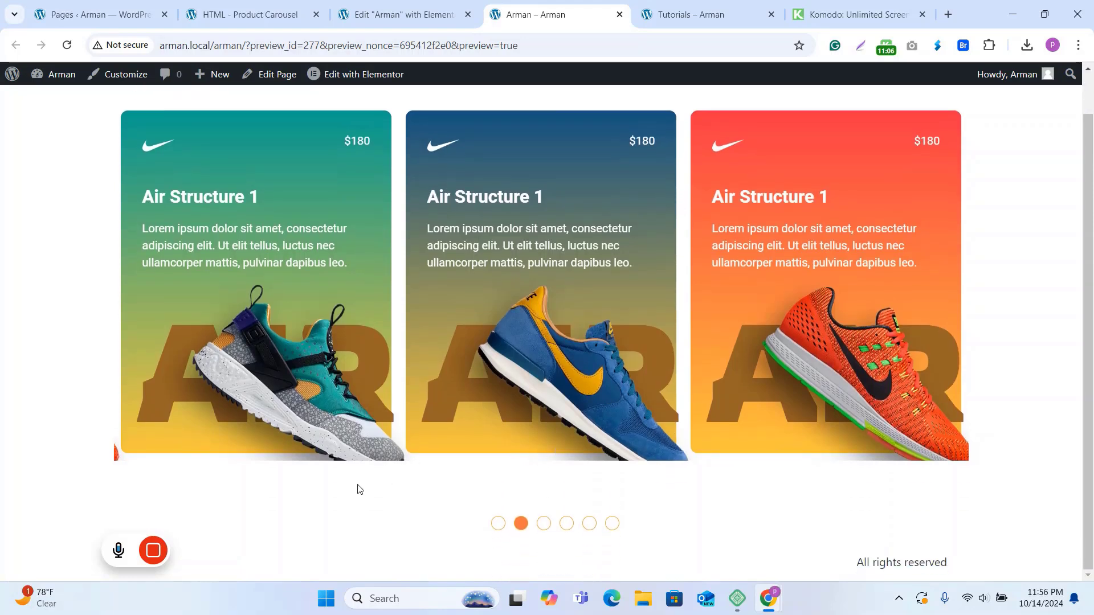
In the Elementor editor, unlink the first card container's margin values and set its bottom margin to 100 px.
scroll(445, 359, up, 1)
scroll(422, 393, down, 1)
click(424, 11)
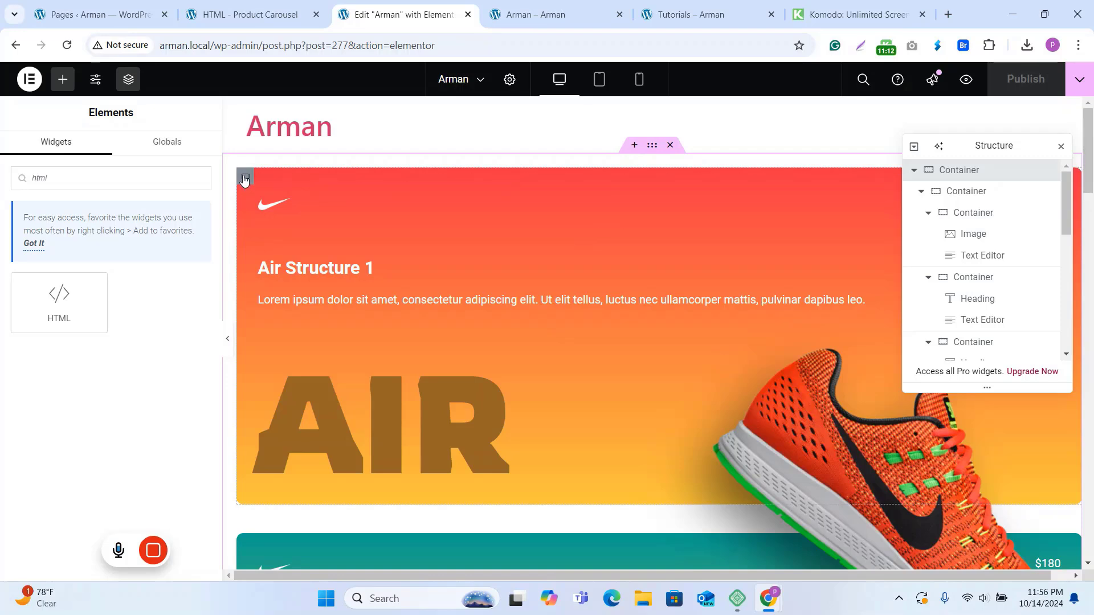
click(245, 180)
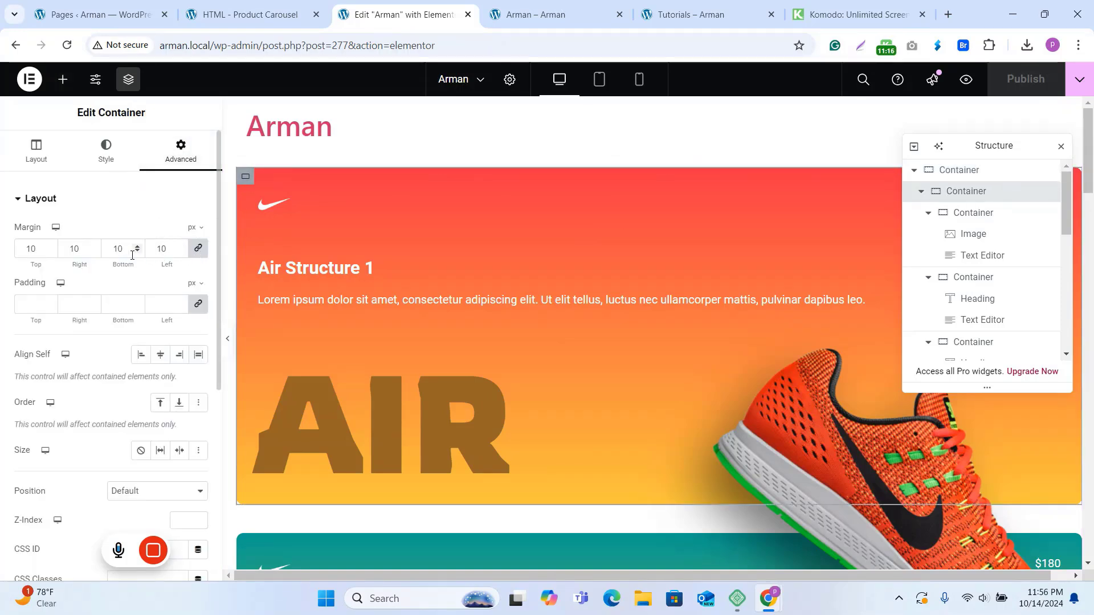
click(199, 251)
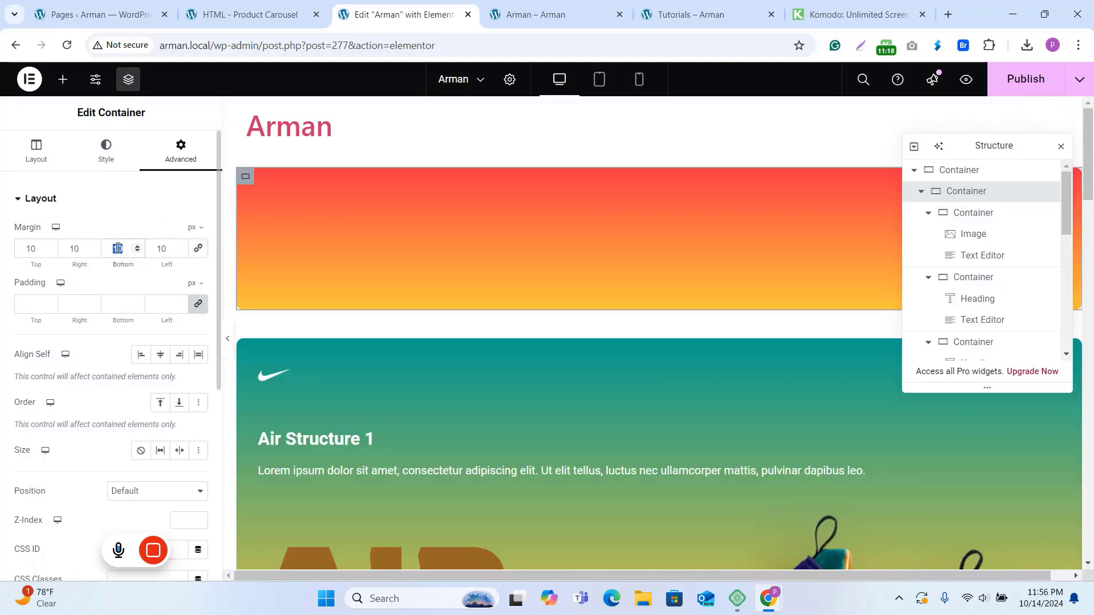
text(70)
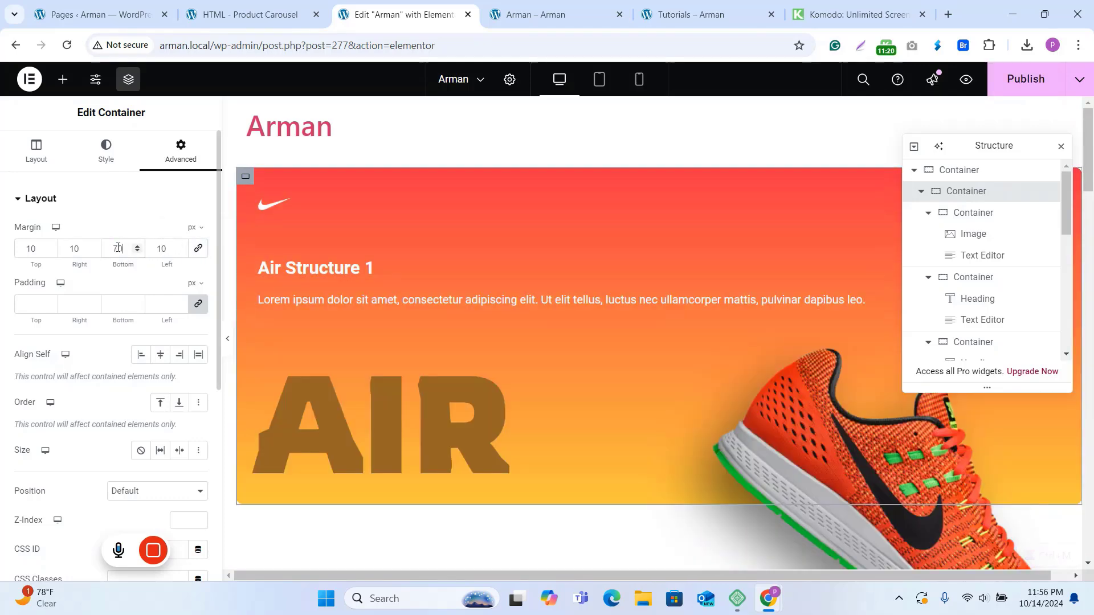
key(BackSpace)
key(BackSpace)
text(10)
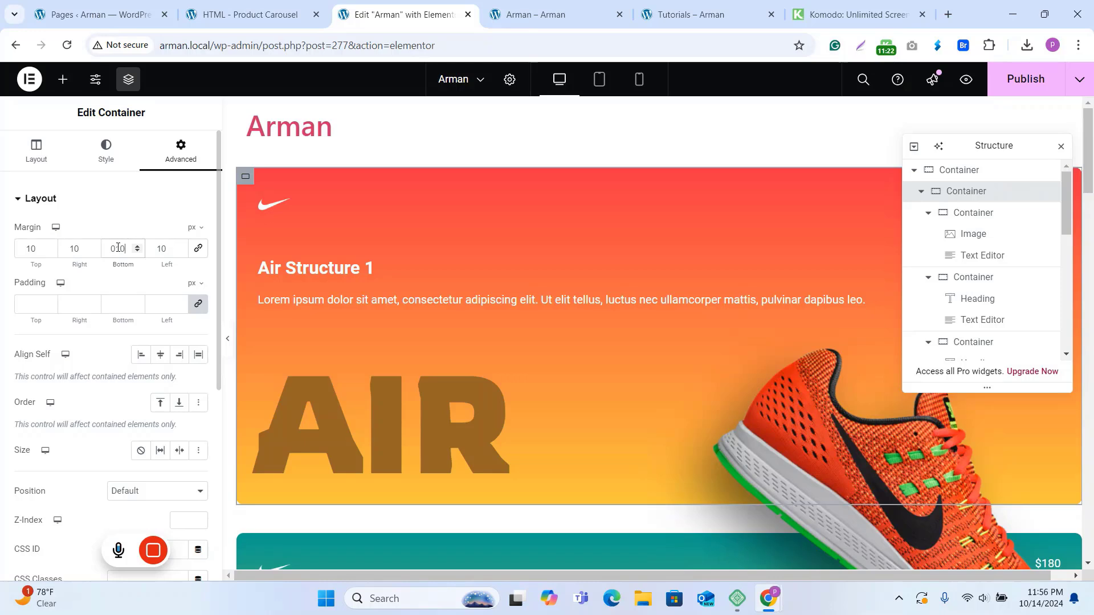
double_click(118, 250)
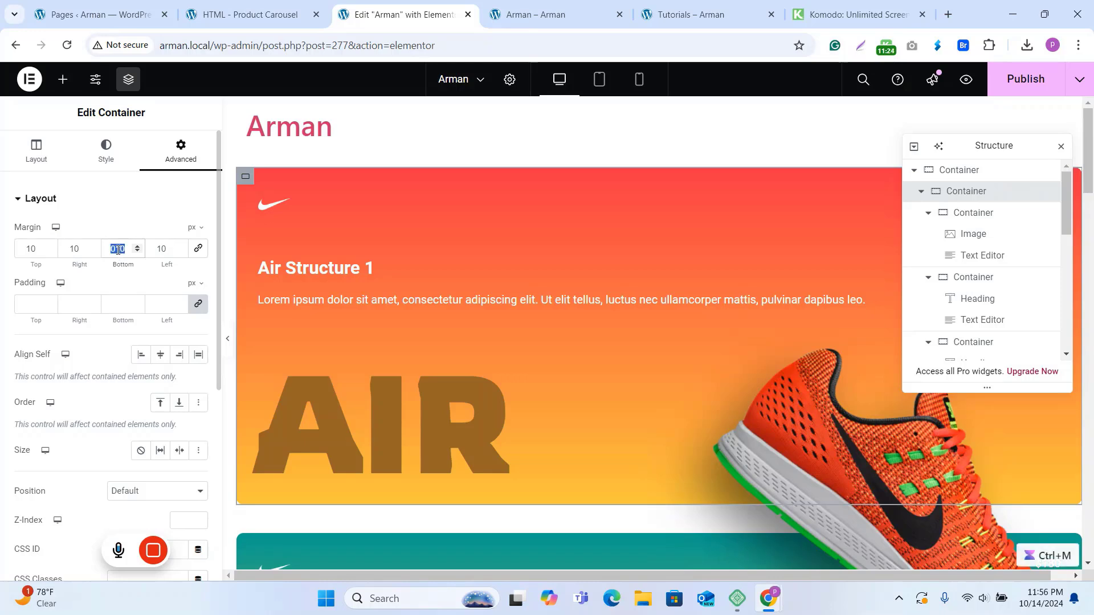
text(100)
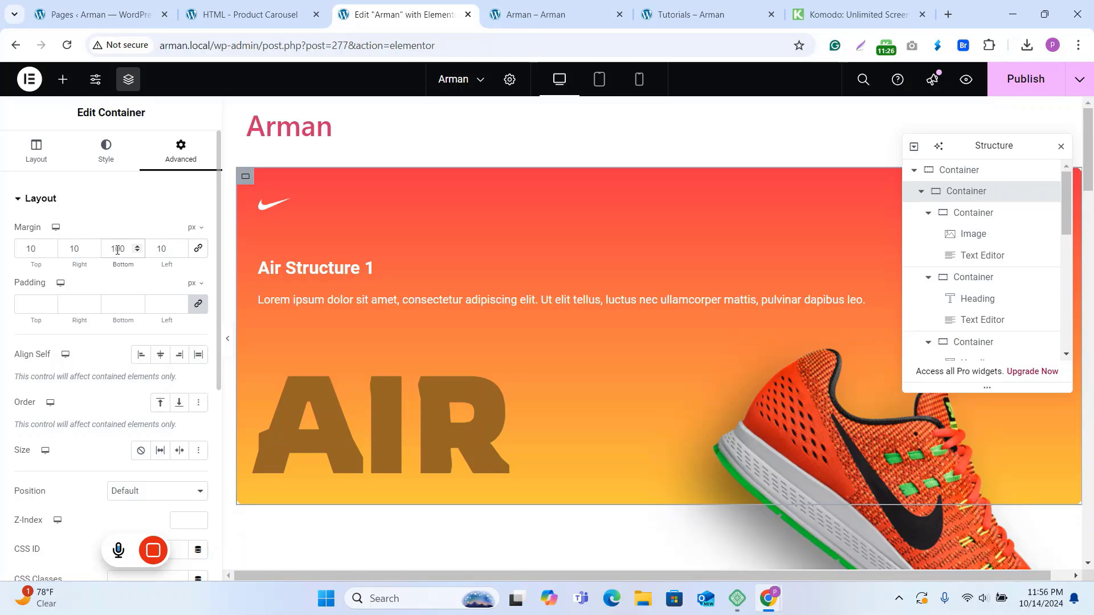
Copy the 100 px bottom margin to the second, teal card container with its margin values unlinked.
double_click(116, 249)
key(ctrl+c)
scroll(295, 264, down, 5)
click(247, 251)
double_click(118, 250)
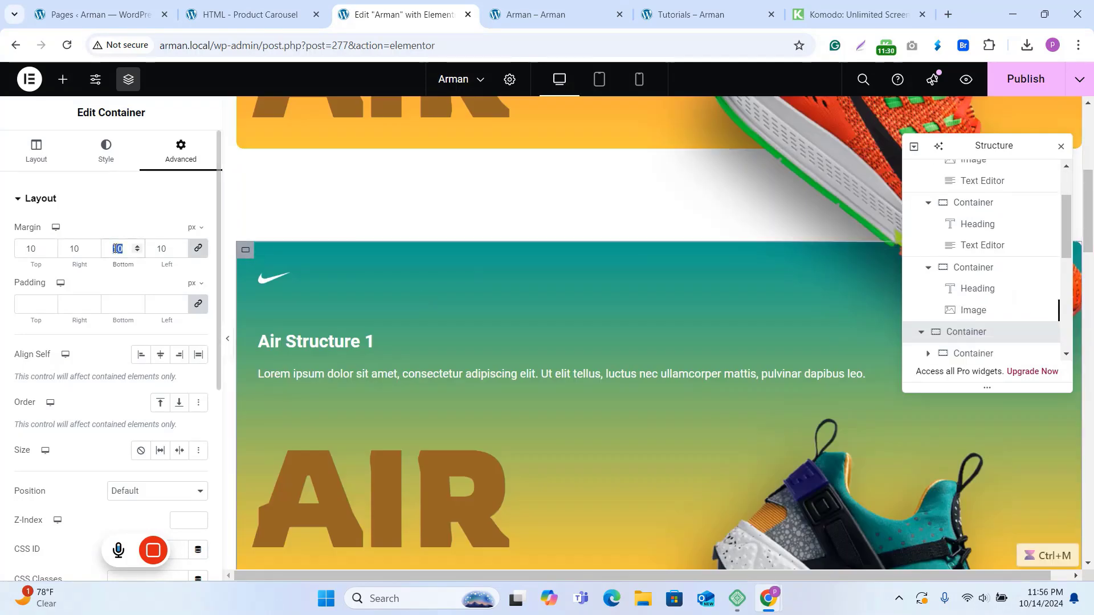
key(ctrl+v)
key(ctrl+z)
click(199, 248)
double_click(118, 249)
key(ctrl+v)
Unlink the margins of the third (blue) and fourth (red) card containers and set their bottom margins to 100 px.
scroll(339, 286, down, 7)
click(246, 252)
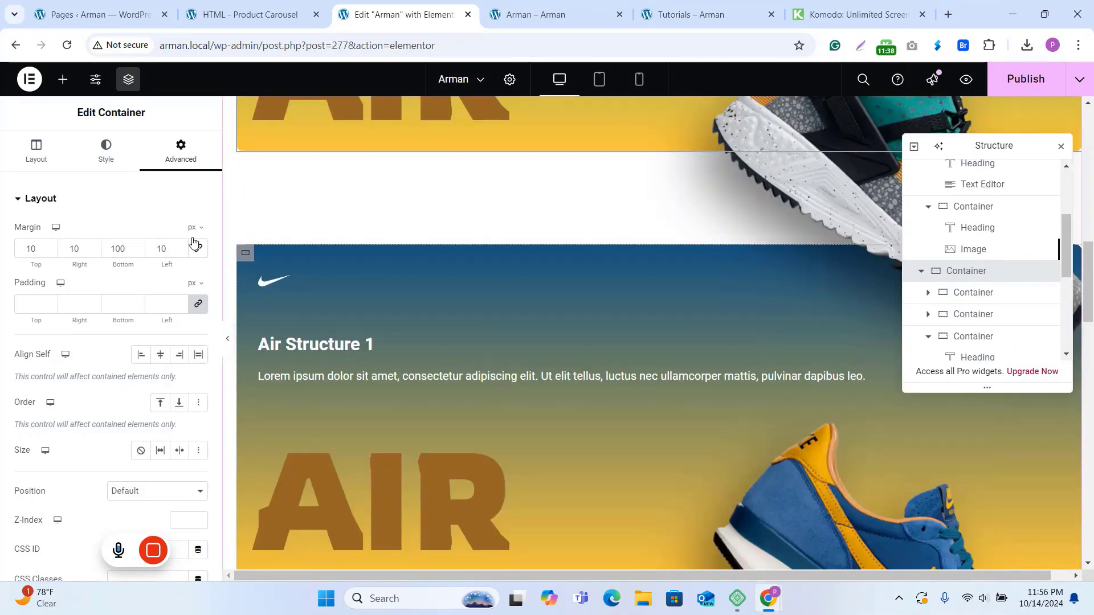
click(199, 248)
double_click(118, 249)
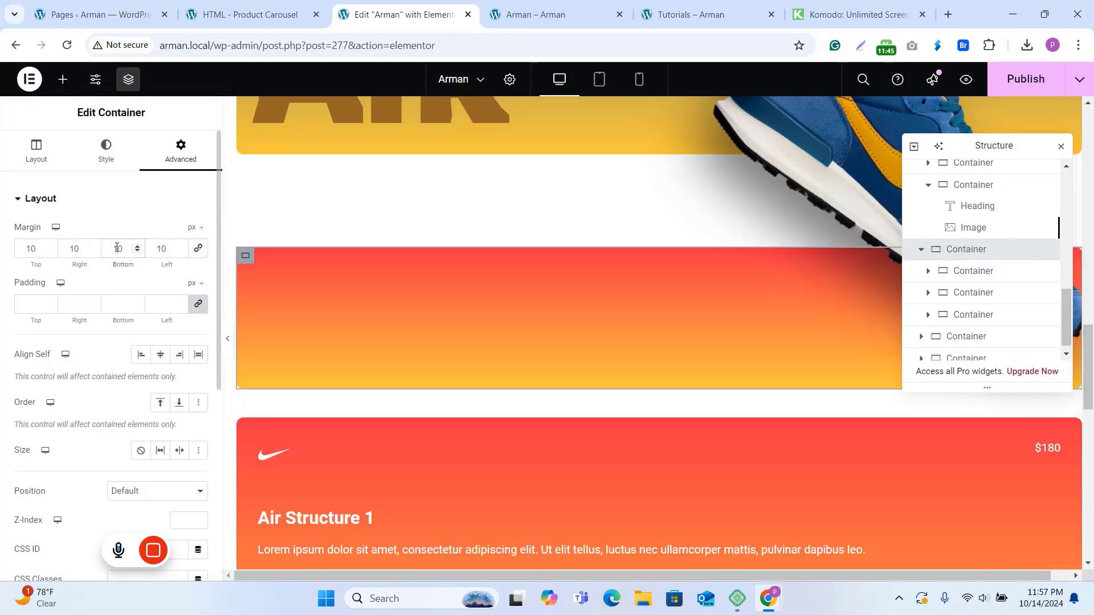
key(ctrl+v)
scroll(266, 353, up, 3)
scroll(267, 364, down, 4)
Give the fifth (red) and last (blue) card containers a 100 px bottom margin with unlinked margin values.
click(245, 258)
click(198, 249)
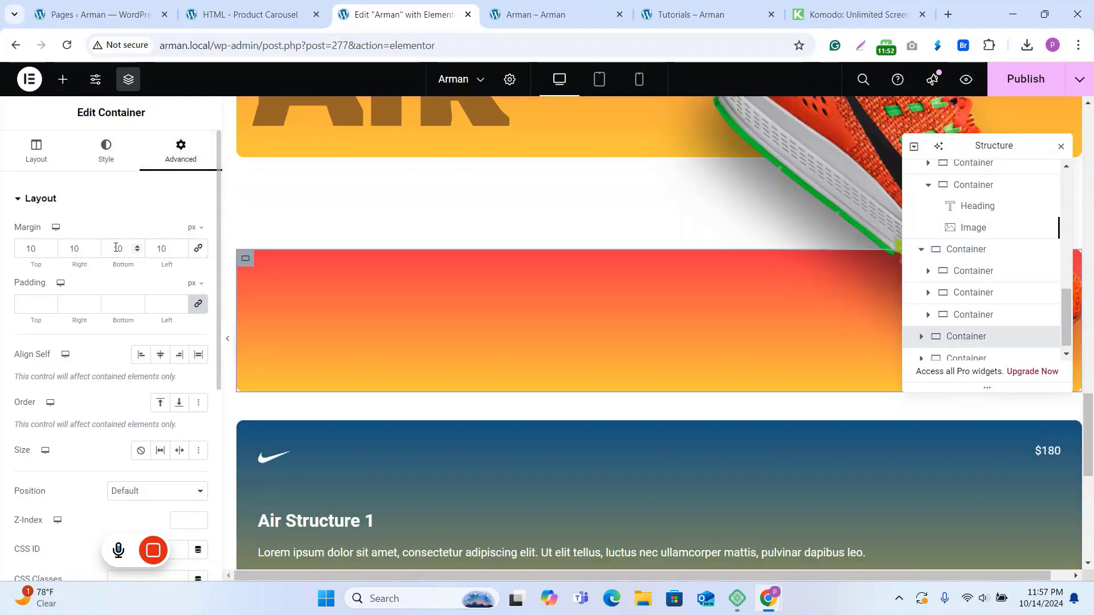
double_click(117, 249)
key(ctrl+v)
scroll(351, 283, down, 10)
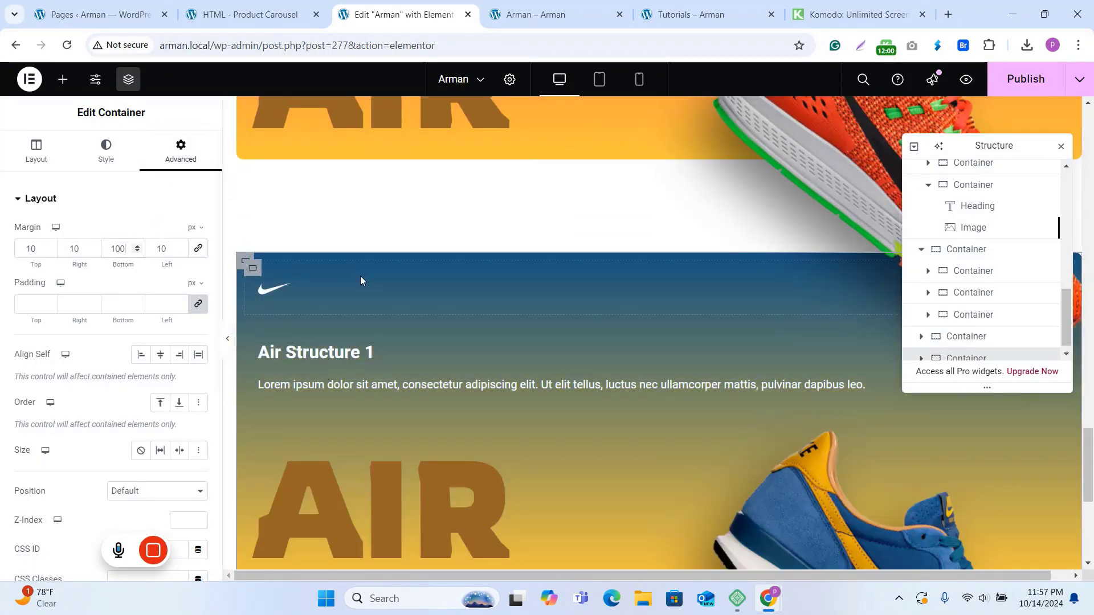
Publish the page and check the shoes and navigation dots in the reloaded carousel preview.
scroll(366, 261, up, 10)
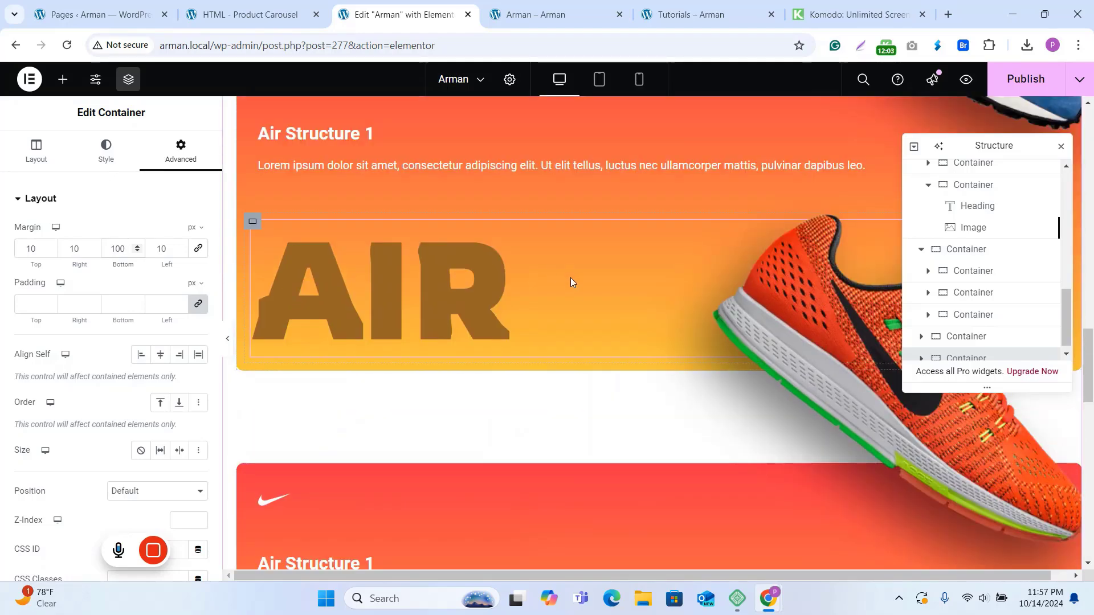
scroll(570, 278, down, 1)
scroll(563, 292, up, 5)
click(1032, 85)
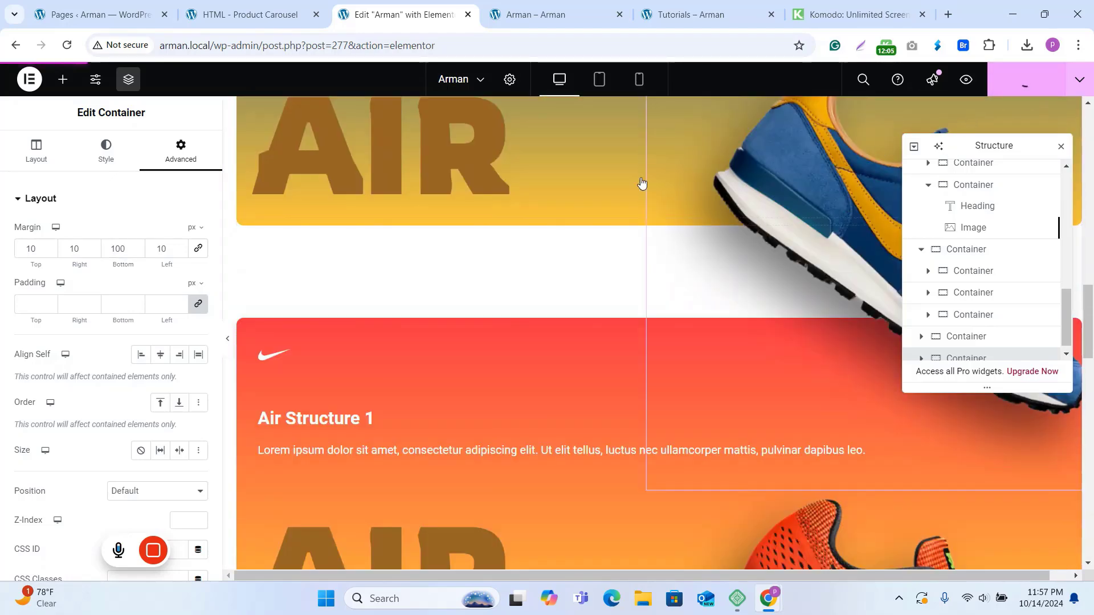
click(551, 6)
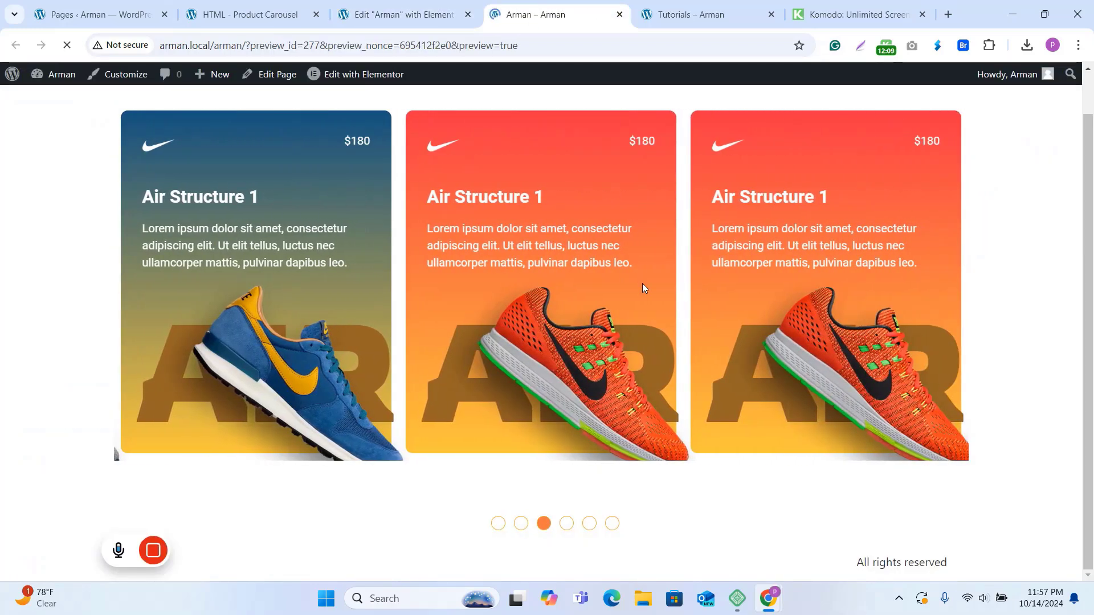
scroll(632, 282, down, 2)
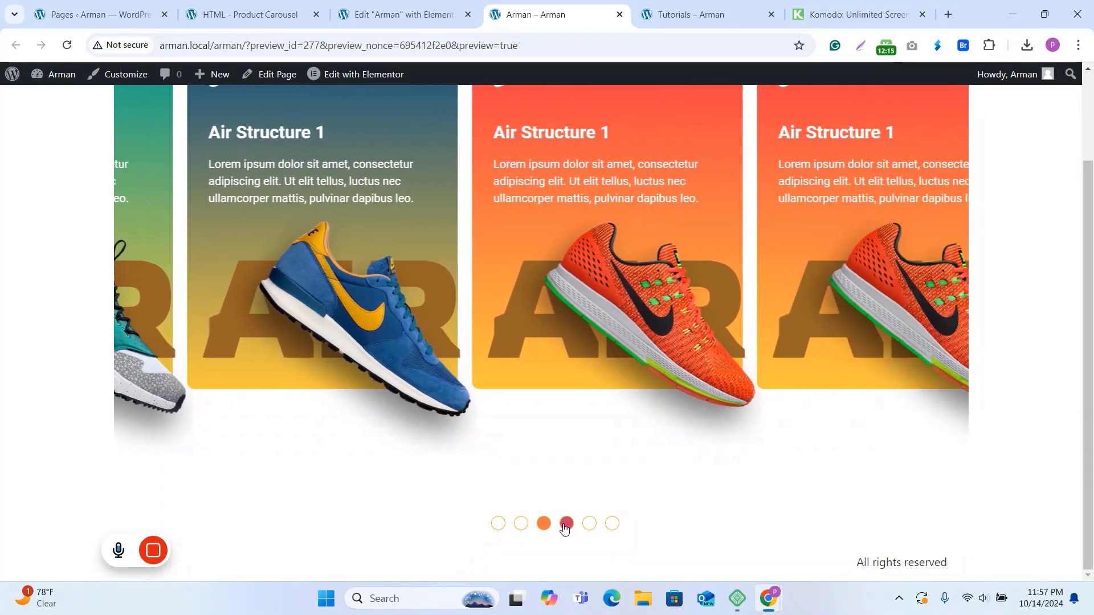
Set the background color of the outer carousel container to black (#000000) in the Elementor editor.
scroll(610, 232, up, 15)
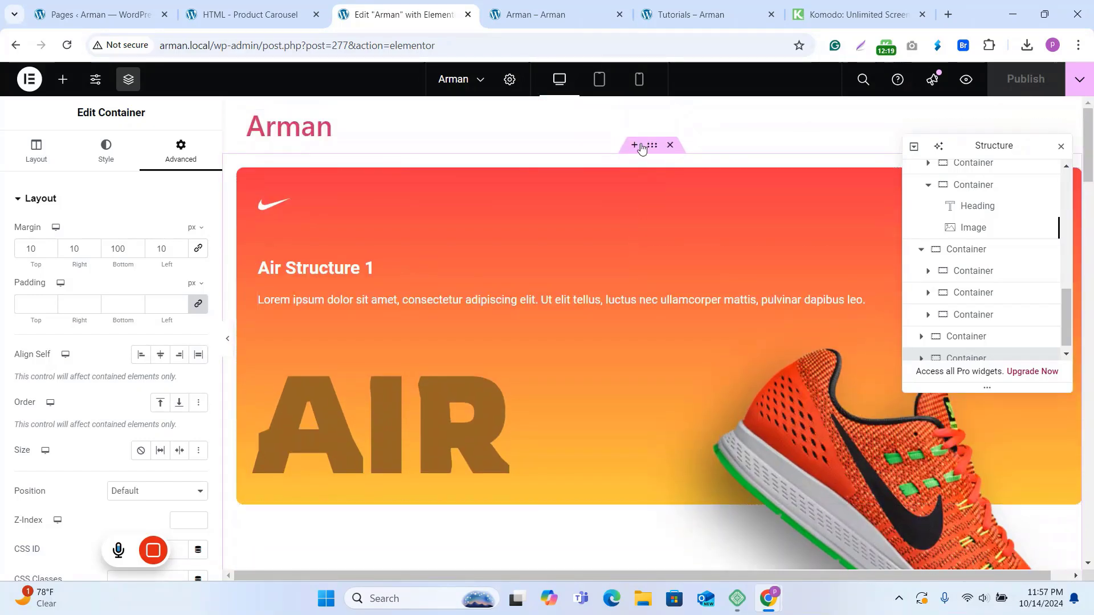
click(109, 156)
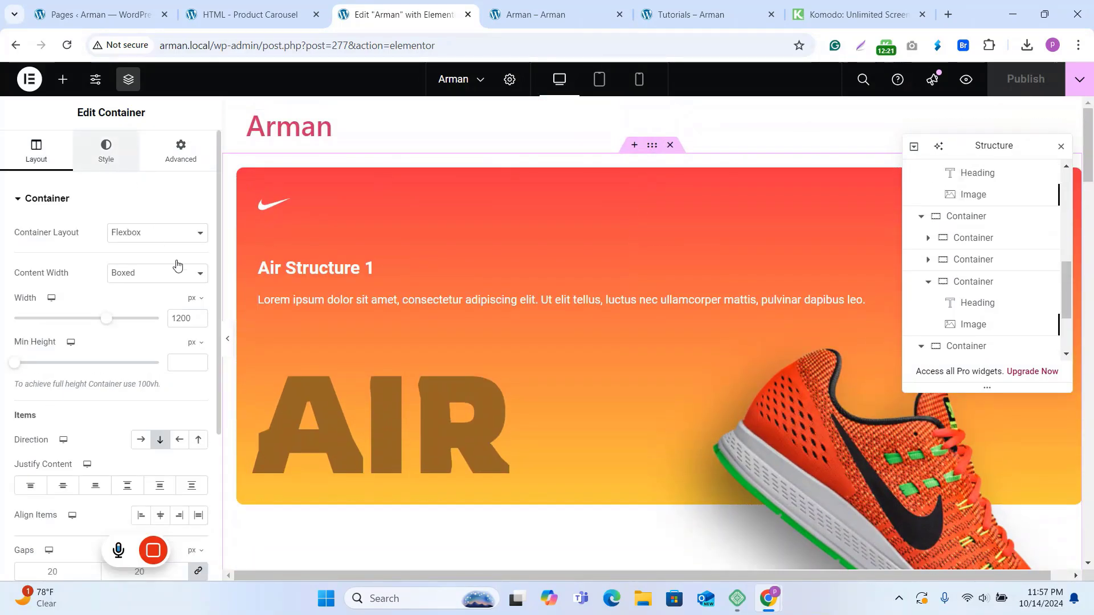
click(141, 262)
scroll(122, 416, down, 1)
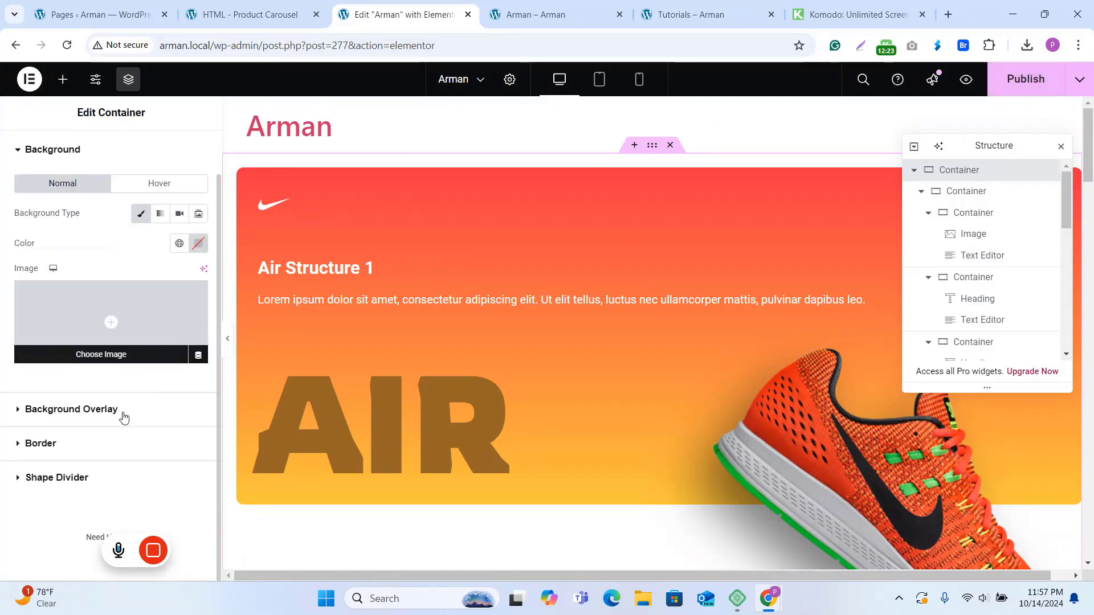
click(179, 244)
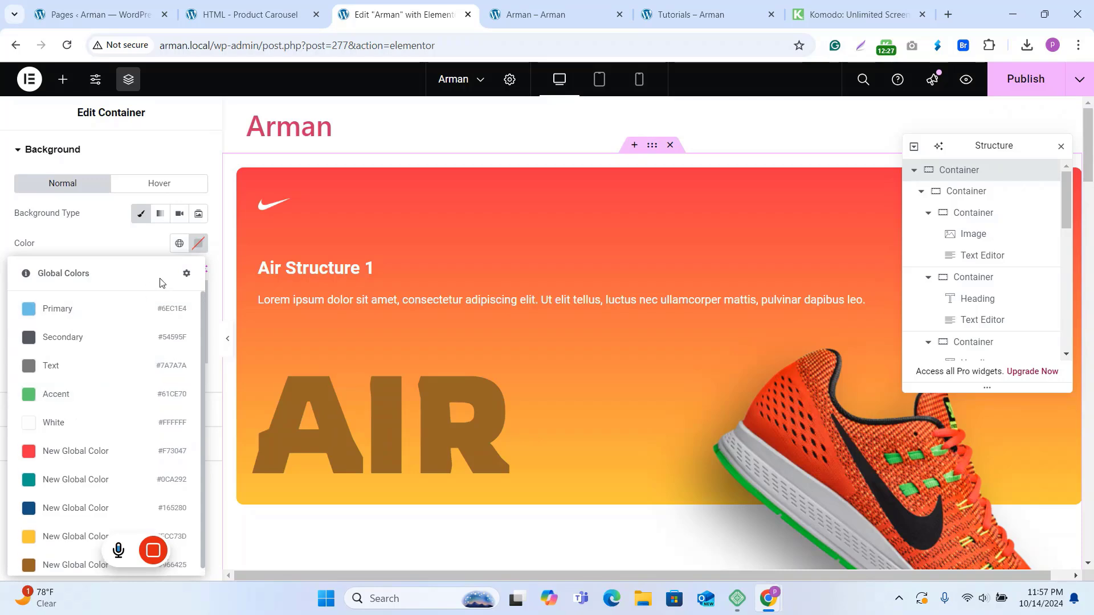
click(198, 243)
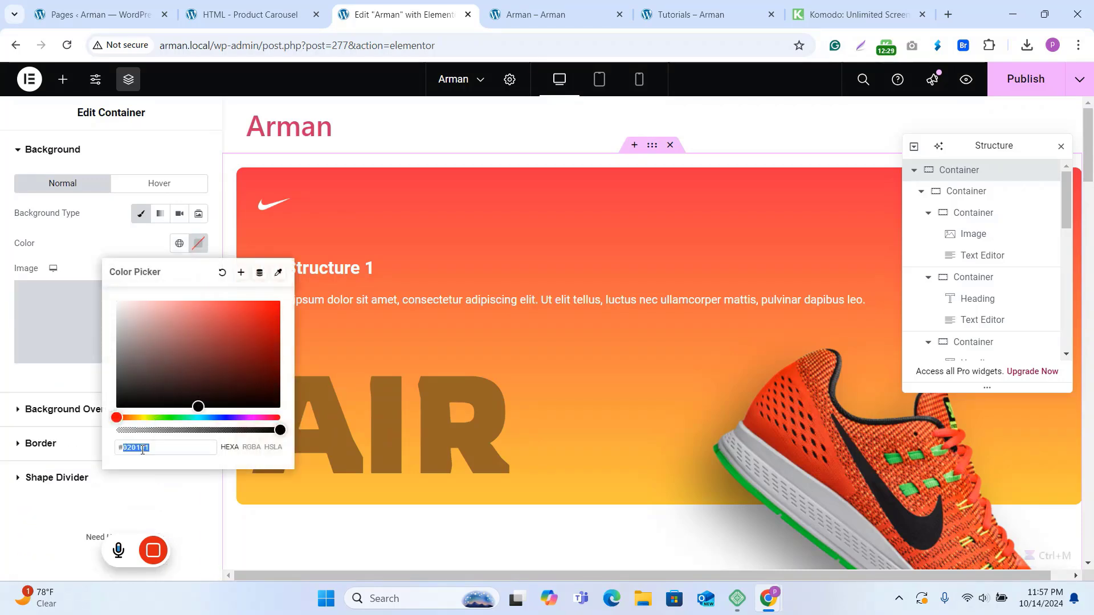
text(#000000)
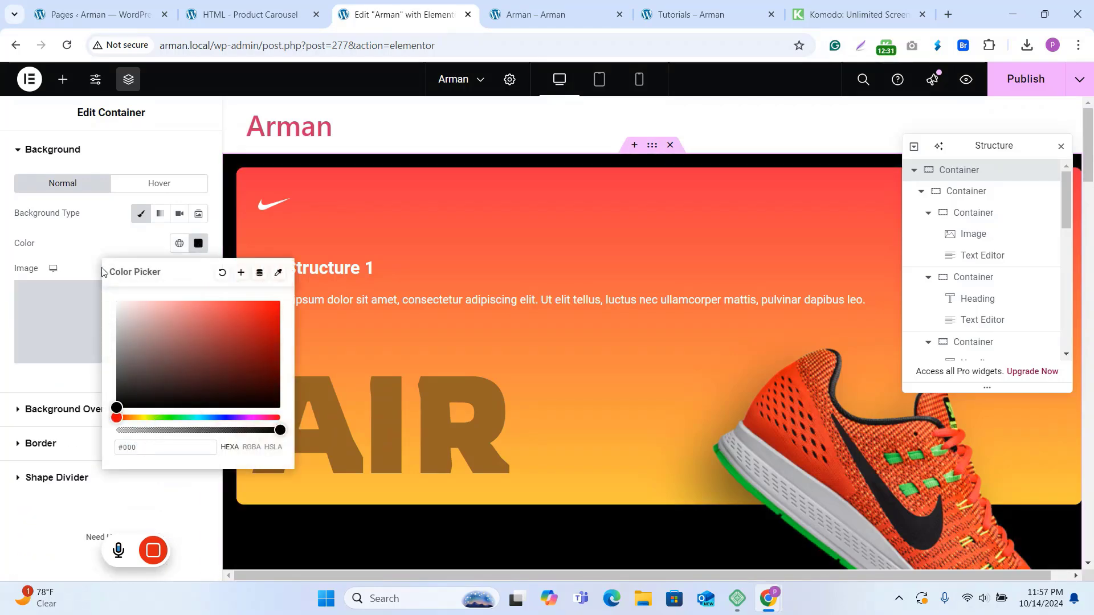
click(93, 232)
Unlink the outer container's padding, set it to 100 px top and bottom and 0 on the sides, and publish.
scroll(157, 150, up, 1)
click(180, 150)
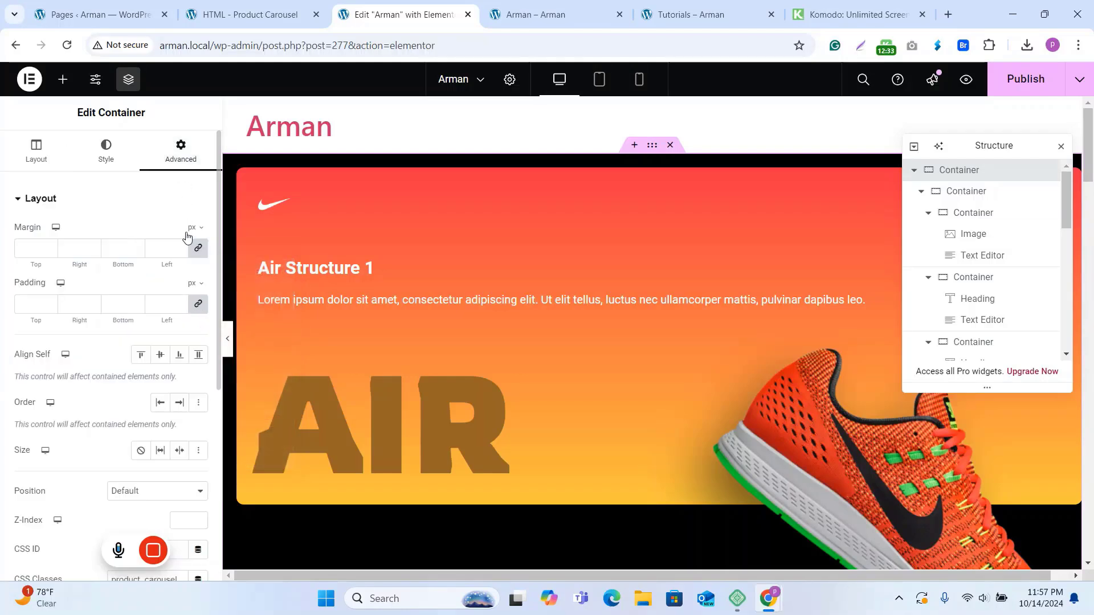
click(199, 303)
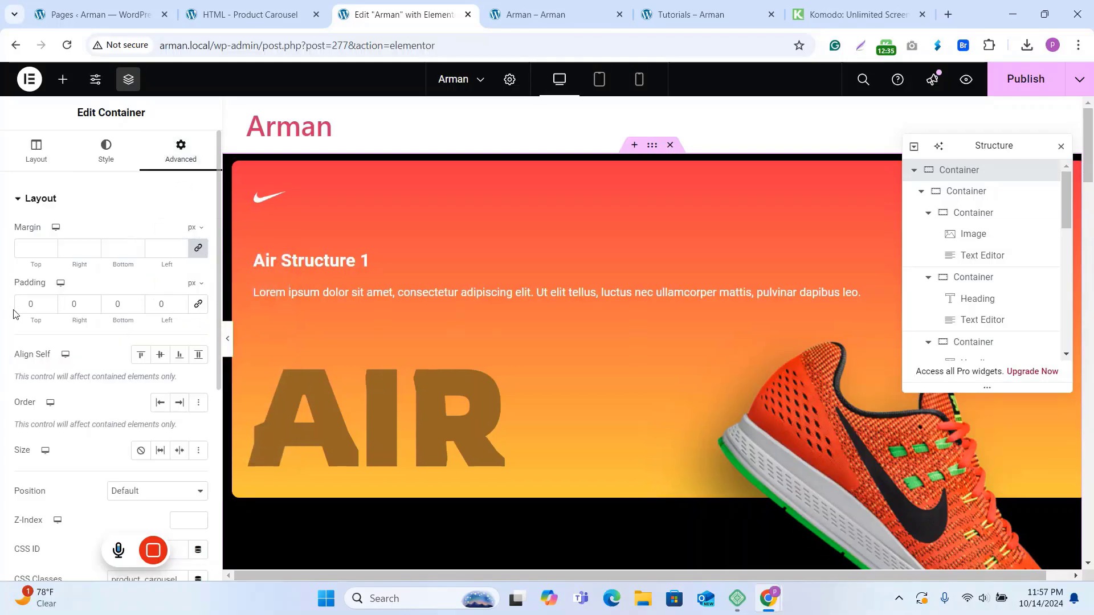
text(1)
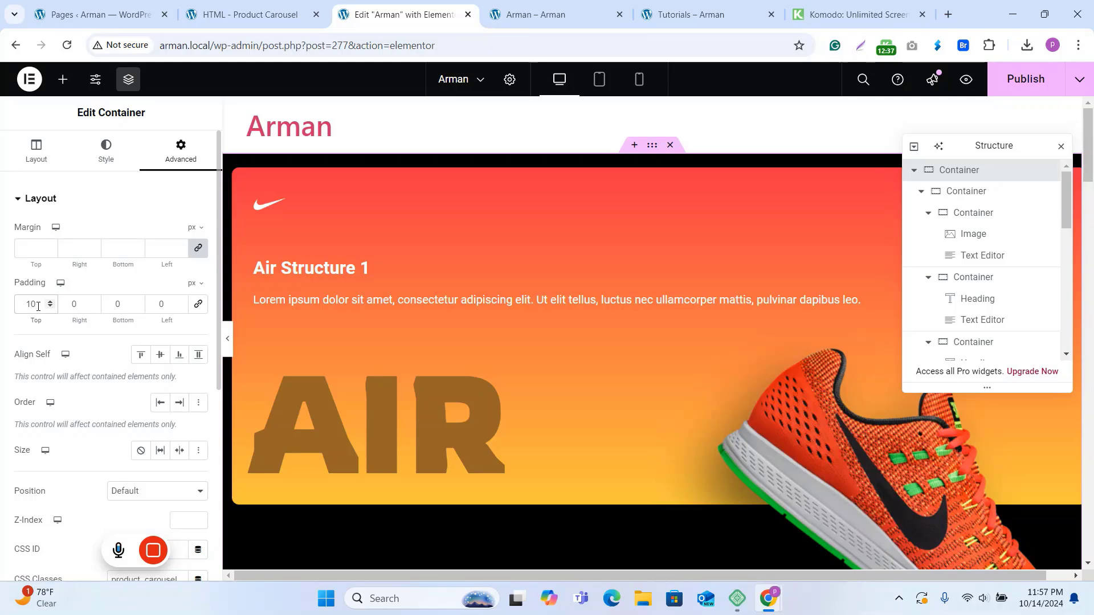
text(0)
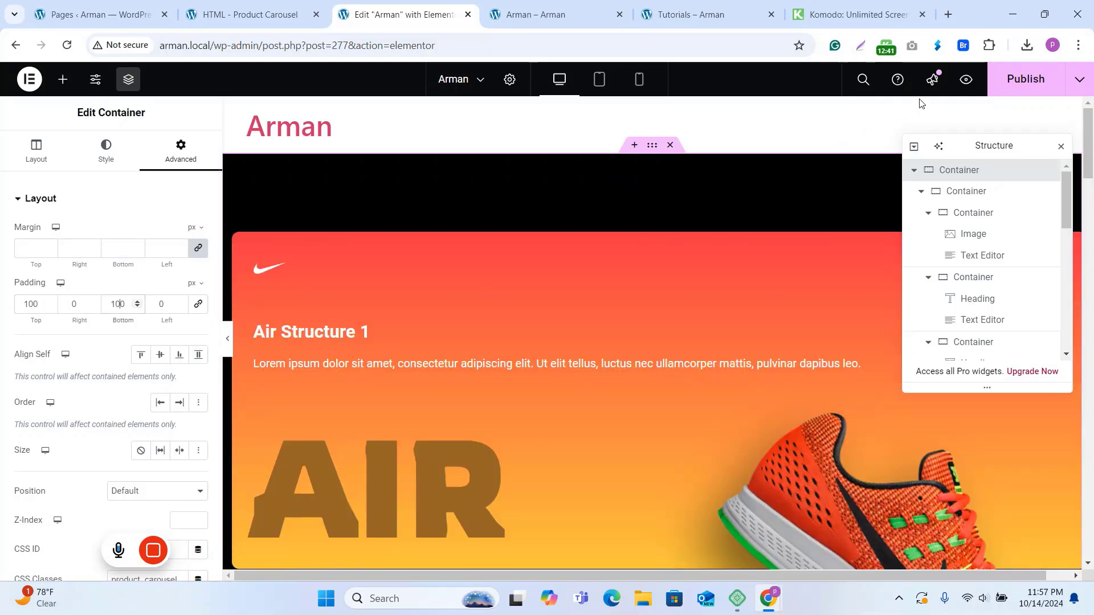
click(1012, 77)
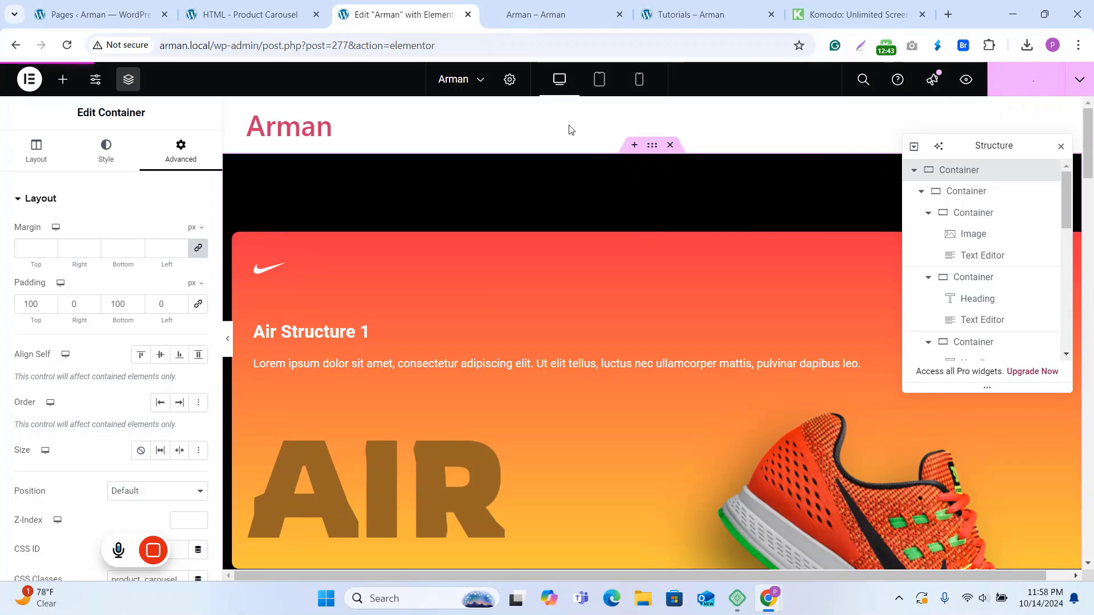
Check the page preview with the black background, switch slides with the navigation dots and inspect the carousel.
click(550, 18)
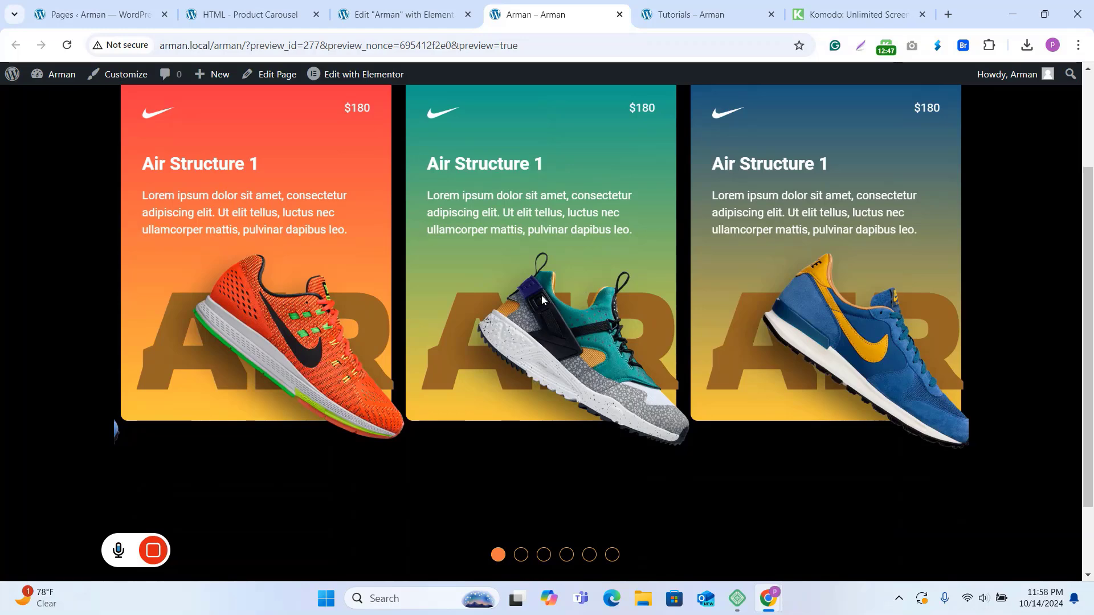
click(518, 555)
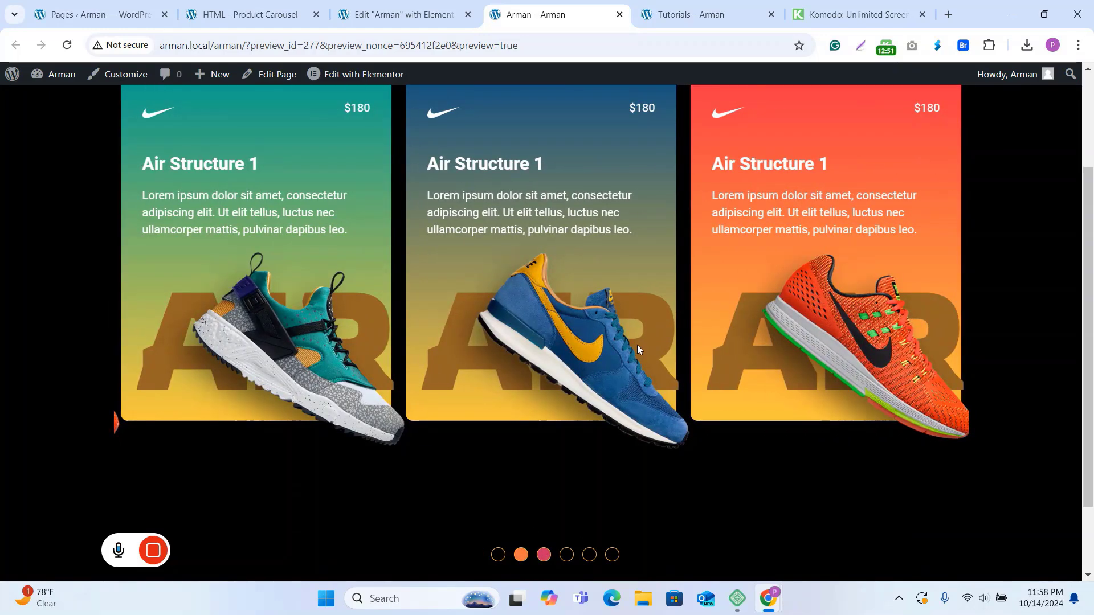
scroll(637, 345, up, 2)
scroll(655, 268, down, 2)
scroll(592, 314, up, 2)
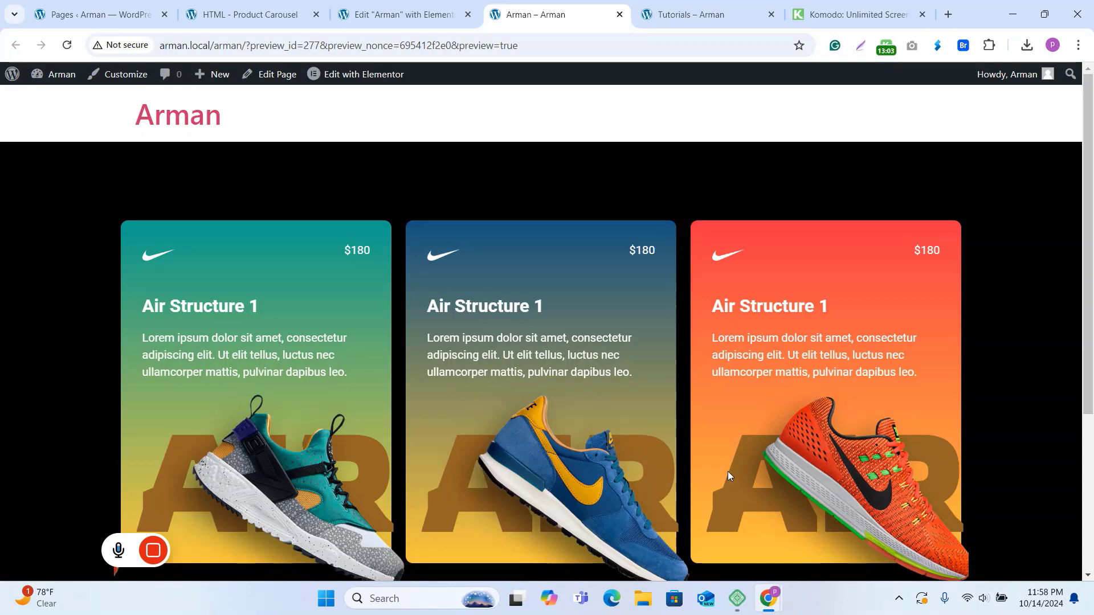
scroll(528, 346, down, 3)
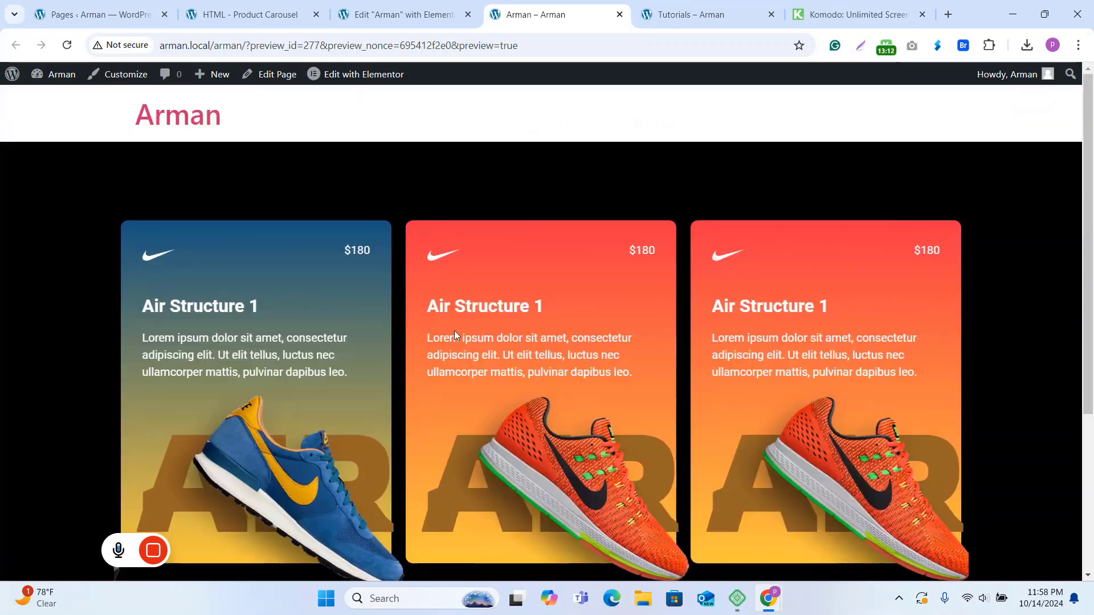